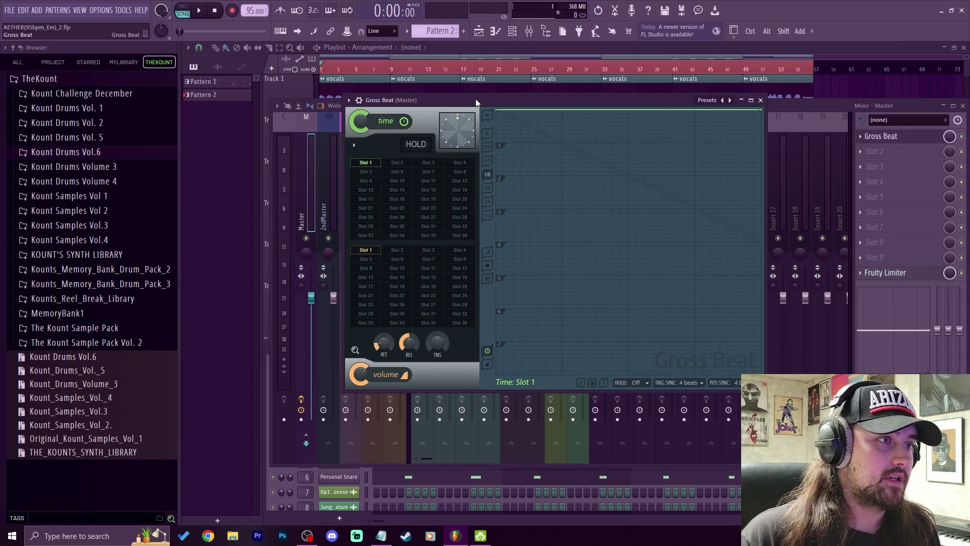
Move the Gross Beat (Master) window slightly left and down.
{"action": "left_click_drag", "start_coordinate": [475, 99], "coordinate": [445, 108]}
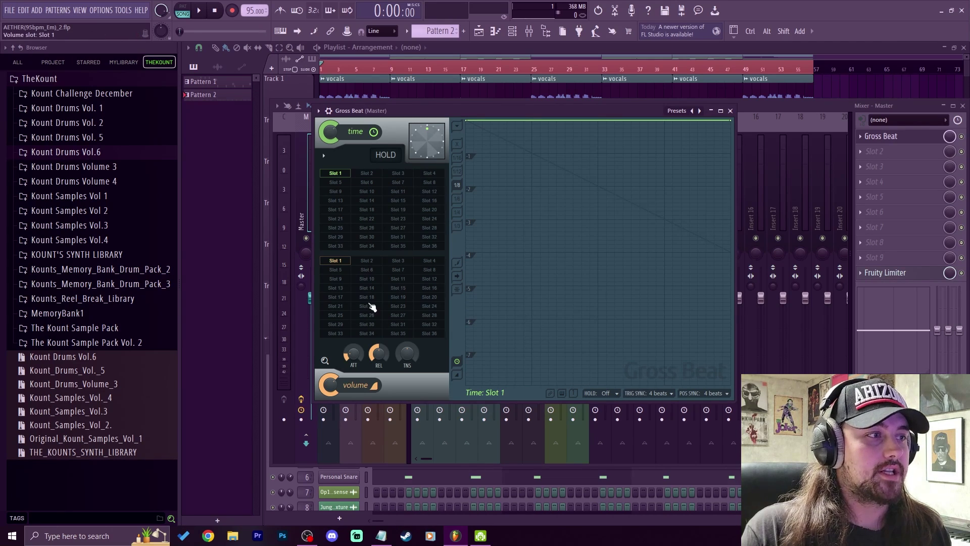
Load the Repeater preset, try Repeat a, then reset time to Empty and play the dry song.
{"action": "left_click", "coordinate": [677, 110]}
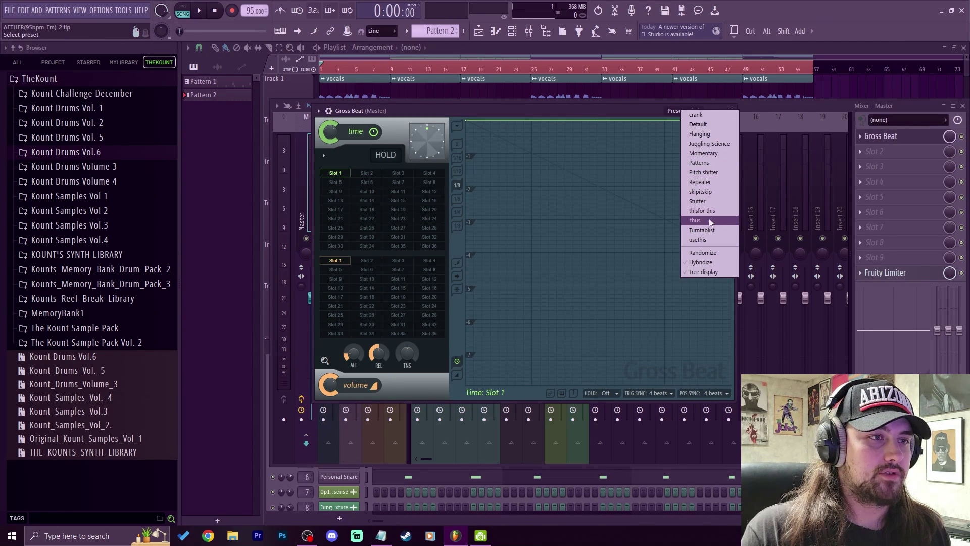
{"action": "left_click", "coordinate": [710, 182]}
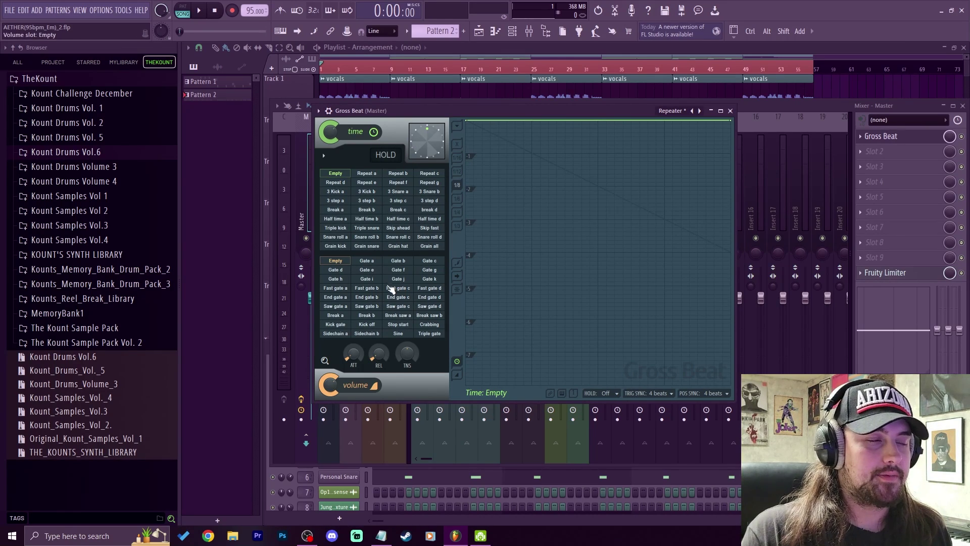
{"action": "left_click", "coordinate": [372, 173]}
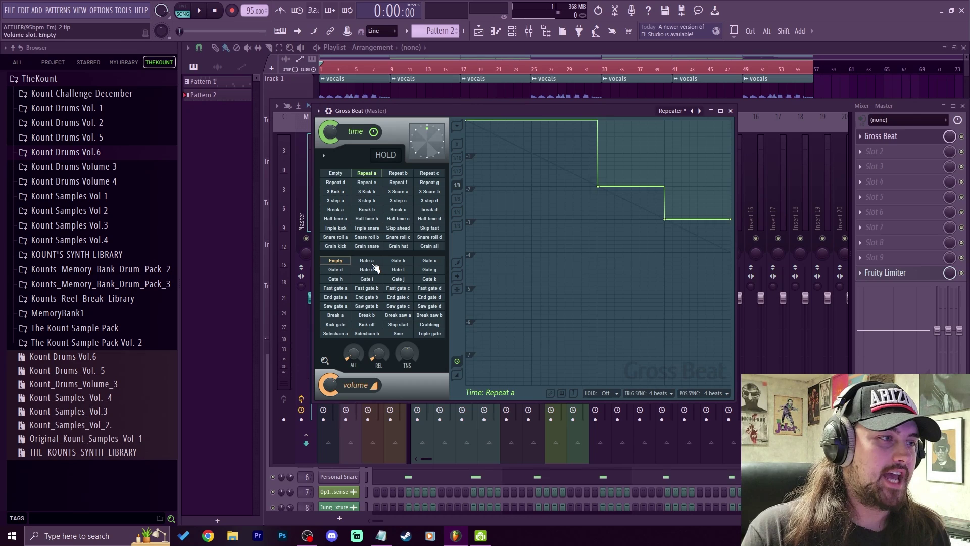
{"action": "left_click", "coordinate": [348, 262]}
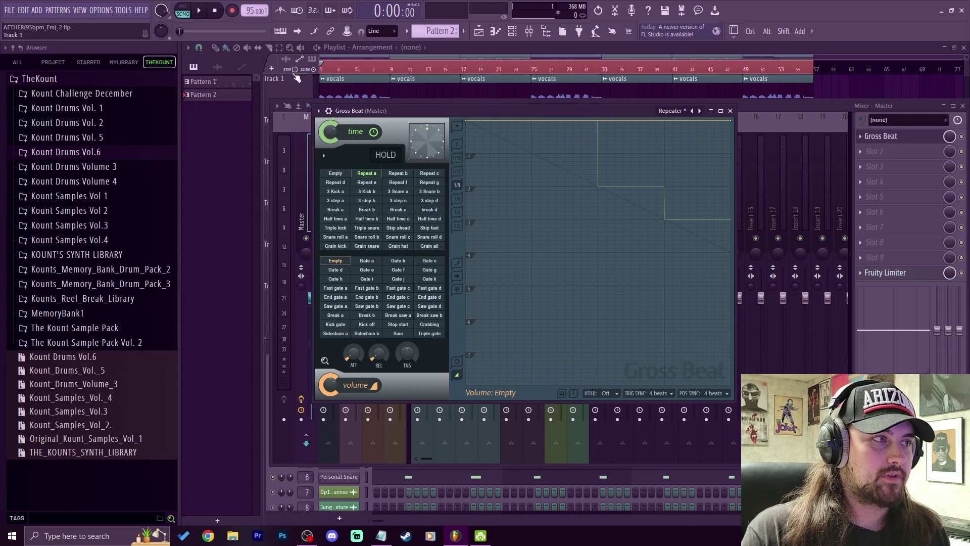
{"action": "left_click", "coordinate": [337, 173]}
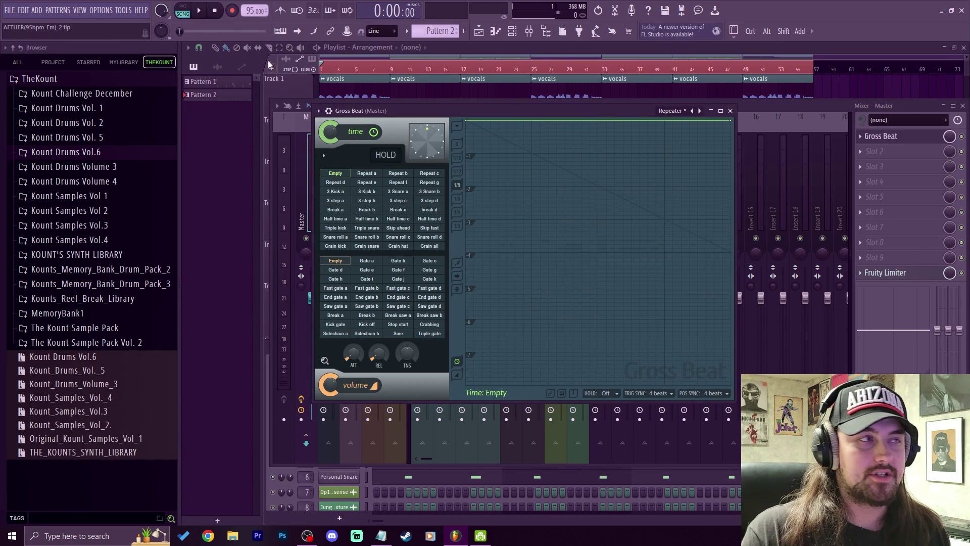
{"action": "left_click", "coordinate": [200, 11]}
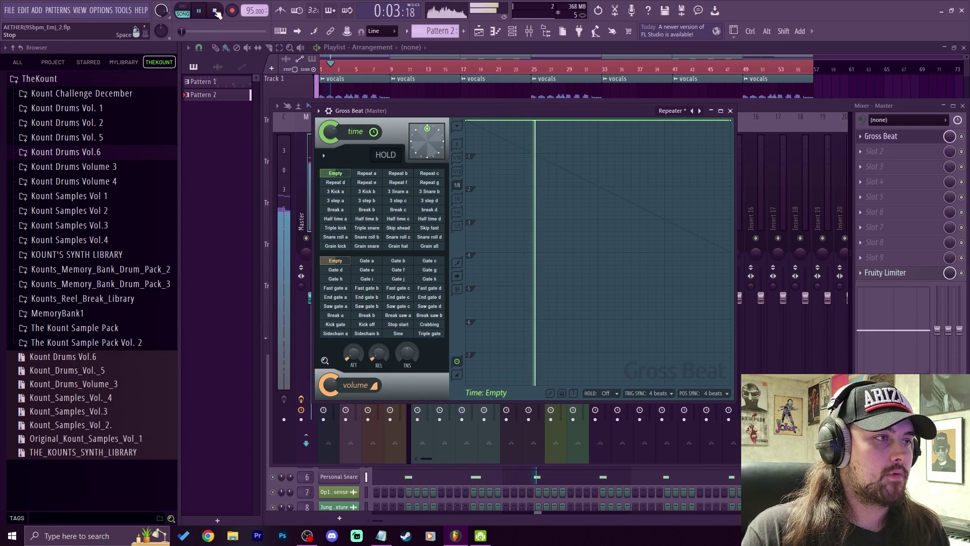
{"action": "left_click", "coordinate": [216, 11]}
Audition the Repeat a time pattern together with the Gate a volume pattern.
{"action": "left_click", "coordinate": [367, 173]}
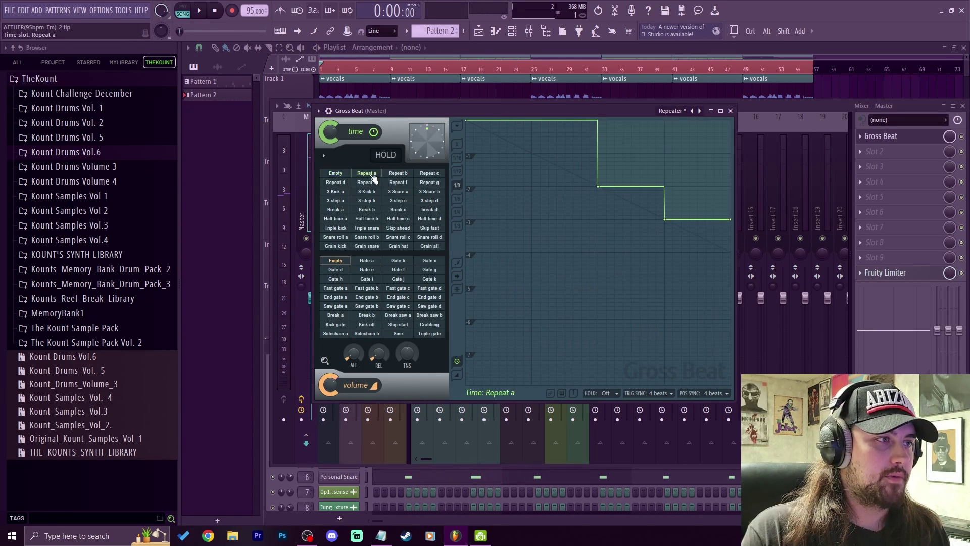
{"action": "left_click", "coordinate": [367, 260]}
{"action": "key", "text": "space"}
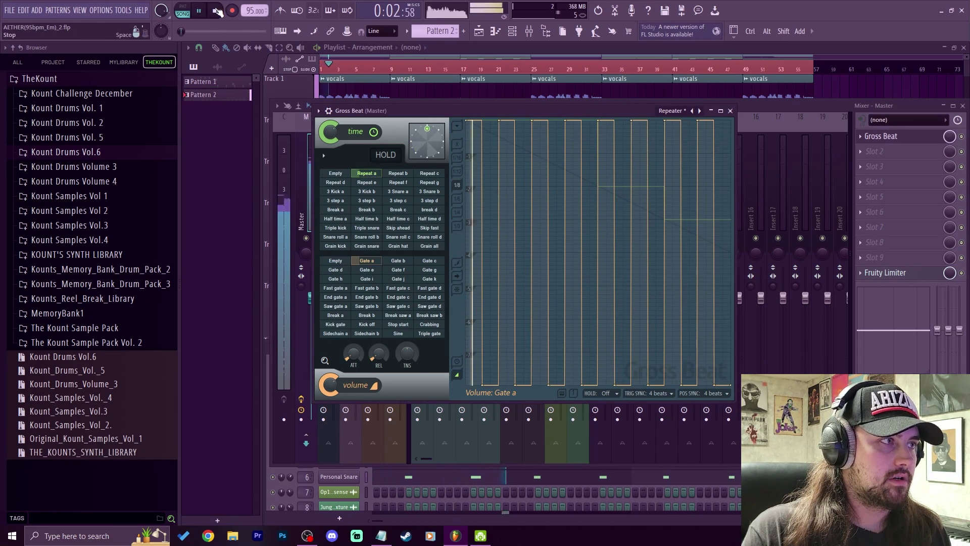
{"action": "left_click", "coordinate": [216, 11]}
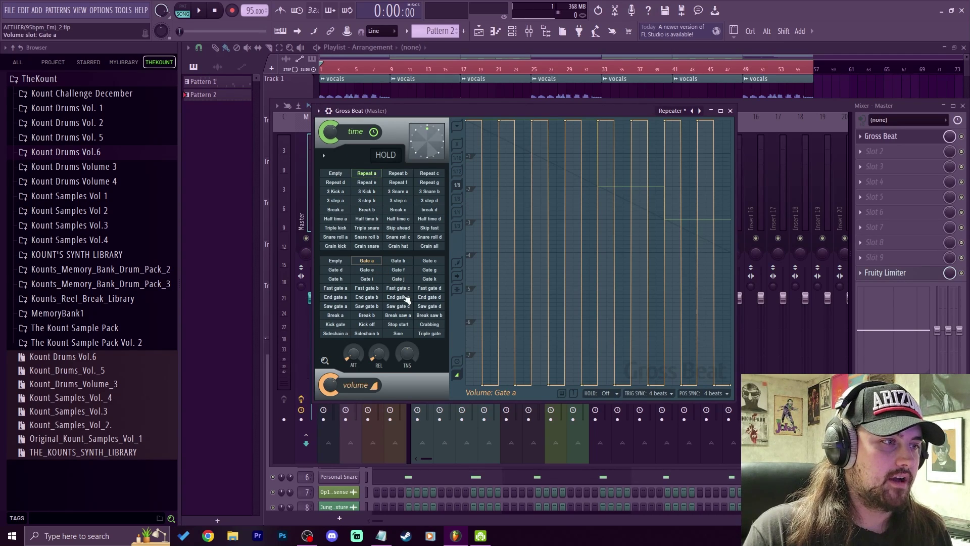
Try Gate j, then settle on Break a time with the volume pattern Empty.
{"action": "left_click", "coordinate": [399, 280]}
{"action": "left_click", "coordinate": [345, 207]}
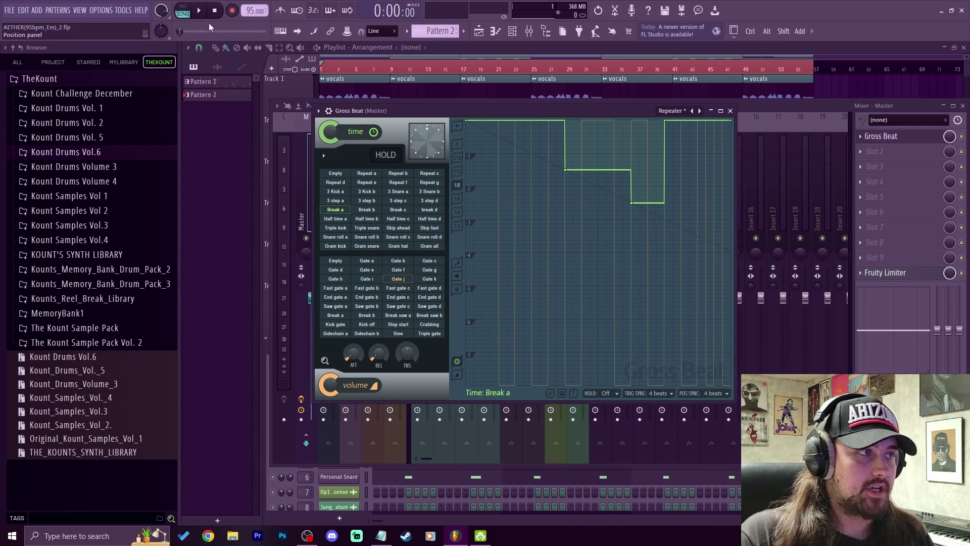
{"action": "key", "text": "space"}
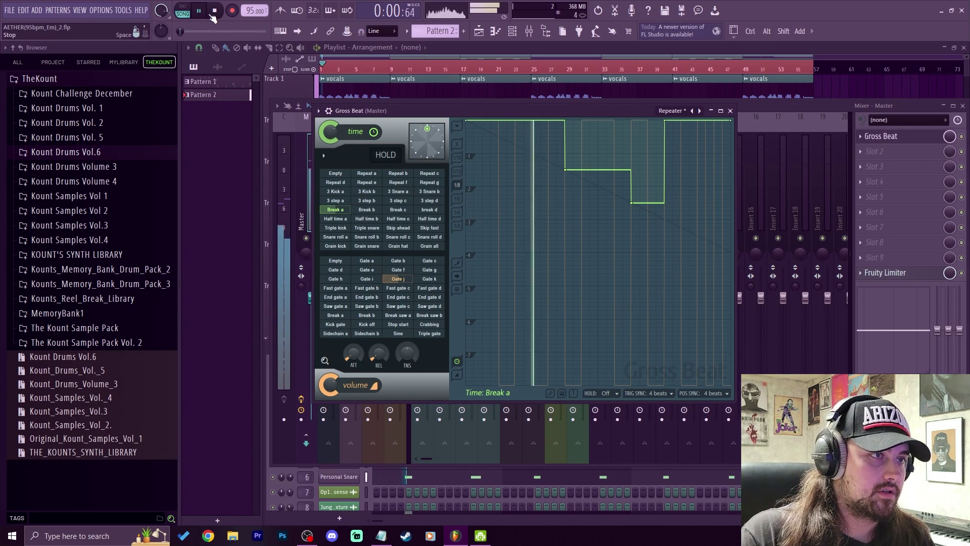
{"action": "left_click", "coordinate": [335, 261]}
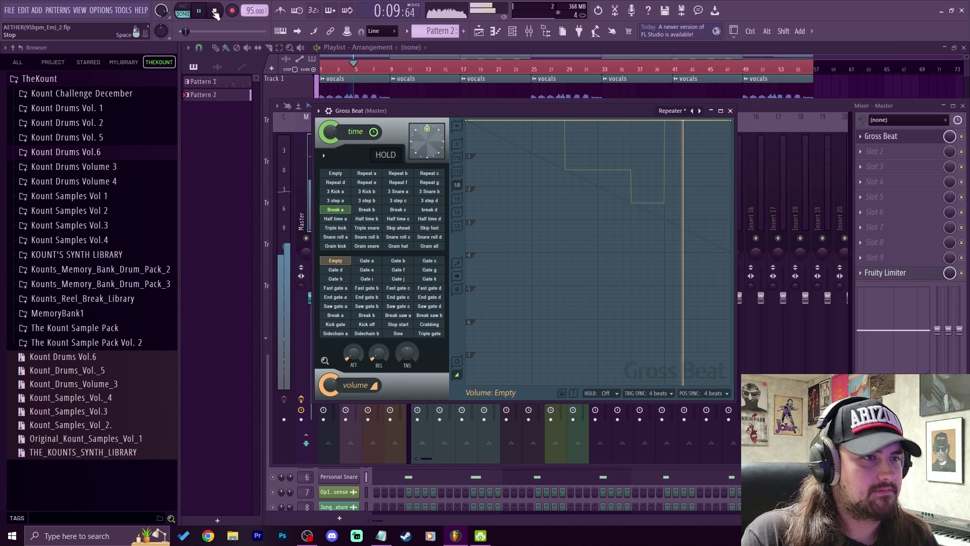
{"action": "key", "text": "space"}
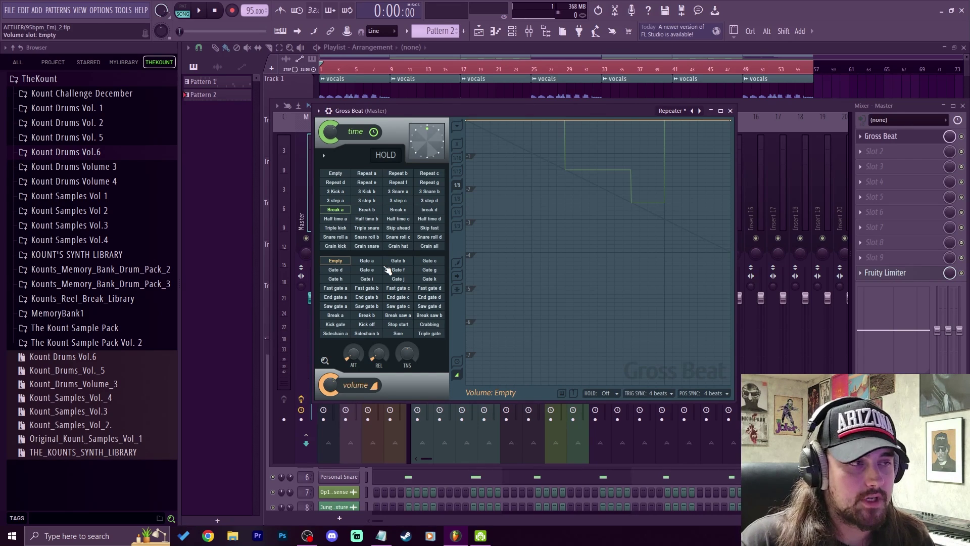
Load the Turntablist preset and pick Scrt Patt 2 as the time pattern.
{"action": "left_click", "coordinate": [672, 111]}
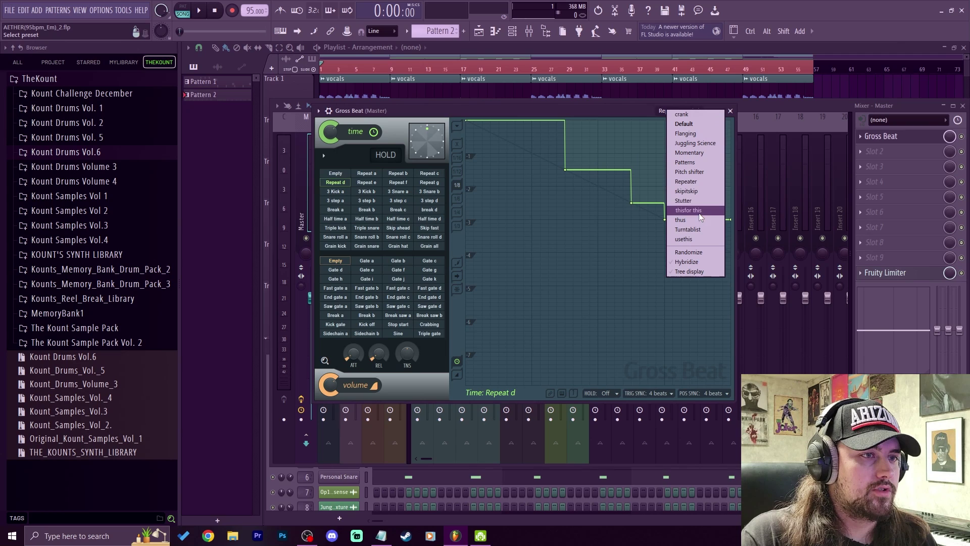
{"action": "left_click", "coordinate": [695, 228]}
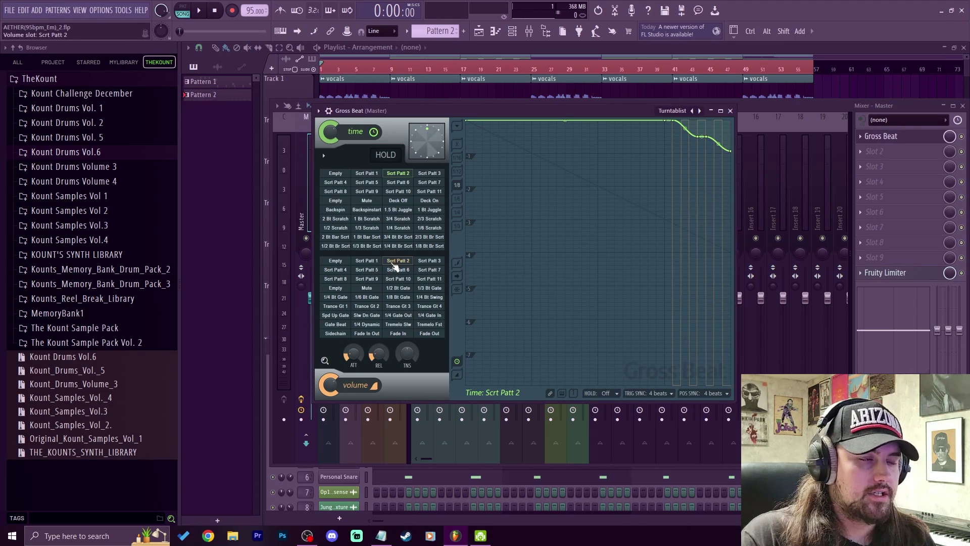
{"action": "left_click", "coordinate": [429, 184]}
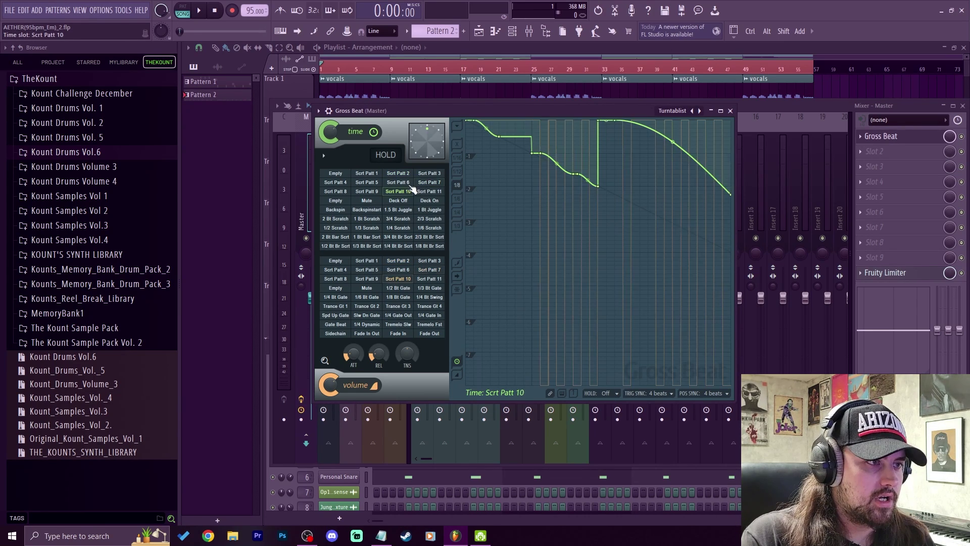
{"action": "left_click", "coordinate": [431, 191]}
{"action": "left_click", "coordinate": [405, 192]}
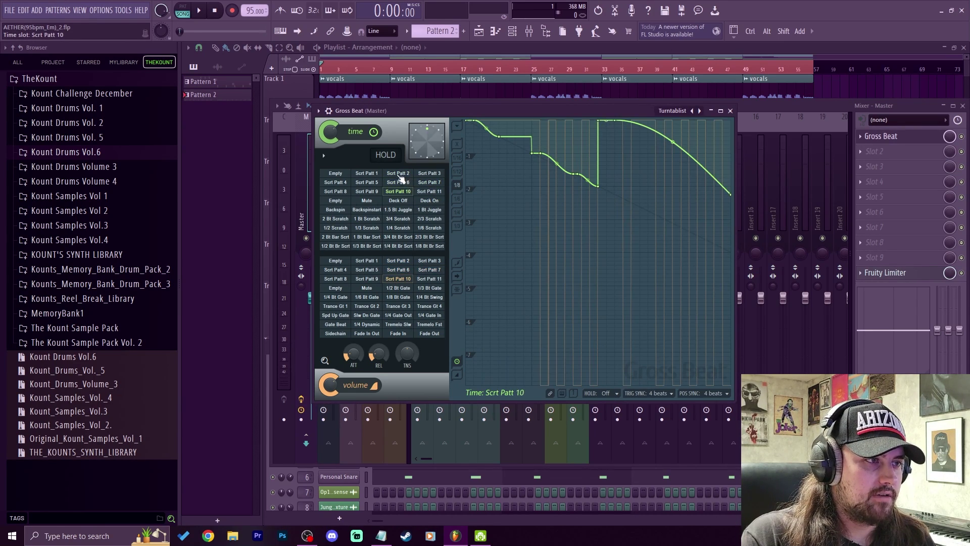
{"action": "left_click", "coordinate": [399, 174]}
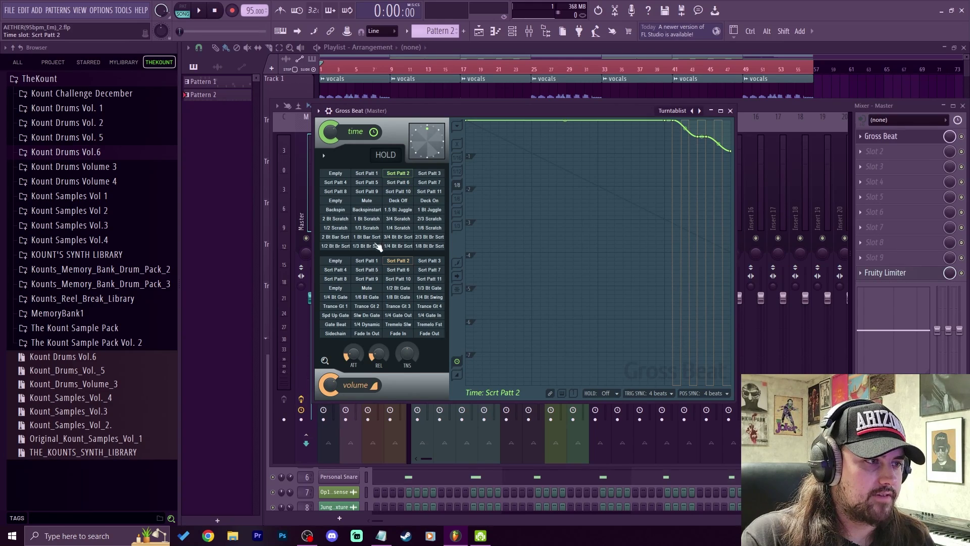
Set the volume pattern to Scrt Patt 1 and play back the scratch patterns.
{"action": "left_click", "coordinate": [367, 261]}
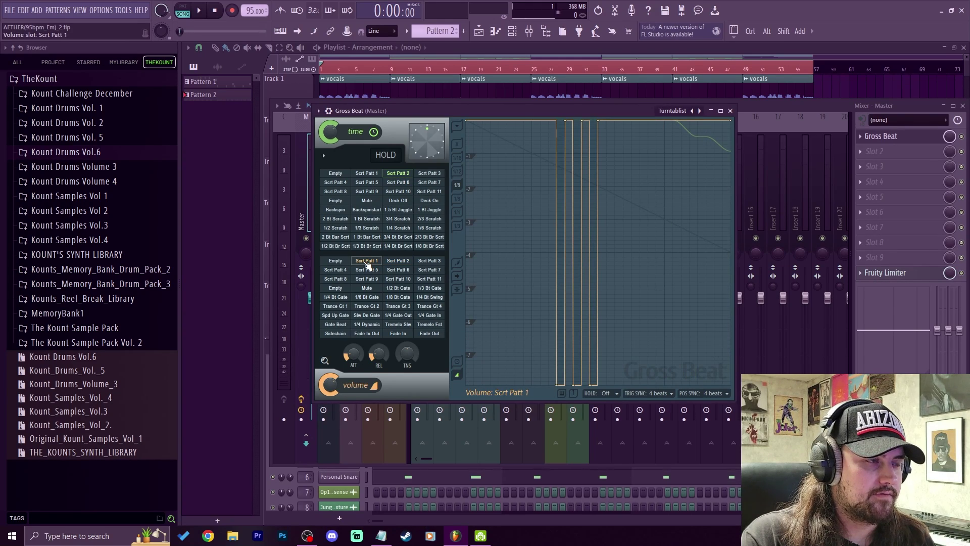
{"action": "key", "text": "space"}
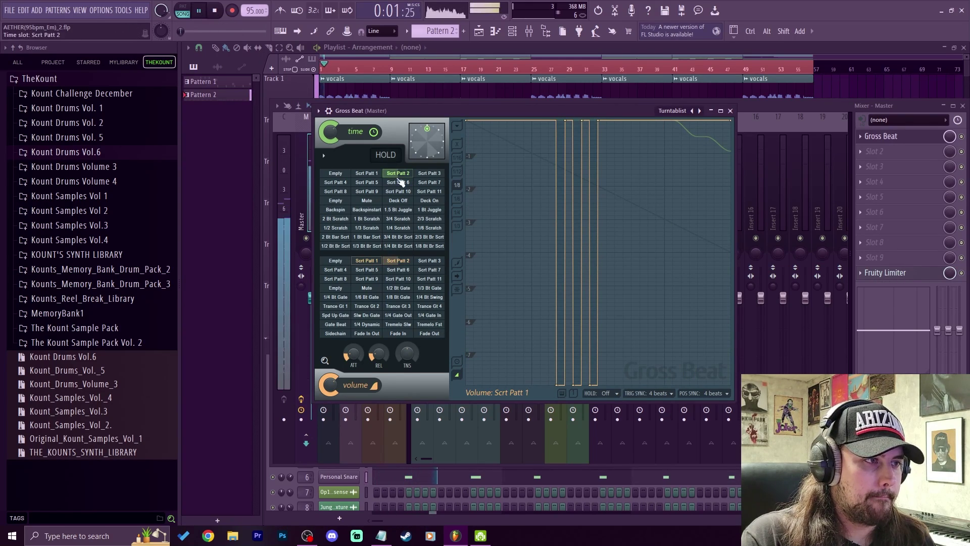
{"action": "key", "text": "space"}
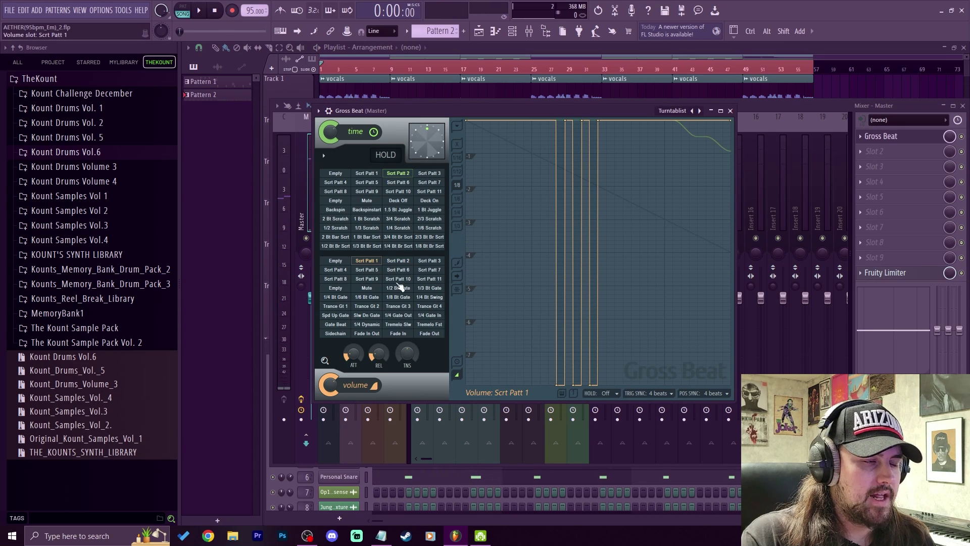
{"action": "left_click", "coordinate": [403, 175]}
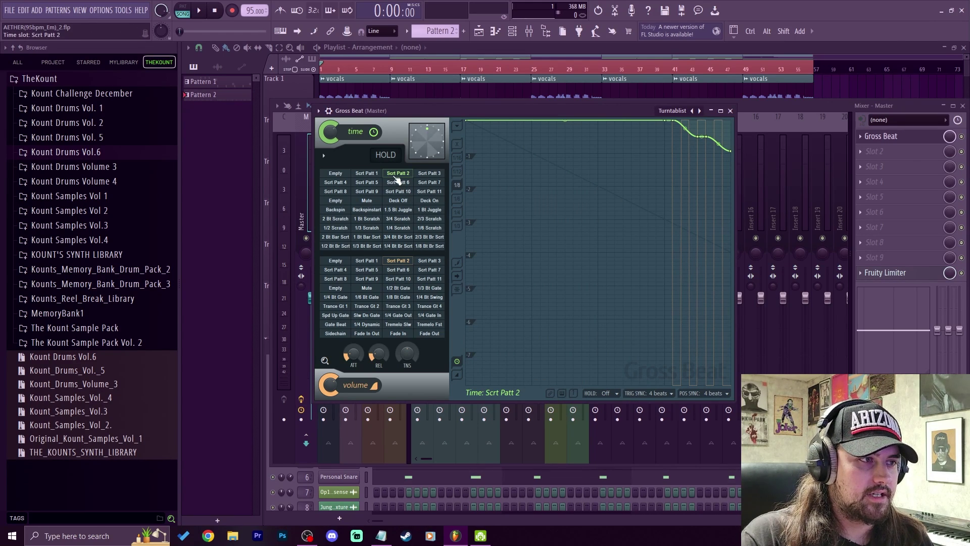
{"action": "left_click", "coordinate": [364, 262]}
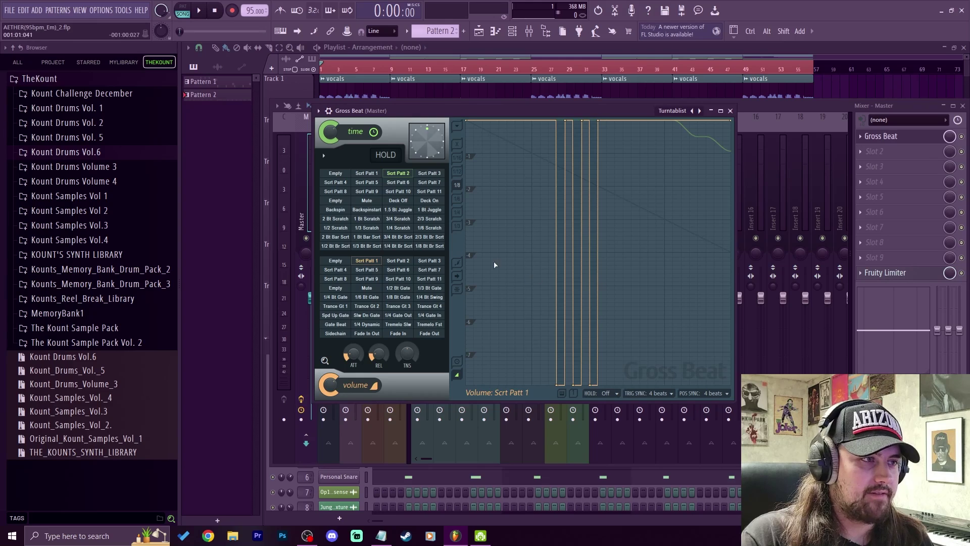
{"action": "left_click", "coordinate": [200, 11]}
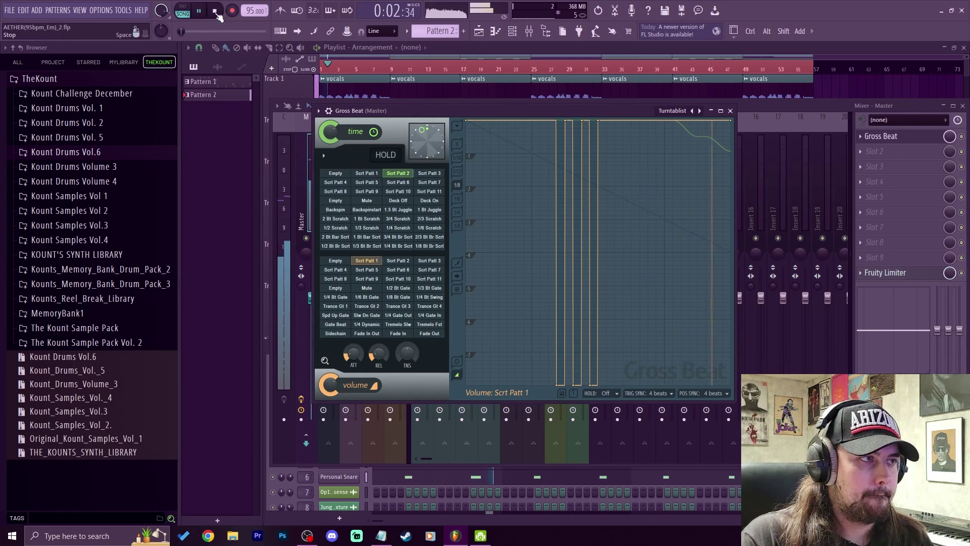
Load the Momentary preset and audition its Slow Tripplet time pattern.
{"action": "left_click", "coordinate": [216, 11]}
{"action": "left_click", "coordinate": [673, 111]}
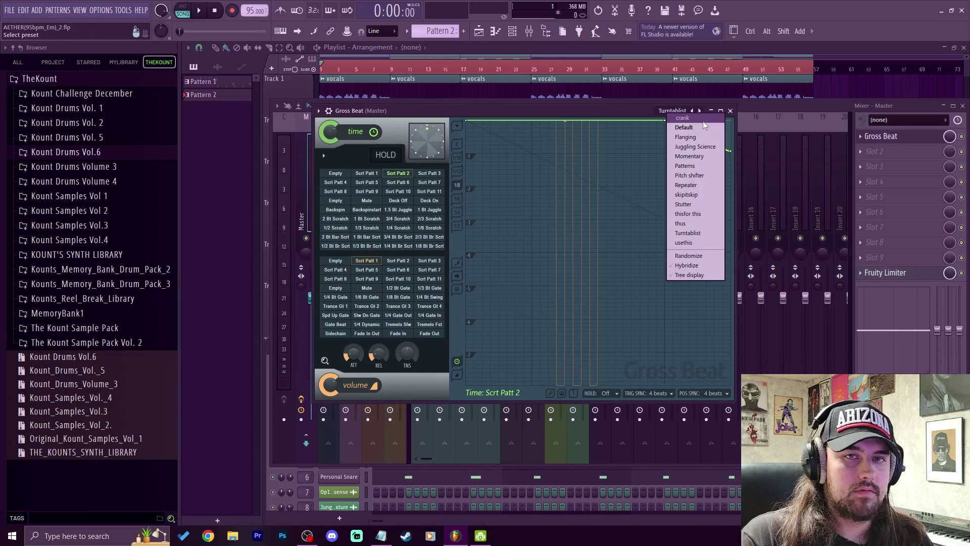
{"action": "left_click", "coordinate": [698, 156]}
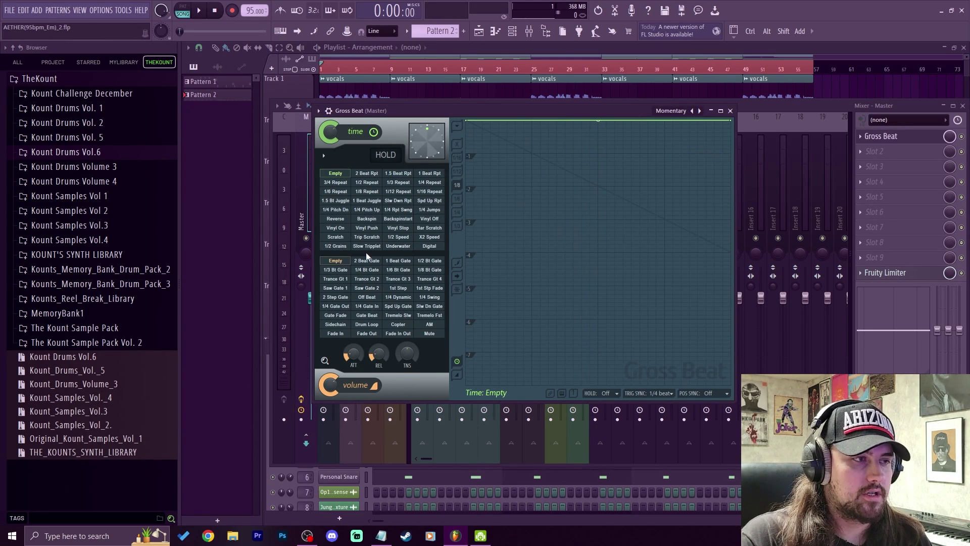
{"action": "left_click", "coordinate": [366, 246]}
{"action": "left_click", "coordinate": [199, 11]}
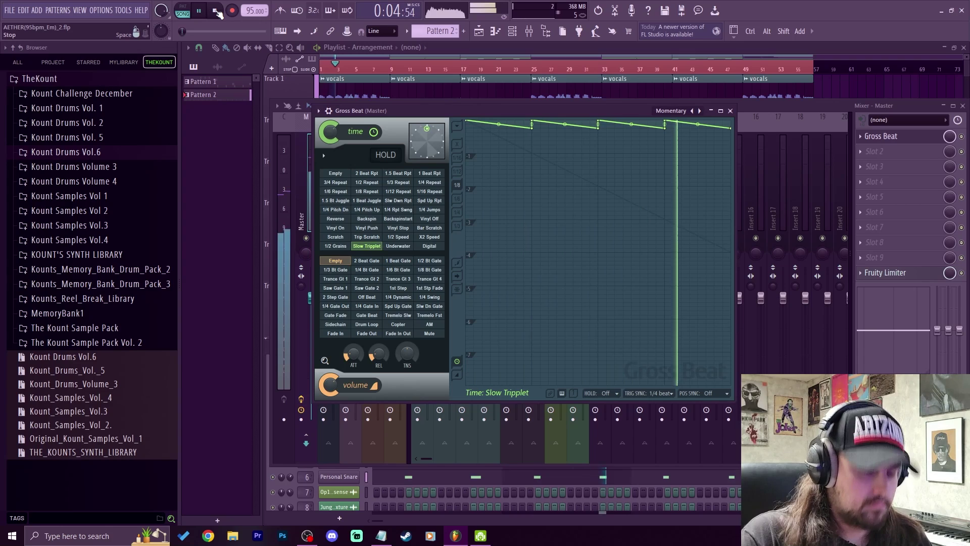
{"action": "left_click", "coordinate": [216, 12]}
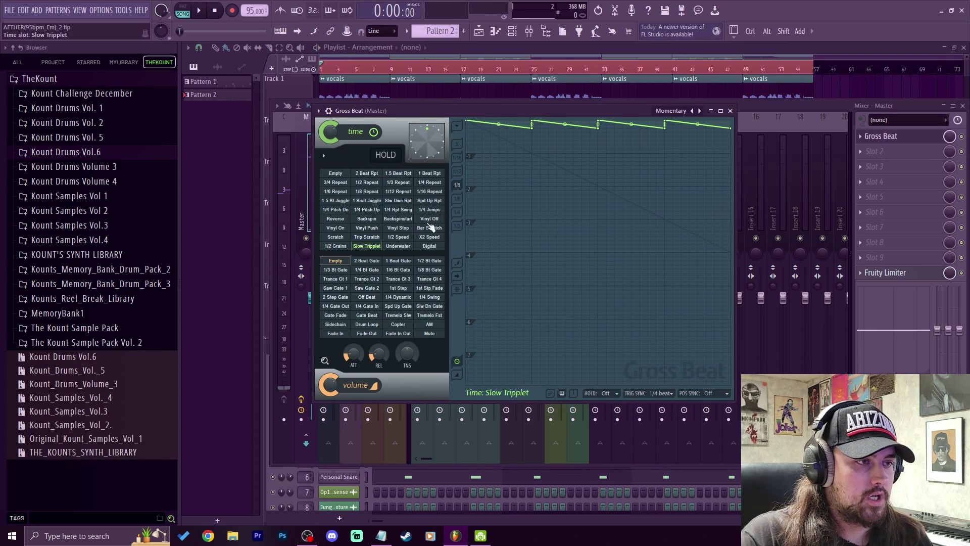
Audition the 1/2 Speed and Vinyl Stop time effects.
{"action": "left_click", "coordinate": [399, 237]}
{"action": "left_click", "coordinate": [200, 12]}
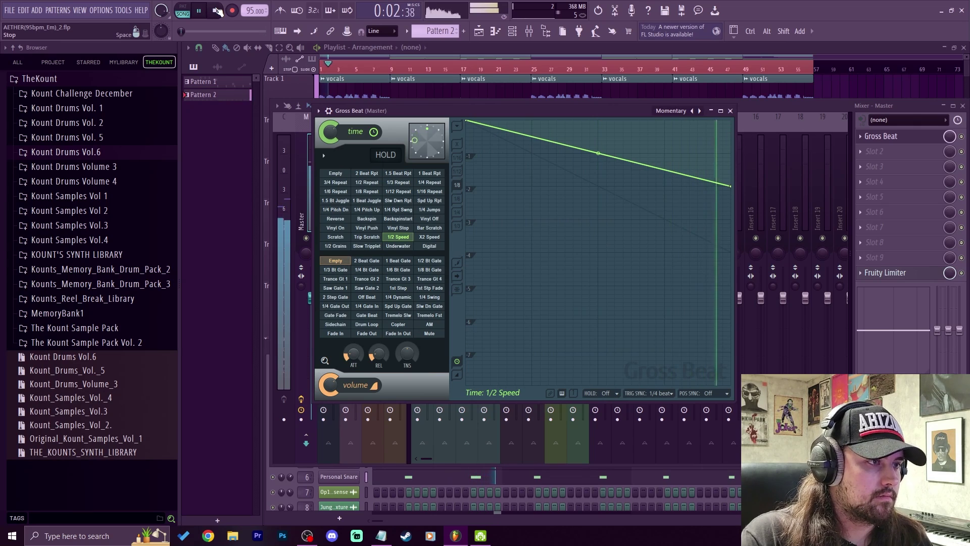
{"action": "left_click", "coordinate": [216, 11]}
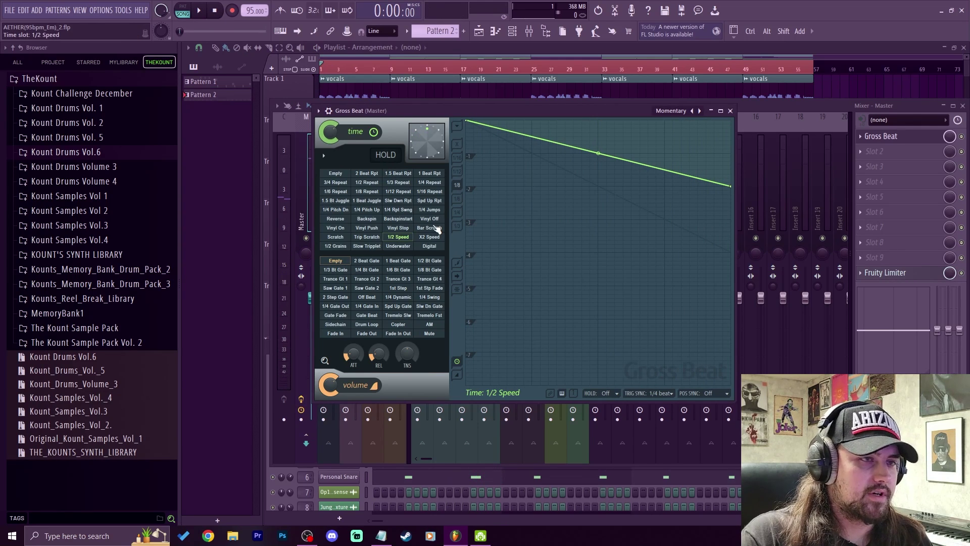
{"action": "left_click", "coordinate": [398, 228]}
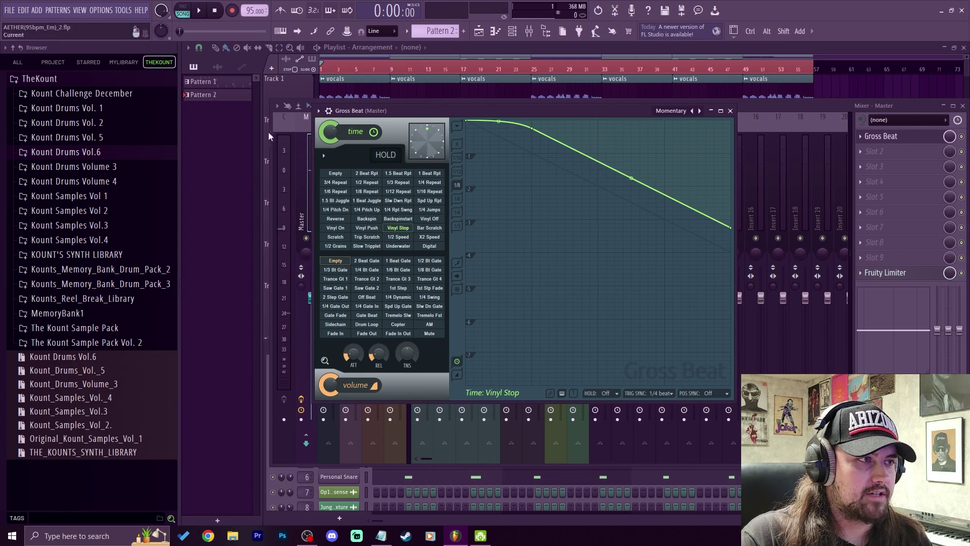
{"action": "left_click", "coordinate": [200, 10]}
{"action": "left_click", "coordinate": [218, 14]}
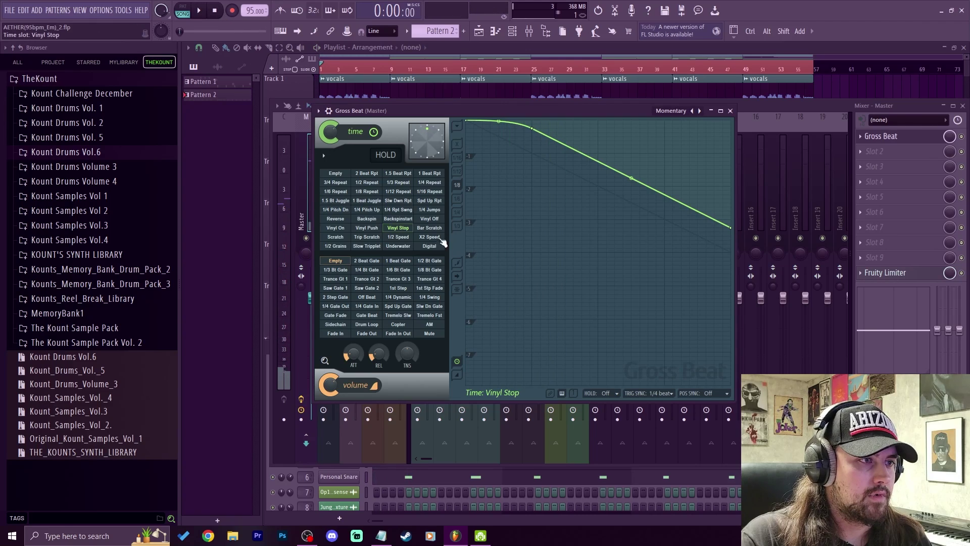
Try Vinyl Off, Vinyl On, 1/8 Repeat, 1/2 Repeat and another repeat effect.
{"action": "left_click", "coordinate": [429, 219]}
{"action": "left_click", "coordinate": [200, 11]}
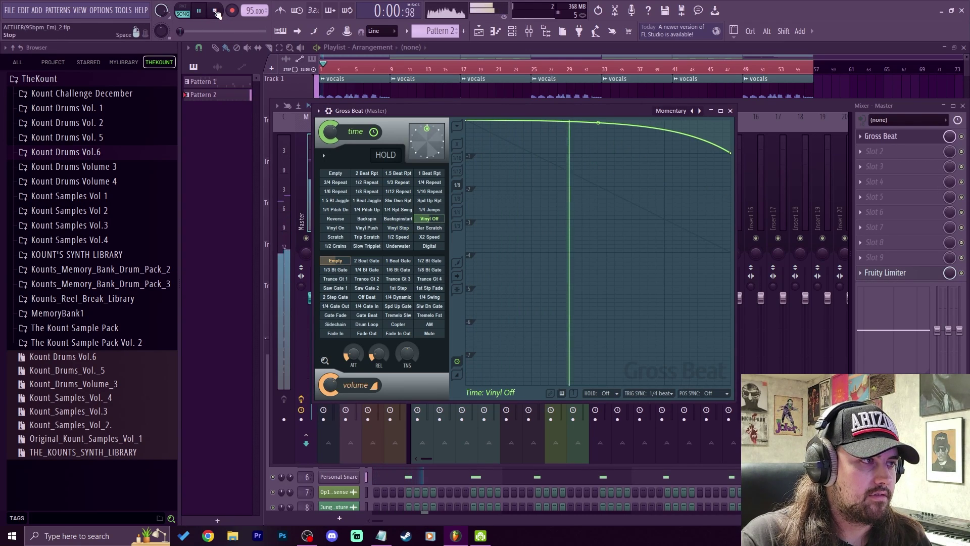
{"action": "left_click", "coordinate": [216, 11]}
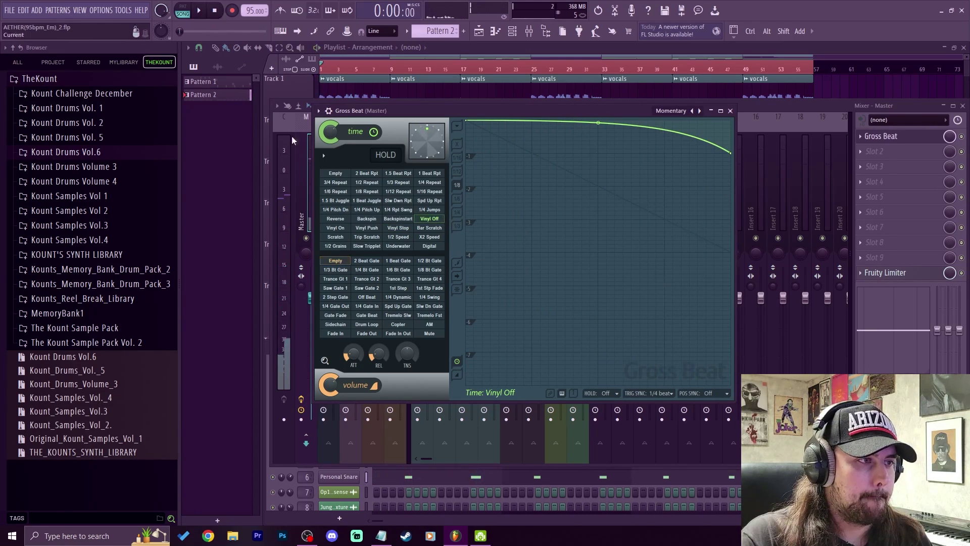
{"action": "left_click", "coordinate": [335, 228]}
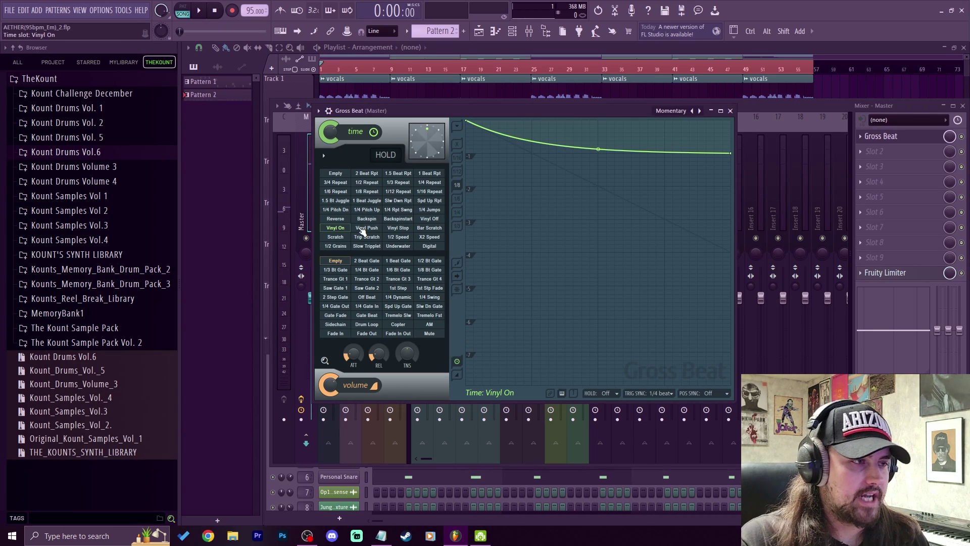
{"action": "left_click", "coordinate": [364, 192]}
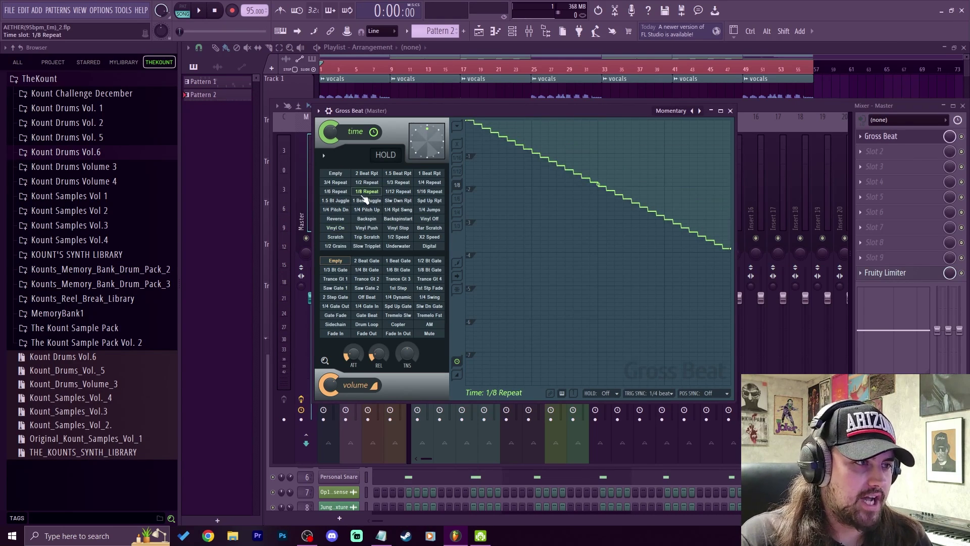
{"action": "left_click", "coordinate": [367, 182]}
{"action": "left_click", "coordinate": [367, 200]}
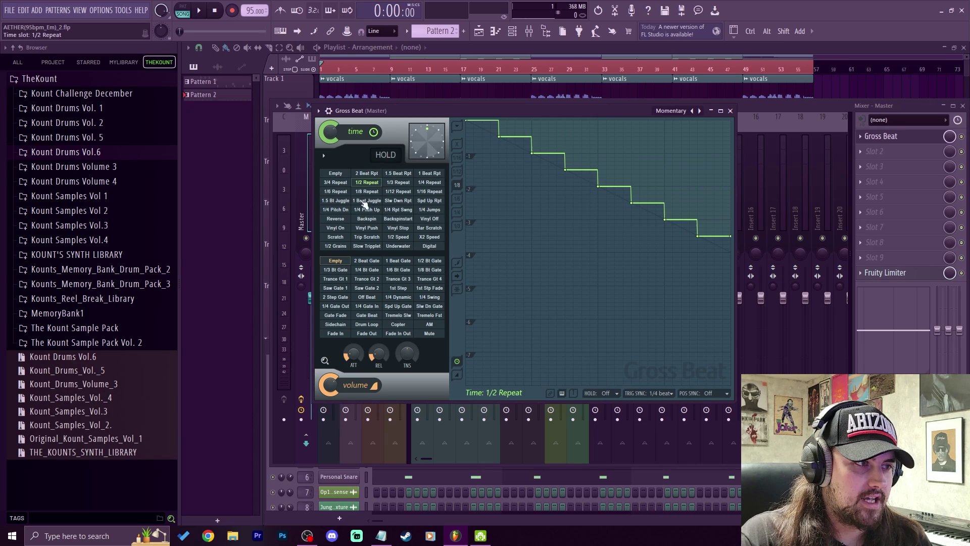
Apply Slw Dwn Rpt, load the Patterns bank, and audition Basic 2, 1, 6 and 7.
{"action": "left_click", "coordinate": [398, 201]}
{"action": "left_click", "coordinate": [672, 111]}
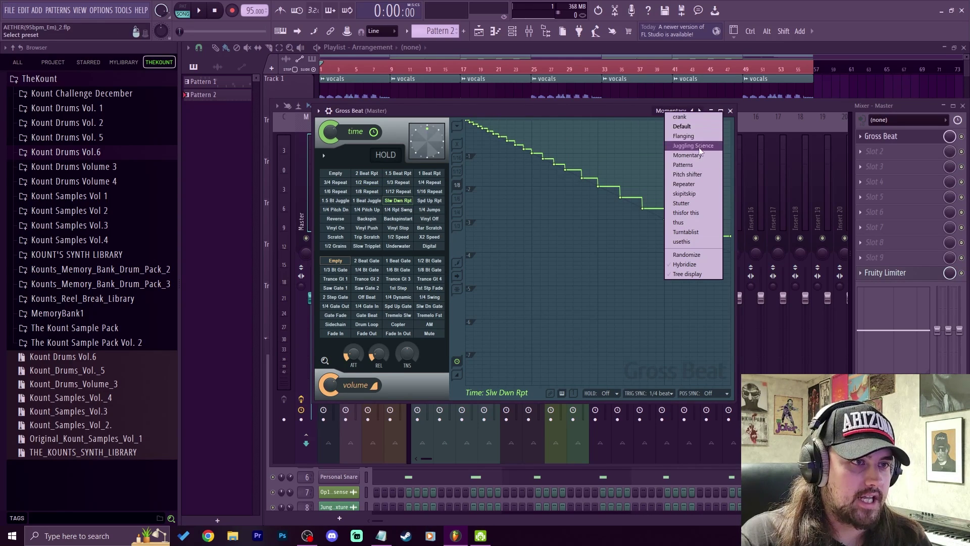
{"action": "left_click", "coordinate": [683, 164]}
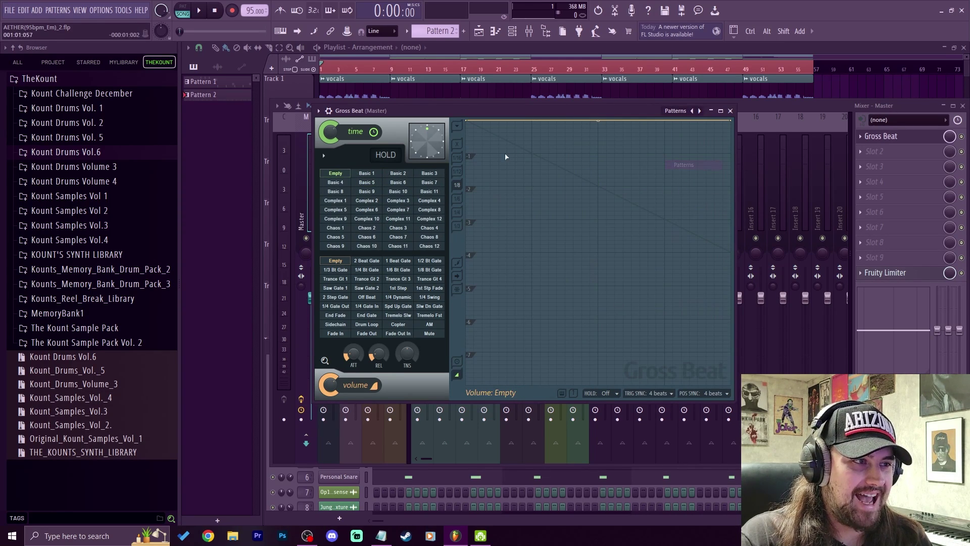
{"action": "left_click", "coordinate": [408, 174]}
{"action": "left_click", "coordinate": [368, 174]}
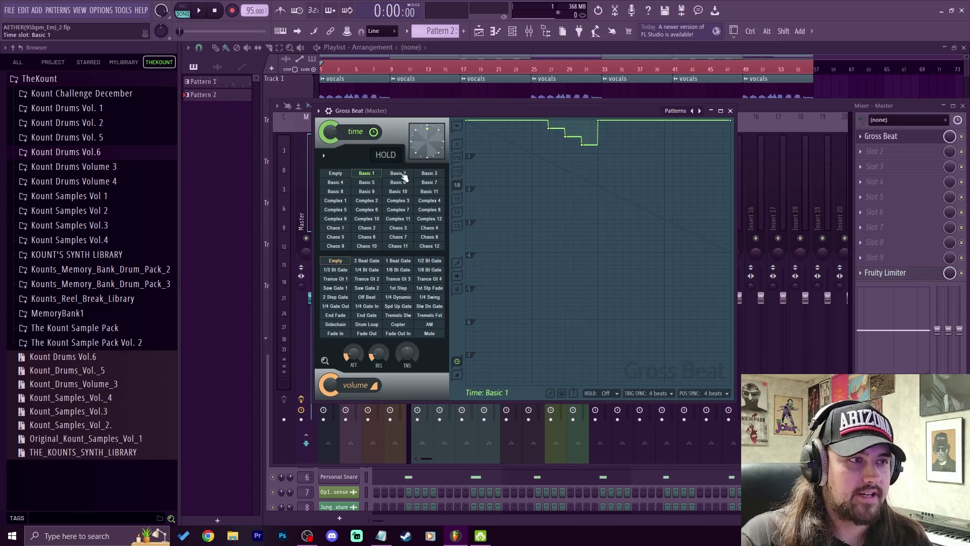
{"action": "left_click", "coordinate": [401, 183]}
{"action": "left_click", "coordinate": [424, 184]}
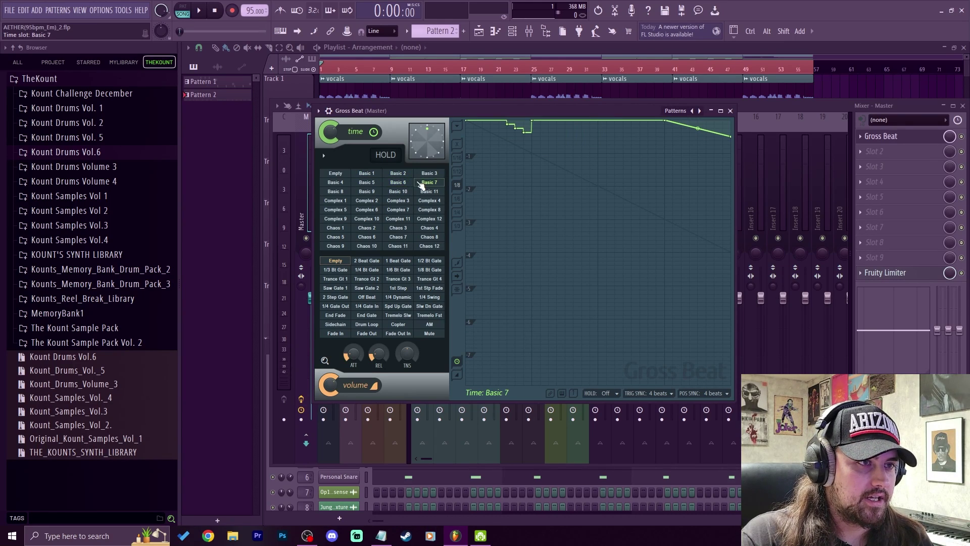
{"action": "left_click", "coordinate": [199, 11]}
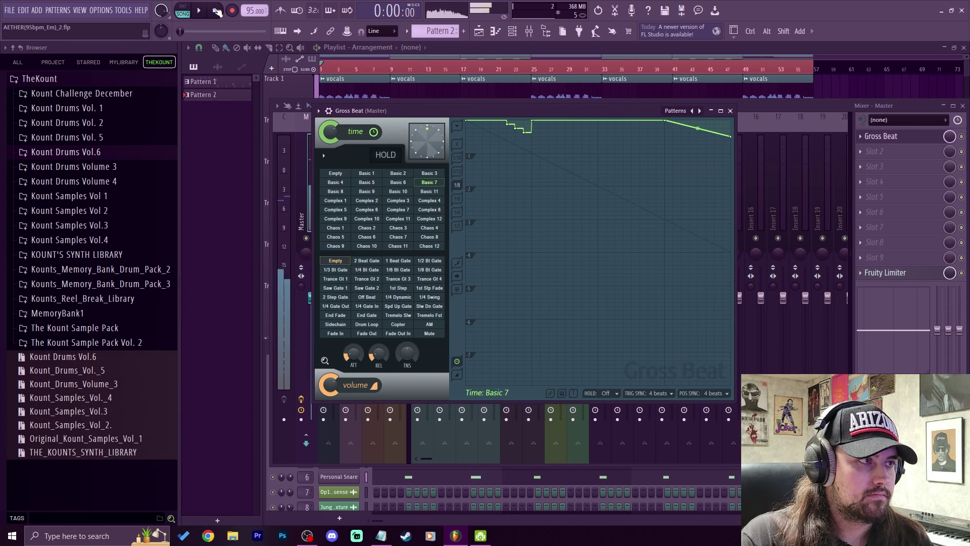
Audition Basic 3 and Basic 7, ending on Basic 10 with the song playing.
{"action": "left_click", "coordinate": [217, 11]}
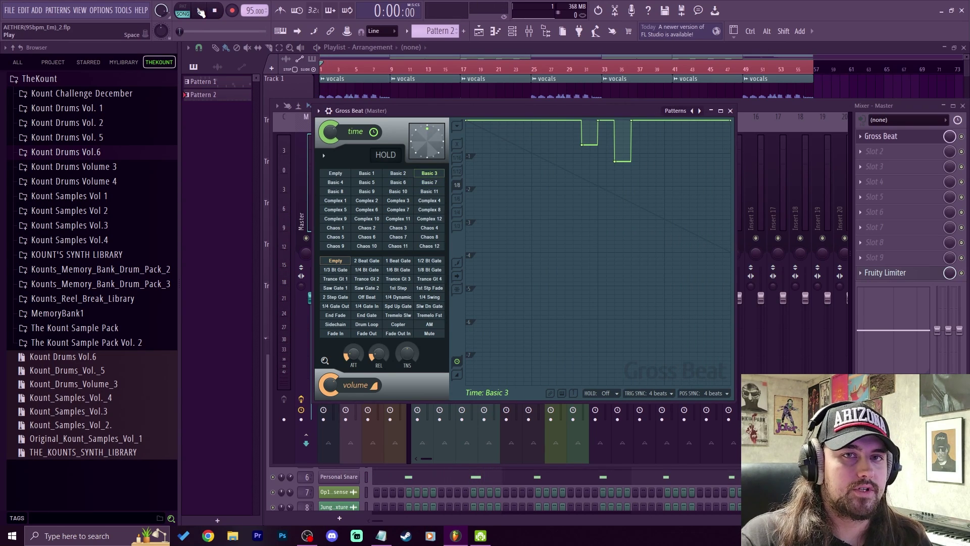
{"action": "left_click", "coordinate": [201, 12]}
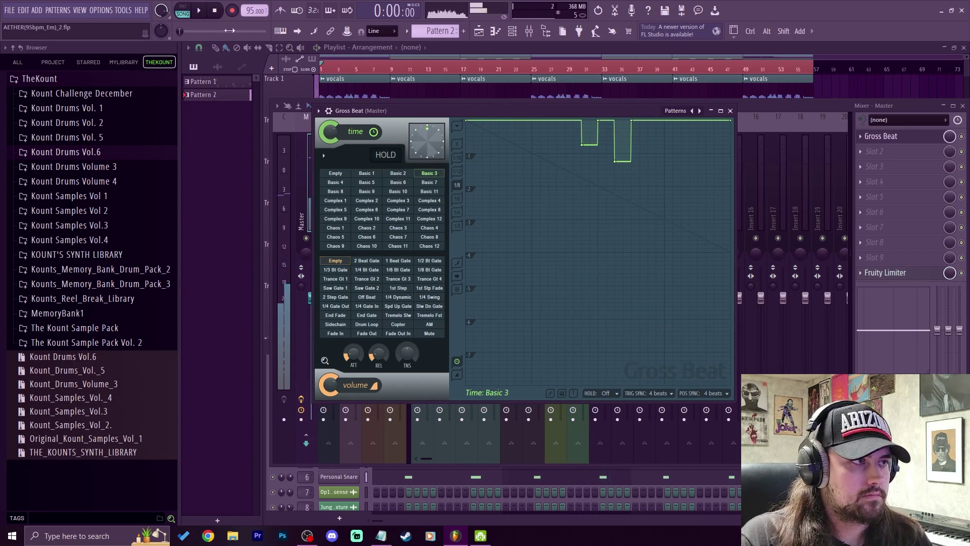
{"action": "key", "text": "space"}
{"action": "left_click", "coordinate": [431, 182]}
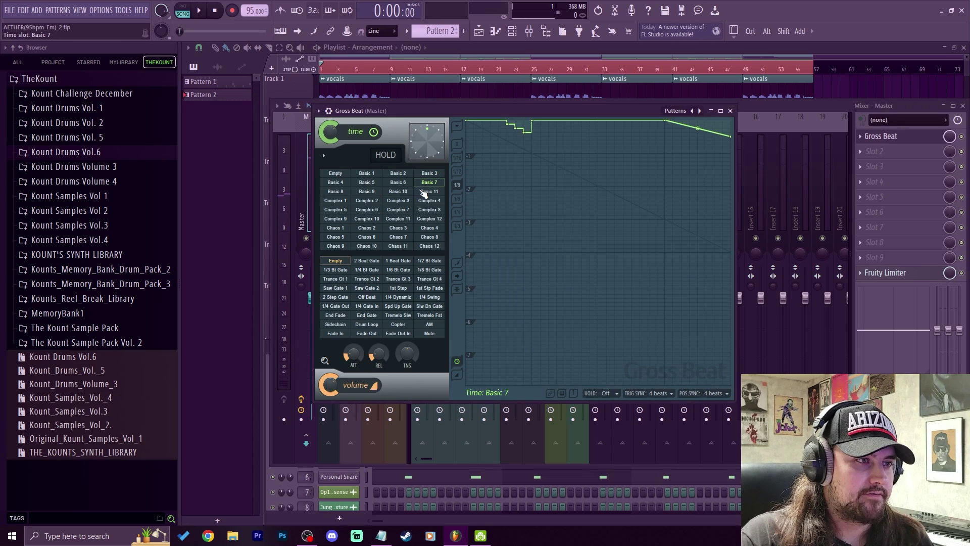
{"action": "left_click", "coordinate": [398, 191]}
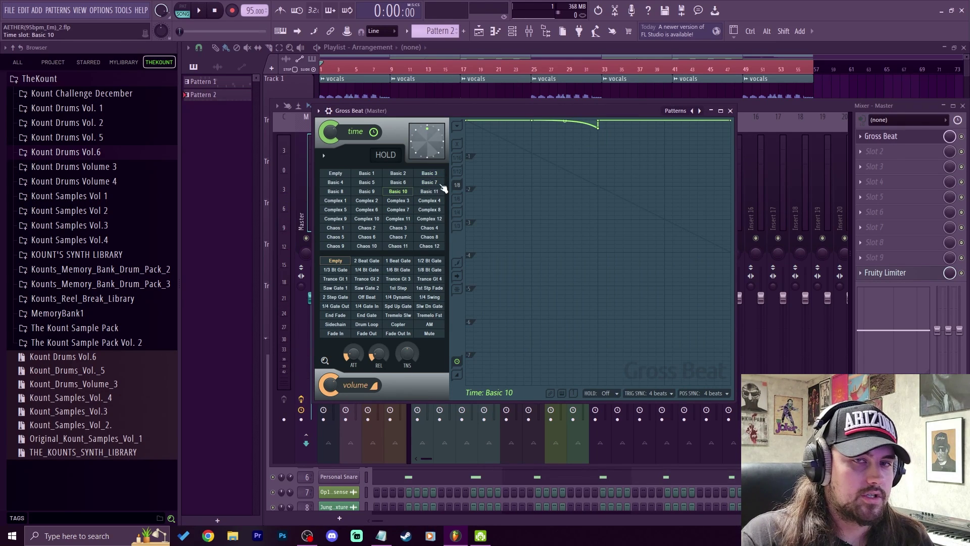
{"action": "left_click", "coordinate": [198, 10]}
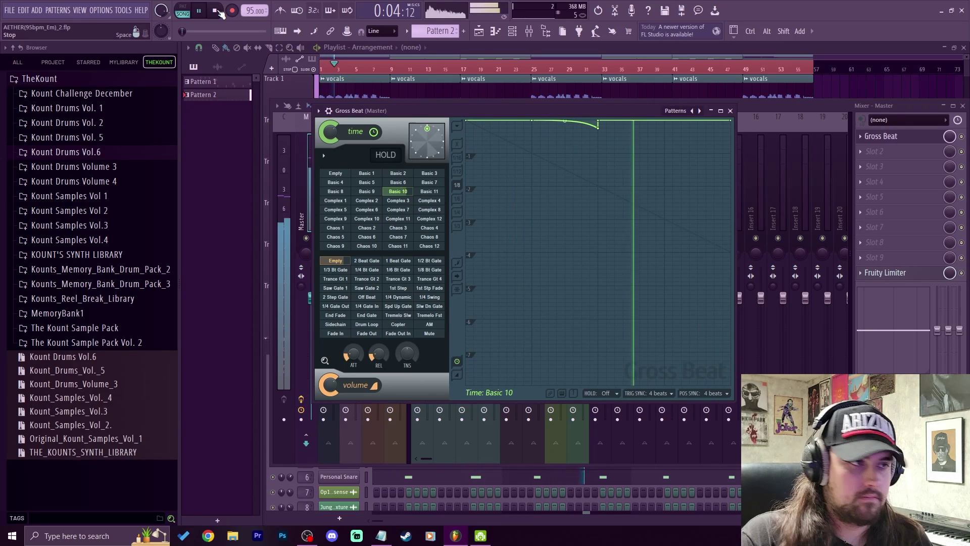
Load the Repeater bank and play the song through the Break a time pattern.
{"action": "left_click", "coordinate": [215, 10]}
{"action": "left_click", "coordinate": [699, 111]}
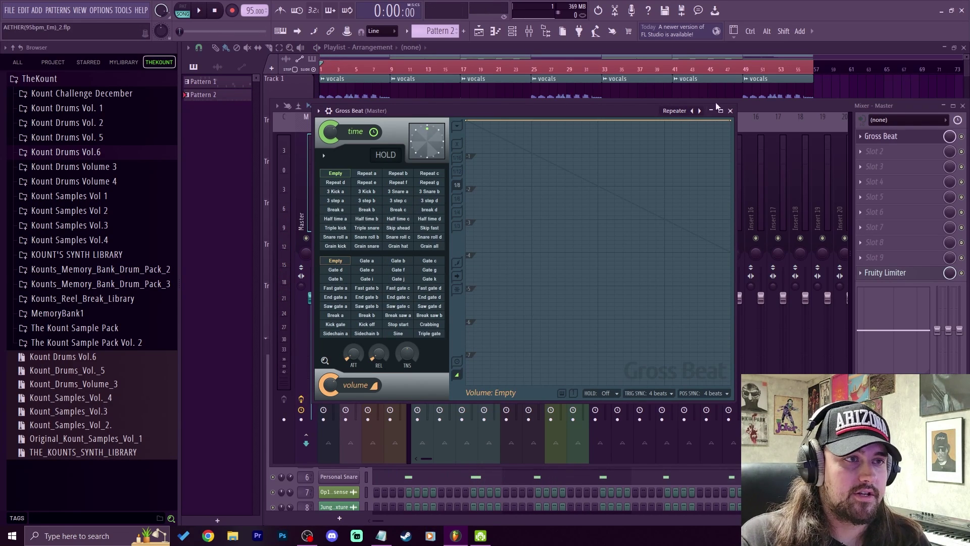
{"action": "left_click", "coordinate": [336, 209]}
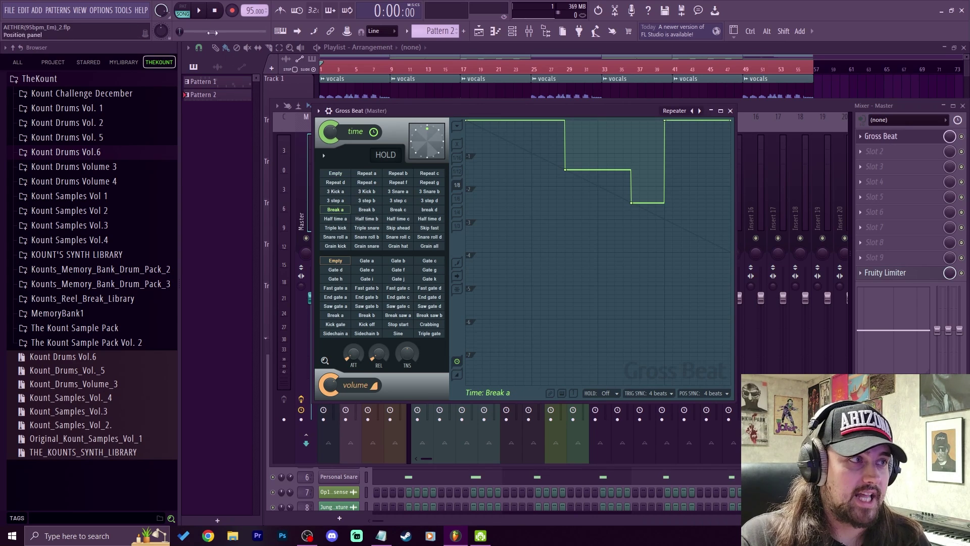
{"action": "left_click", "coordinate": [199, 11]}
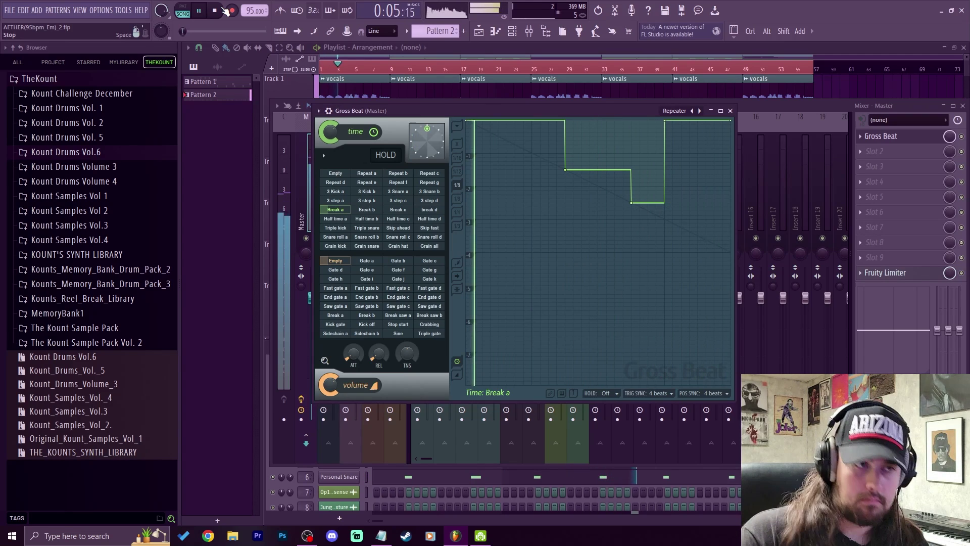
Stop playback and load the Flanging preset bank.
{"action": "key", "text": "space"}
{"action": "left_click", "coordinate": [685, 111]}
{"action": "left_click", "coordinate": [694, 140]}
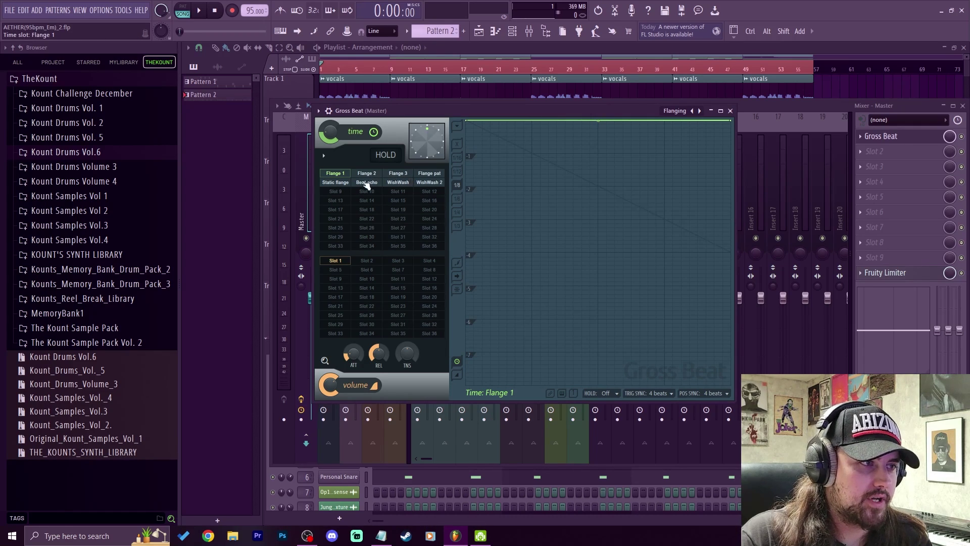
Play the song through Static flange, Flange 2 and Flange 3.
{"action": "left_click", "coordinate": [336, 182]}
{"action": "left_click", "coordinate": [337, 174]}
{"action": "left_click", "coordinate": [338, 182]}
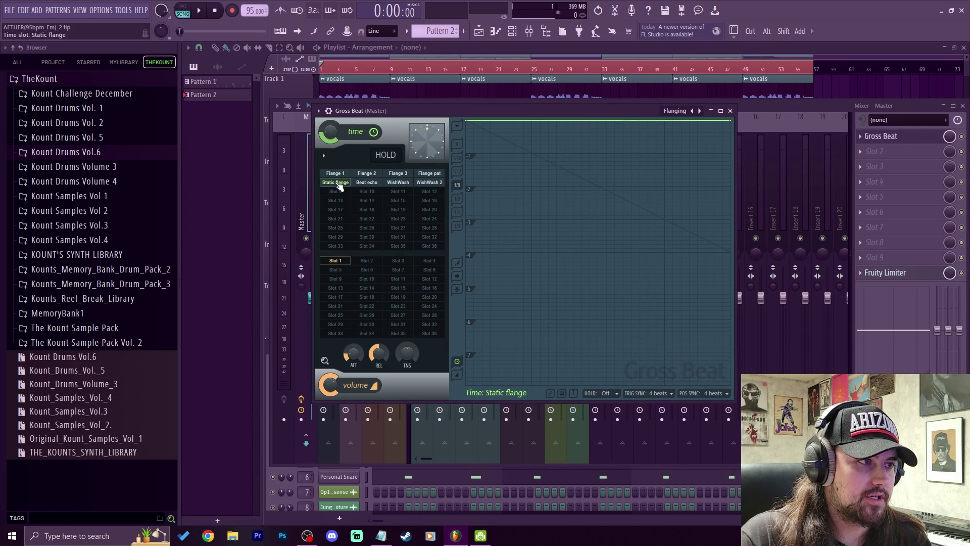
{"action": "key", "text": "space"}
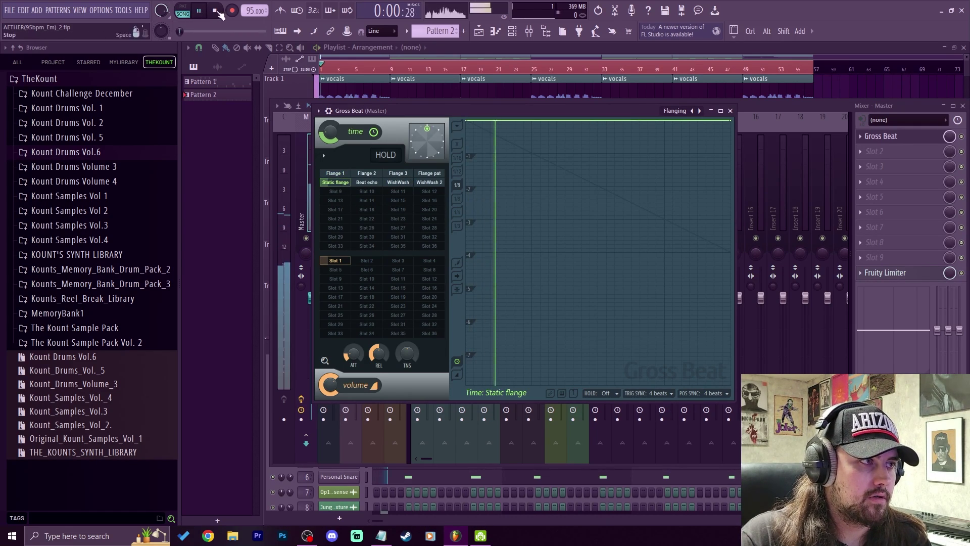
{"action": "left_click", "coordinate": [371, 175]}
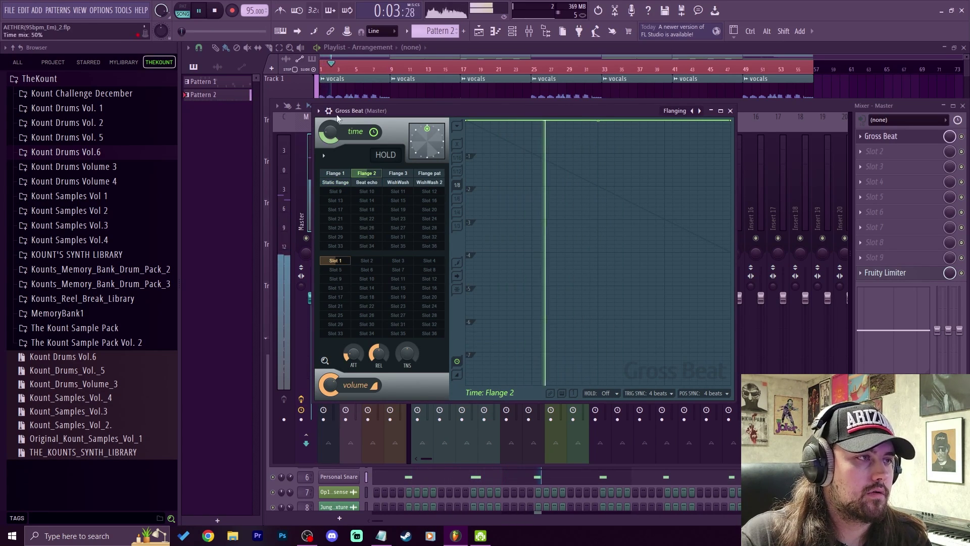
{"action": "left_click", "coordinate": [398, 173]}
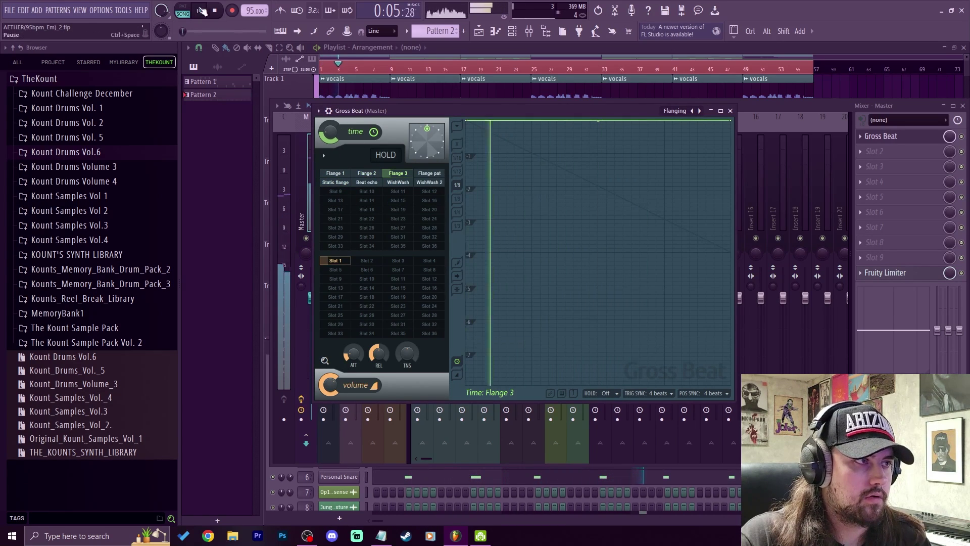
{"action": "left_click", "coordinate": [223, 12]}
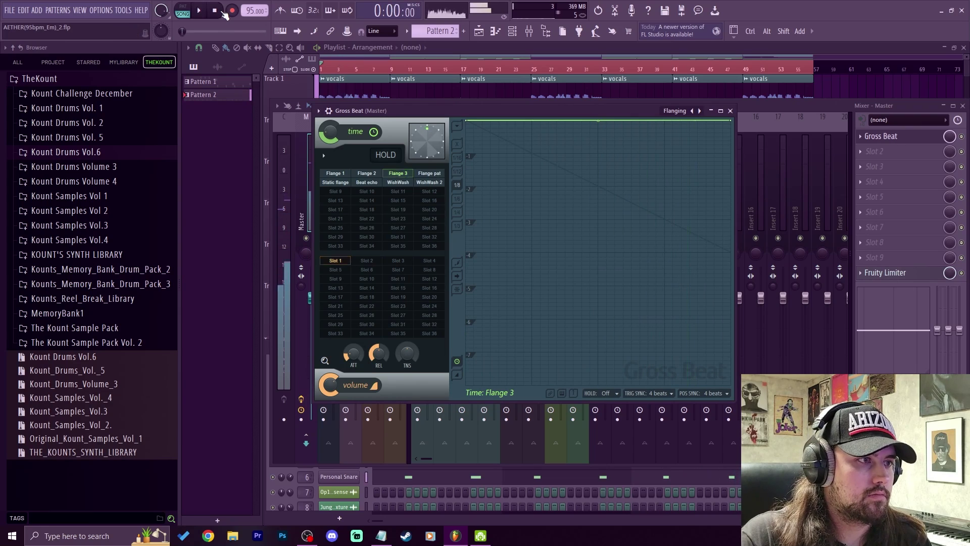
Try Beat echo and Flange 3, then pick Flange 1.
{"action": "left_click", "coordinate": [366, 182]}
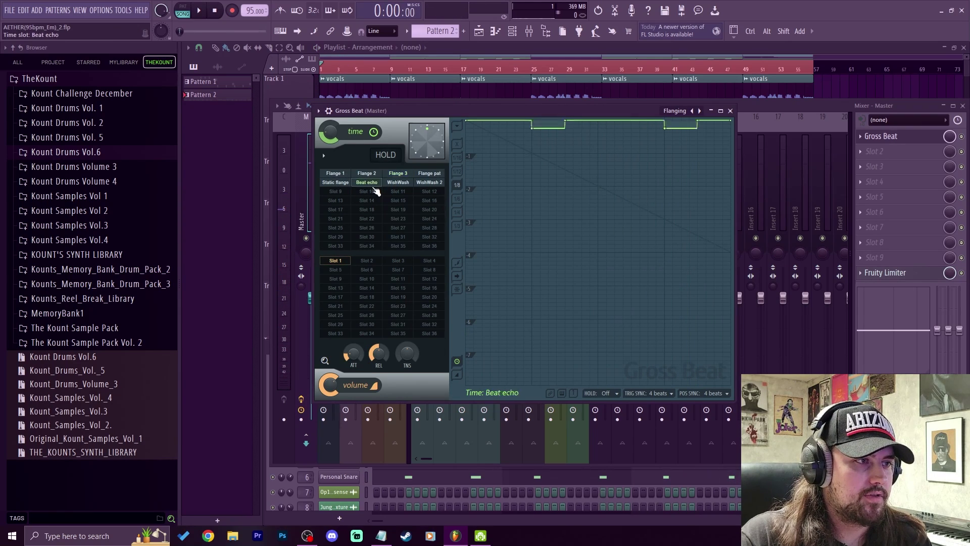
{"action": "left_click", "coordinate": [407, 174]}
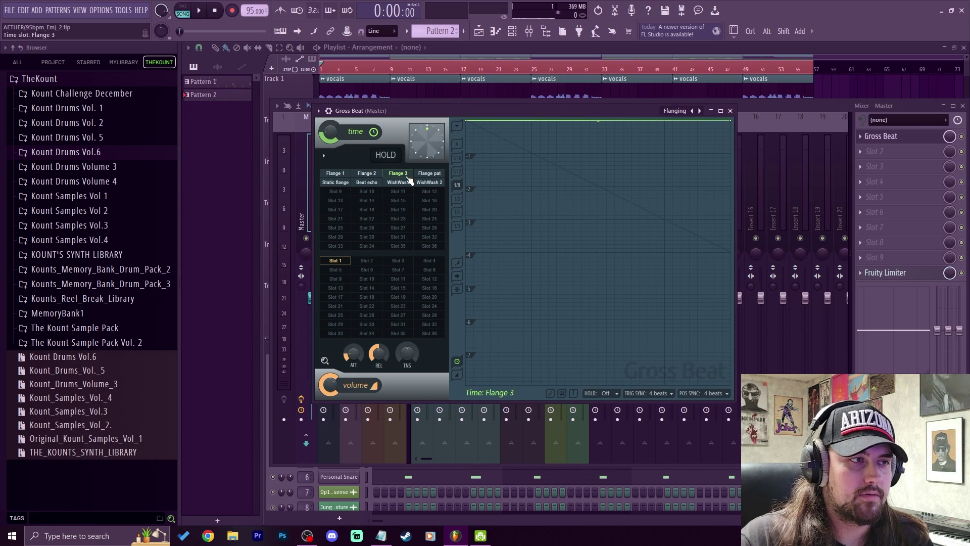
{"action": "left_click", "coordinate": [349, 174]}
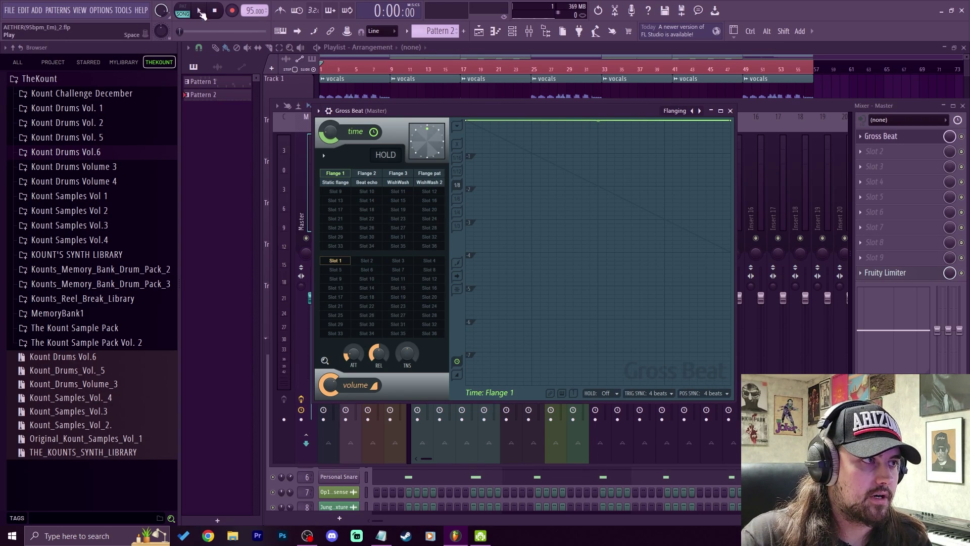
Play through Flange 2, Flange 3 and WishWash 2, then stop and return to Flange 1.
{"action": "key", "text": "space"}
{"action": "left_click", "coordinate": [368, 174]}
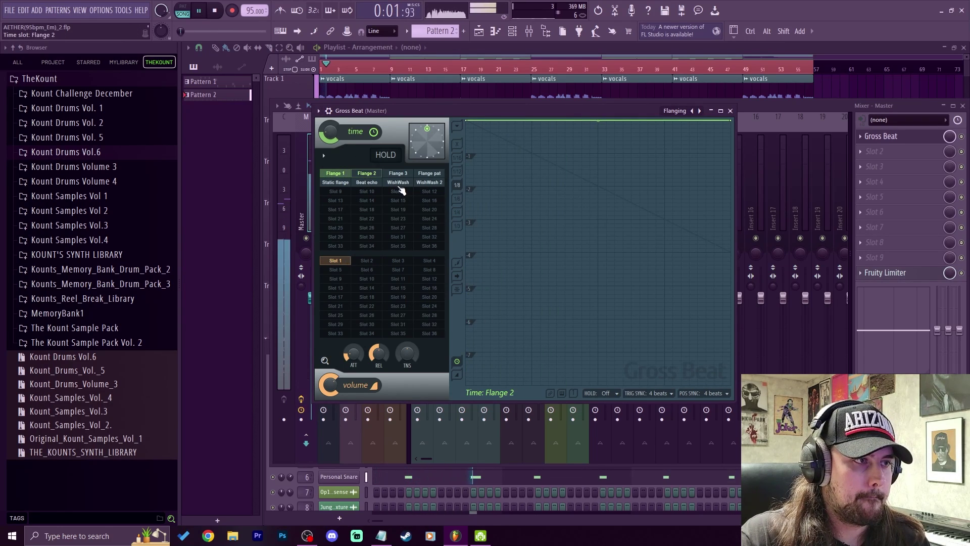
{"action": "left_click", "coordinate": [403, 176]}
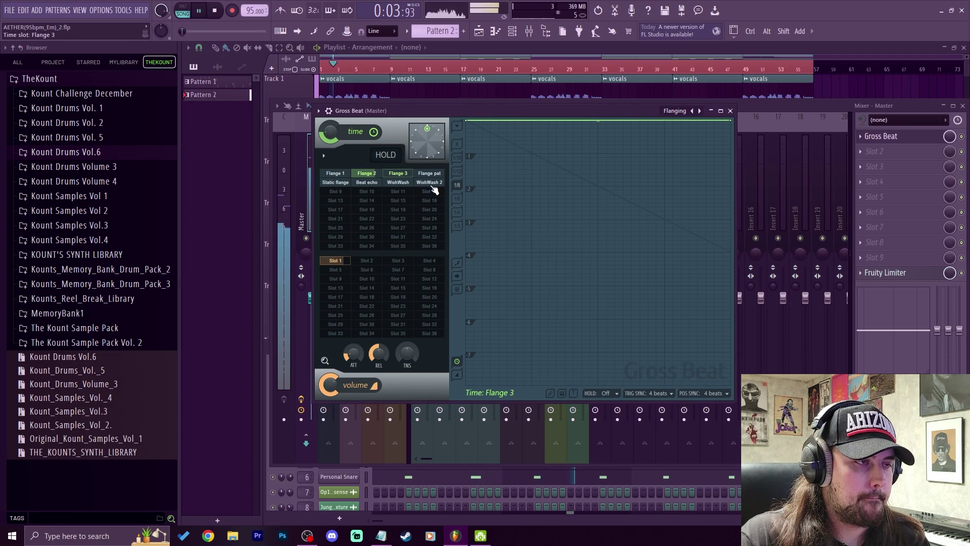
{"action": "left_click", "coordinate": [441, 183]}
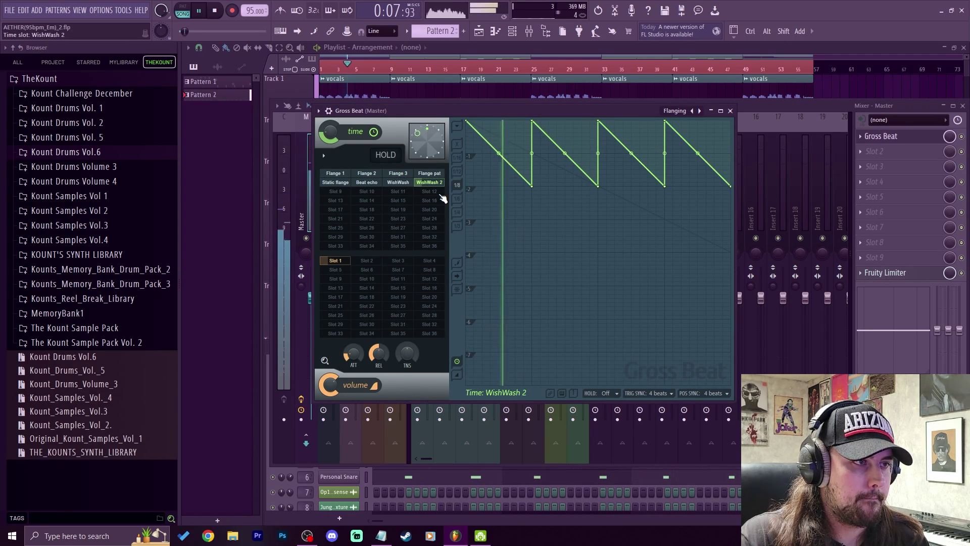
{"action": "left_click", "coordinate": [215, 11]}
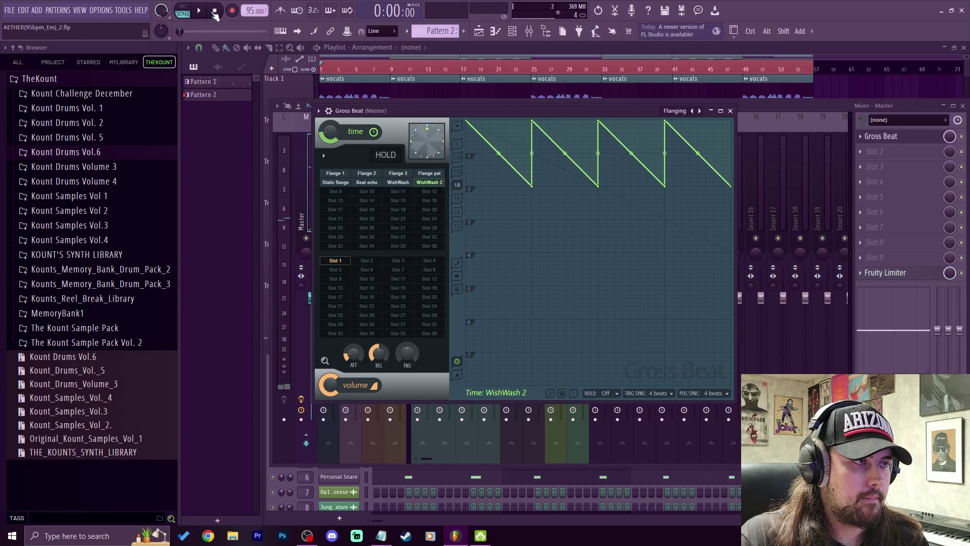
{"action": "left_click", "coordinate": [334, 176]}
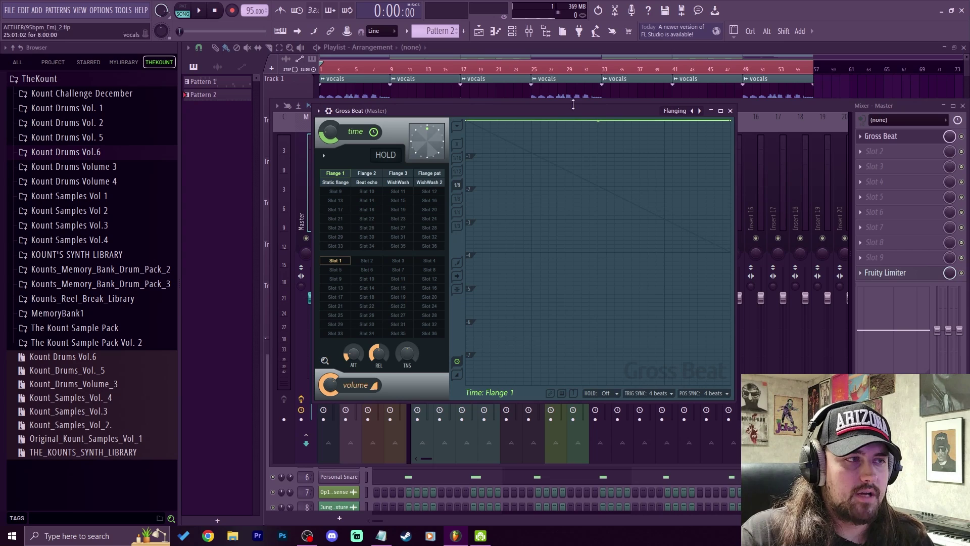
Load the Momentary preset with the Slow Tripplet time slot.
{"action": "left_click", "coordinate": [697, 108]}
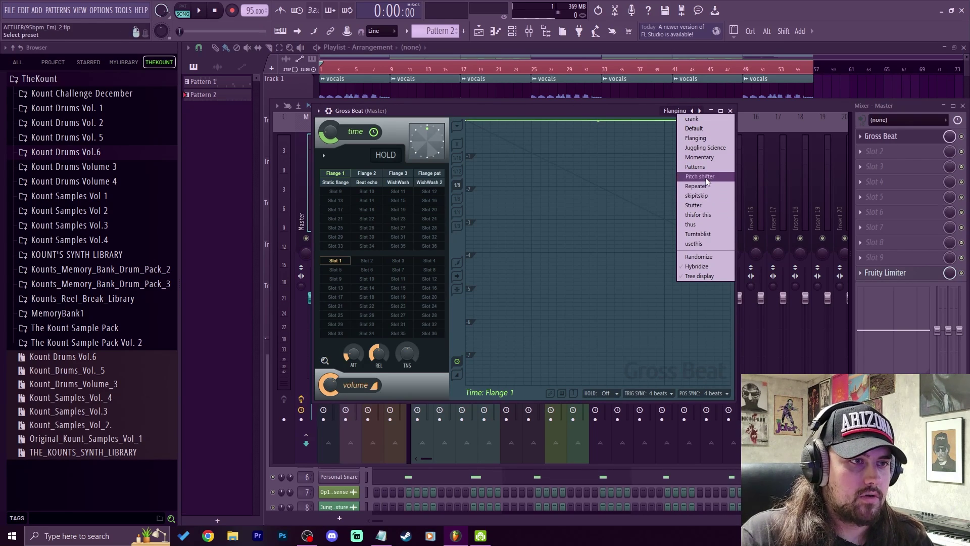
{"action": "left_click", "coordinate": [699, 157]}
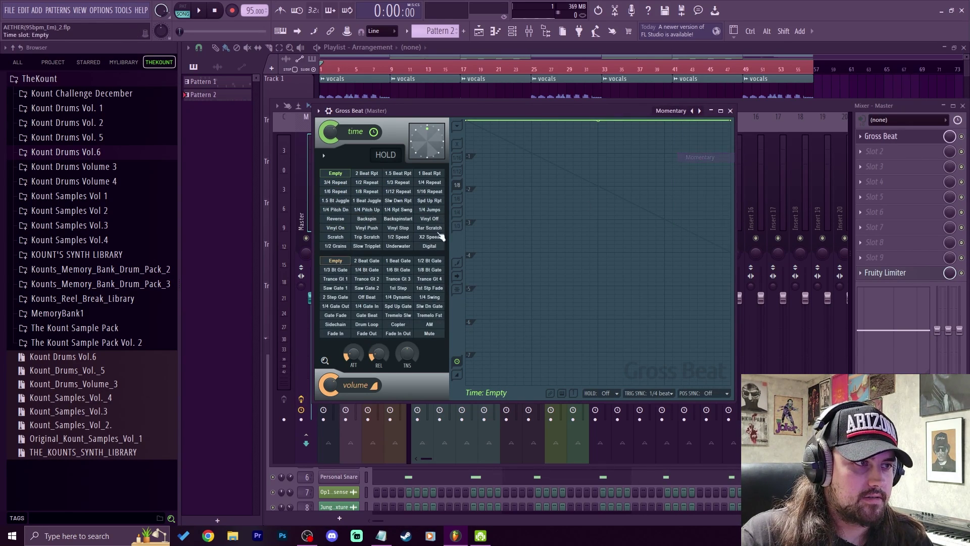
{"action": "left_click", "coordinate": [369, 246]}
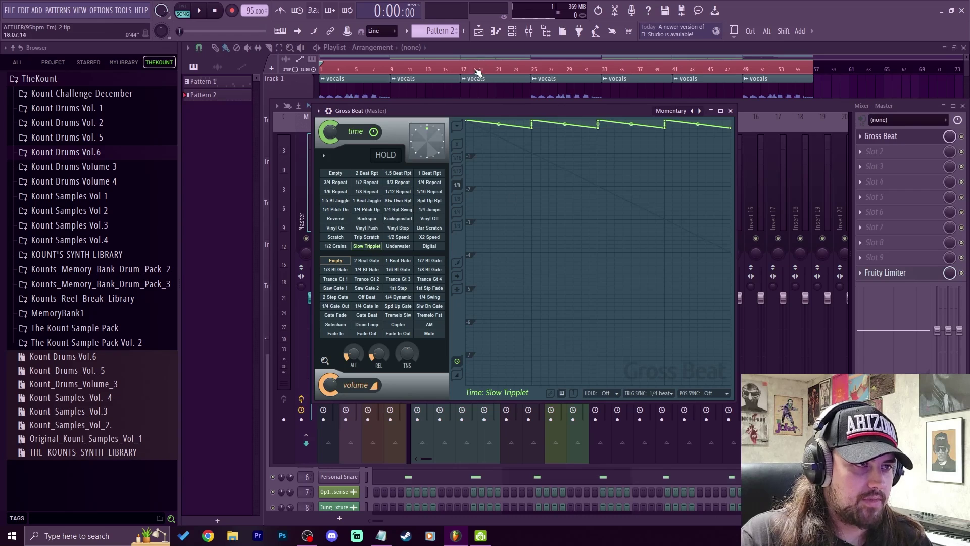
Bring the playlist forward and, during playback, shorten the first bass clip on Track 3.
{"action": "left_click", "coordinate": [479, 49]}
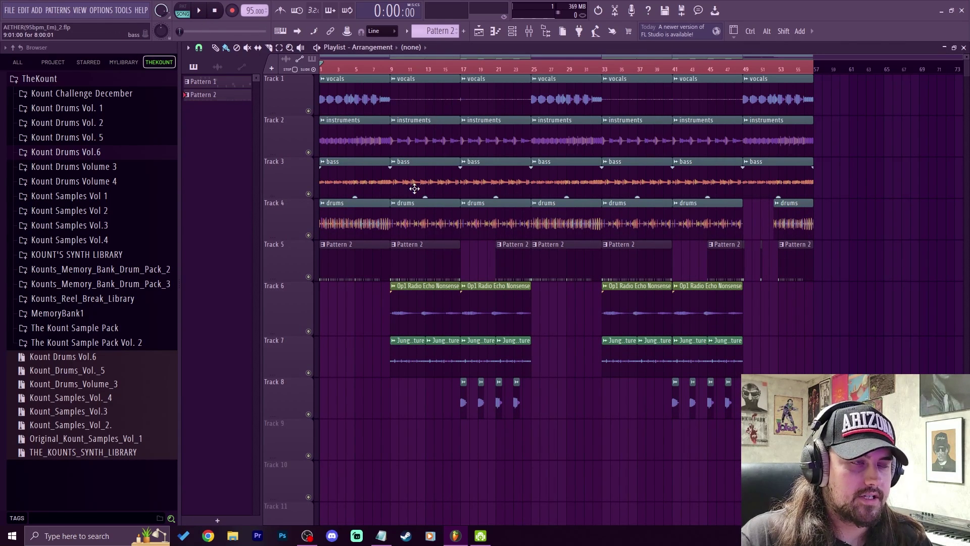
{"action": "key", "text": "space"}
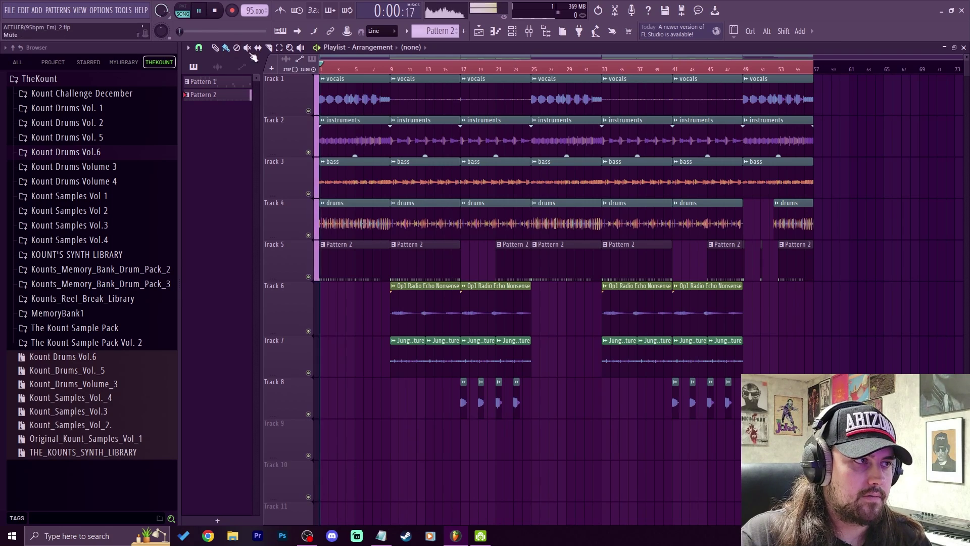
{"action": "mouse_move", "coordinate": [356, 139]}
{"action": "left_mouse_down"}
{"action": "mouse_move", "coordinate": [364, 138]}
{"action": "mouse_move", "coordinate": [356, 139]}
{"action": "left_mouse_up"}
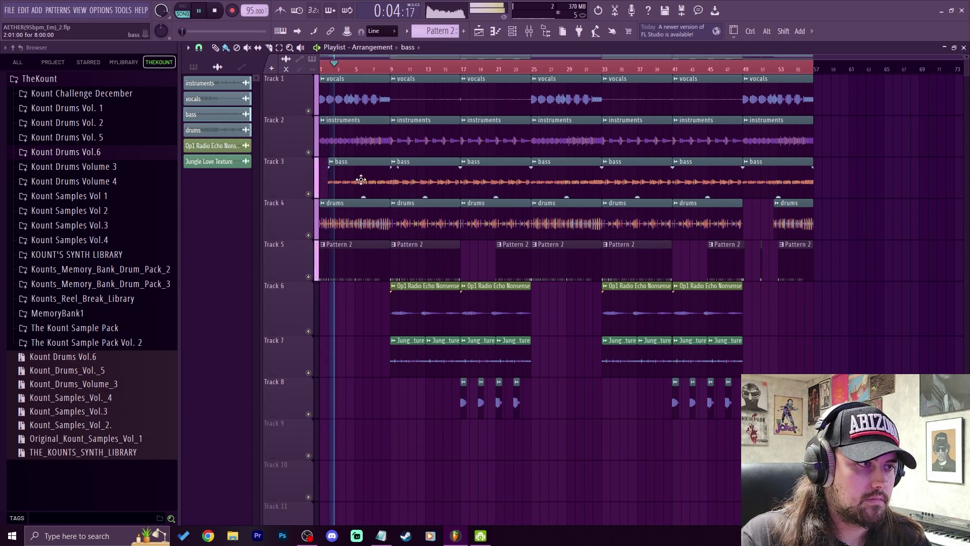
{"action": "mouse_move", "coordinate": [390, 188]}
{"action": "left_mouse_down"}
{"action": "mouse_move", "coordinate": [347, 193]}
{"action": "mouse_move", "coordinate": [389, 190]}
{"action": "left_mouse_up"}
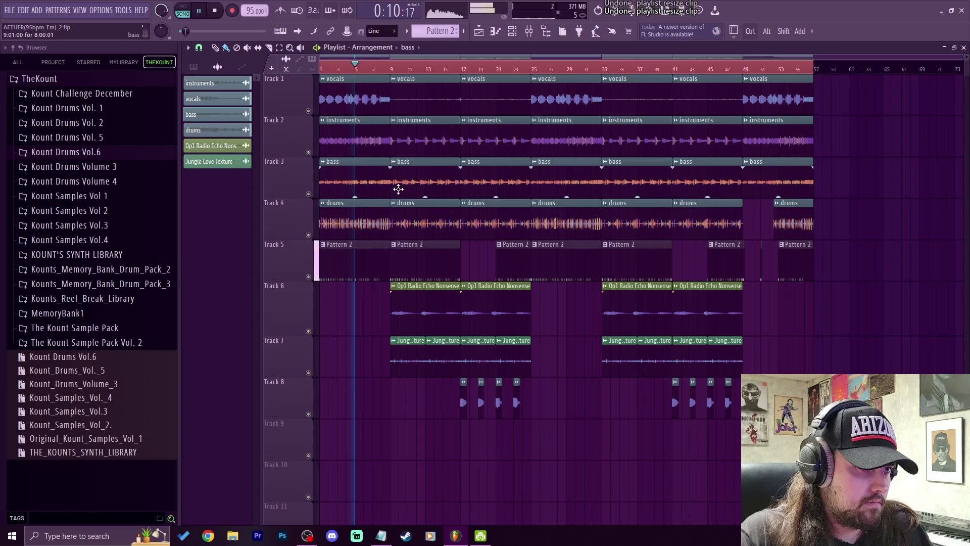
{"action": "key", "text": "space"}
Open Gross Beat on the Master insert, set trigger and position sync to 1 beat, then close it.
{"action": "left_click", "coordinate": [529, 31]}
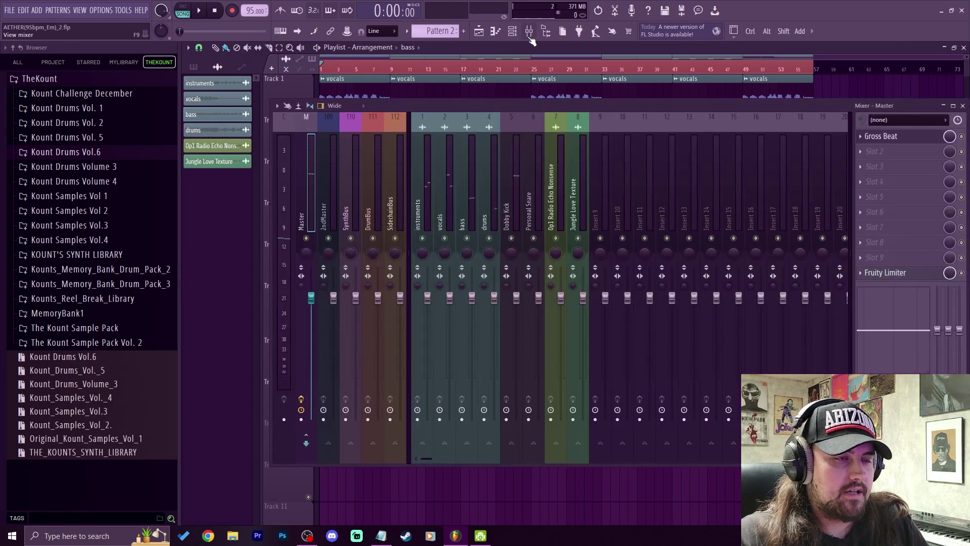
{"action": "left_click", "coordinate": [890, 137]}
{"action": "left_click_drag", "start_coordinate": [497, 113], "coordinate": [390, 44]}
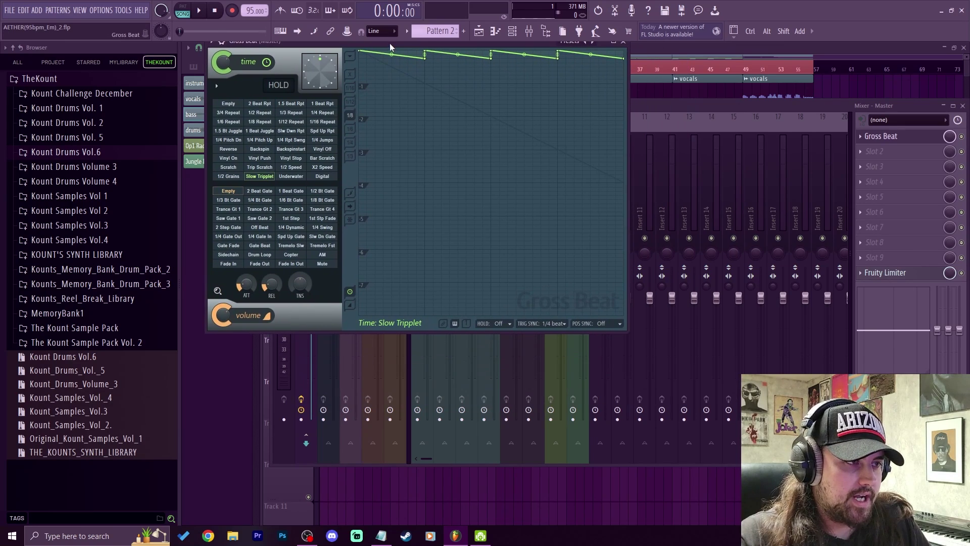
{"action": "left_click", "coordinate": [550, 324]}
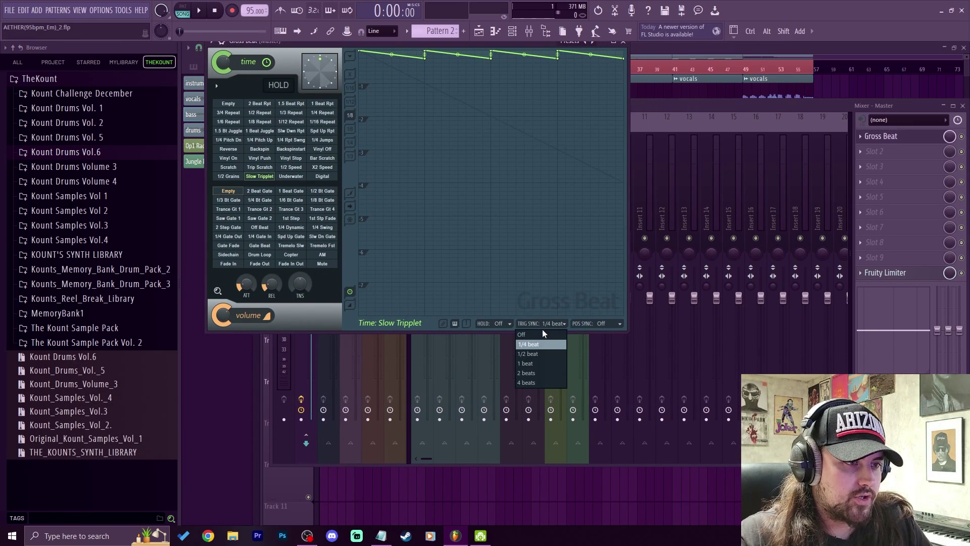
{"action": "left_click", "coordinate": [530, 363]}
{"action": "left_click", "coordinate": [584, 329]}
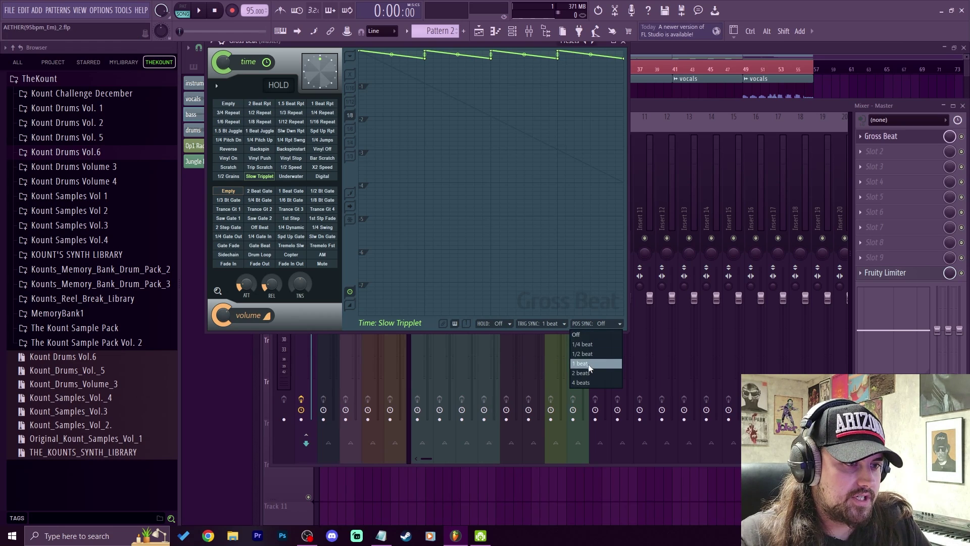
{"action": "left_click", "coordinate": [588, 366]}
{"action": "left_click", "coordinate": [882, 136]}
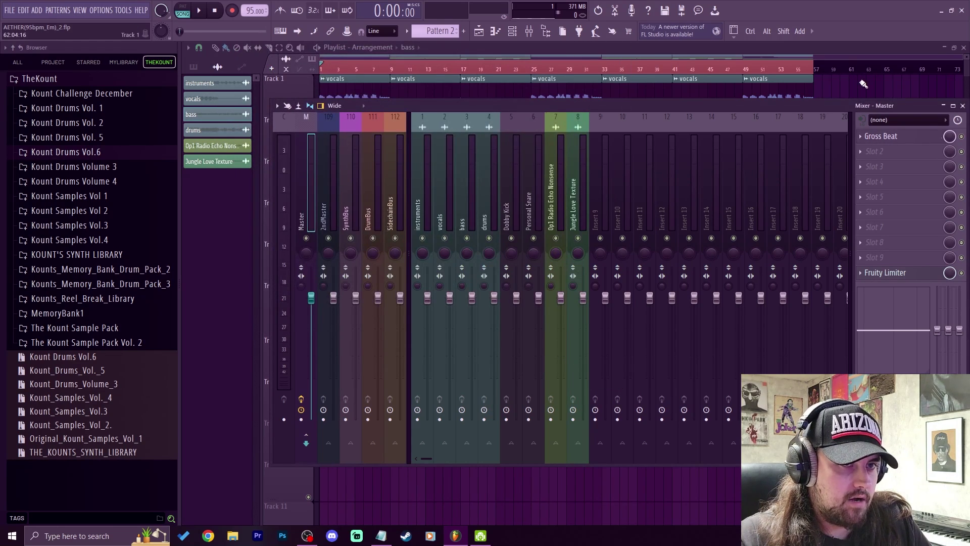
In the playlist, trial-trim the Pattern 2, drums and bass clips, undoing the drums move.
{"action": "key", "text": "F9"}
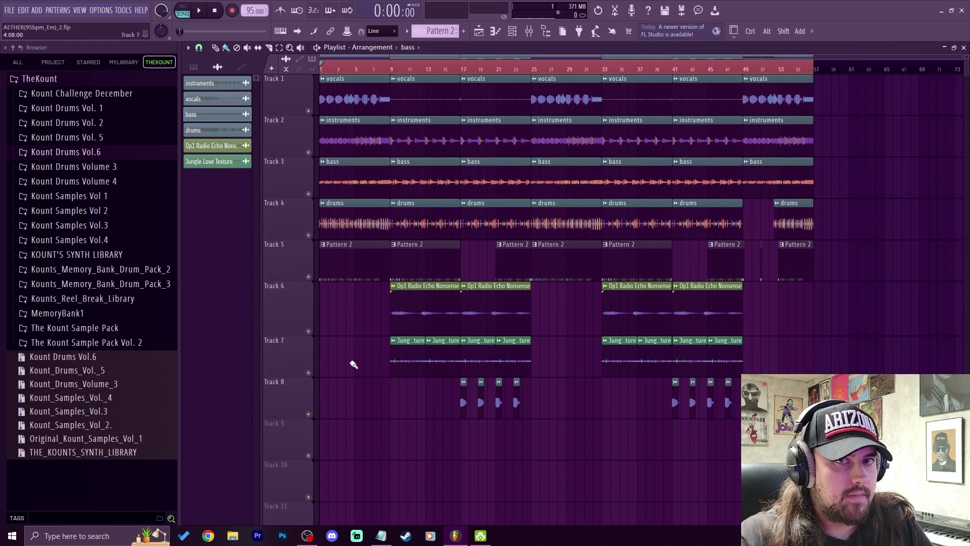
{"action": "key", "text": "space"}
{"action": "mouse_move", "coordinate": [322, 263]}
{"action": "left_mouse_down"}
{"action": "mouse_move", "coordinate": [339, 265]}
{"action": "mouse_move", "coordinate": [322, 264]}
{"action": "left_mouse_up"}
{"action": "left_click_drag", "start_coordinate": [350, 221], "coordinate": [553, 221]}
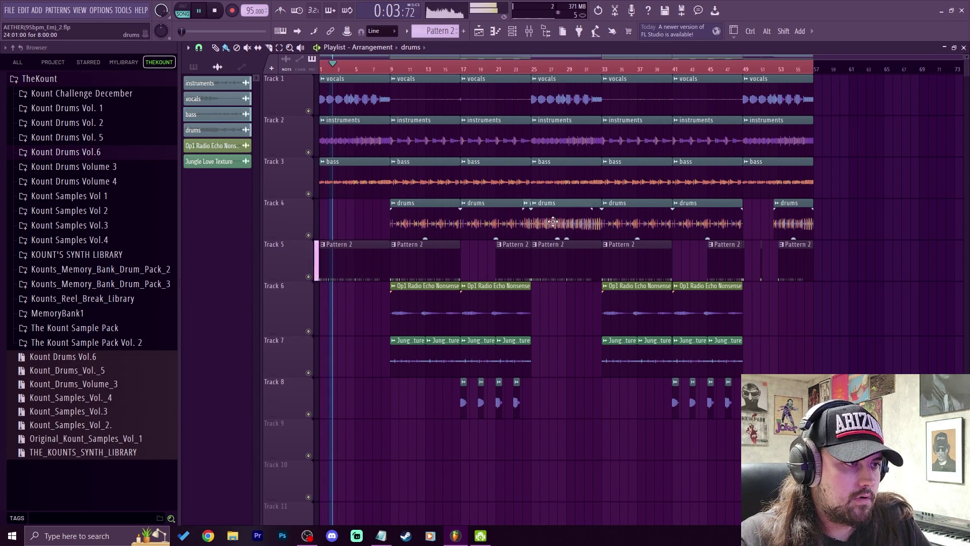
{"action": "key", "text": "ctrl+z"}
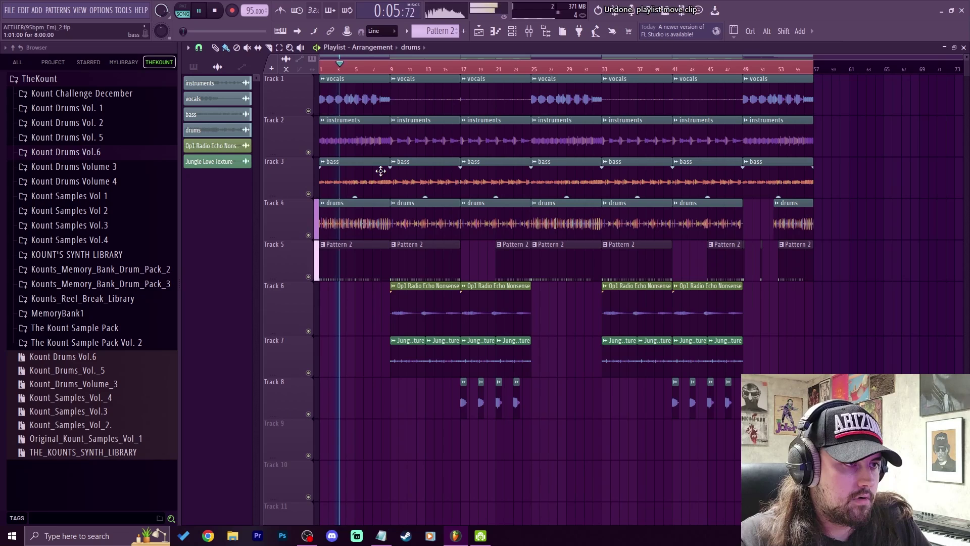
{"action": "left_click_drag", "start_coordinate": [389, 171], "coordinate": [346, 172]}
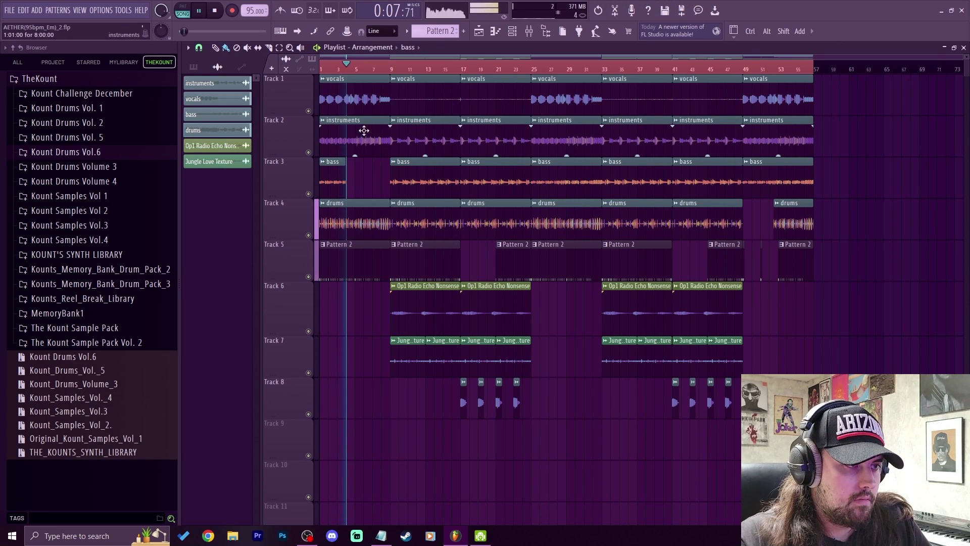
{"action": "left_click", "coordinate": [364, 130]}
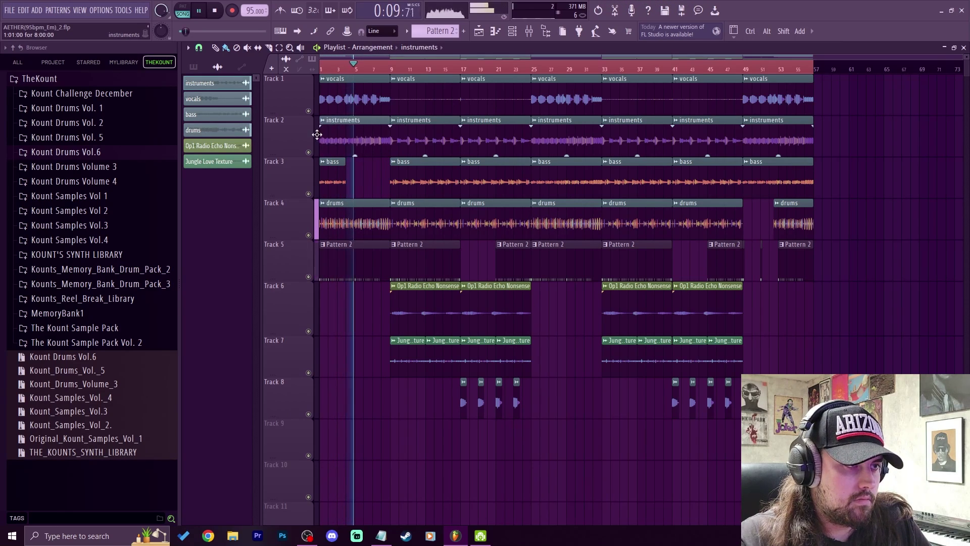
{"action": "left_click_drag", "start_coordinate": [347, 183], "coordinate": [390, 187]}
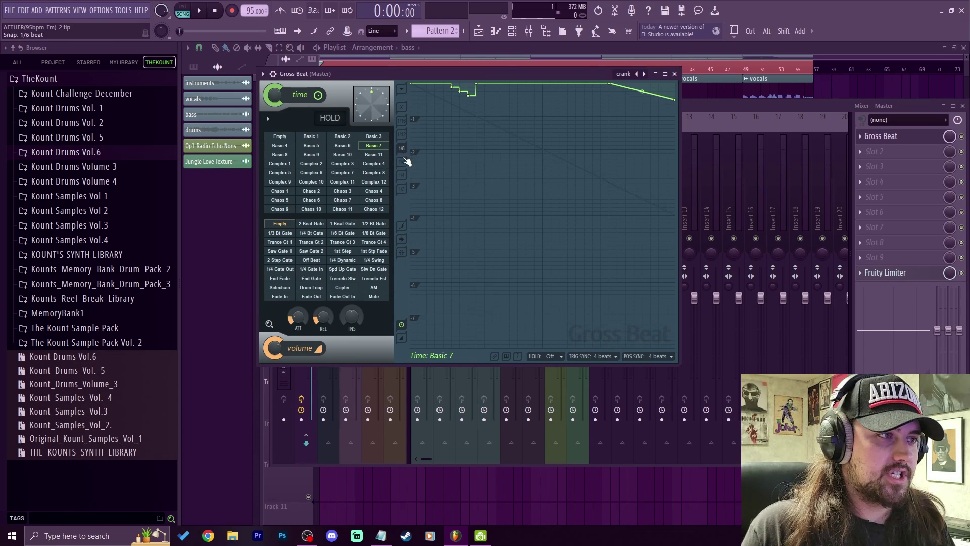
Undo the drawn steps, change the time envelope end point's curve mode and raise it slightly, auditioning.
{"action": "mouse_move", "coordinate": [494, 137]}
{"action": "left_mouse_down"}
{"action": "mouse_move", "coordinate": [550, 155]}
{"action": "mouse_move", "coordinate": [600, 220]}
{"action": "mouse_move", "coordinate": [499, 241]}
{"action": "left_mouse_up"}
{"action": "key", "text": "ctrl+z"}
{"action": "key", "text": "ctrl+z"}
{"action": "key", "text": "ctrl+z"}
{"action": "key", "text": "ctrl+z"}
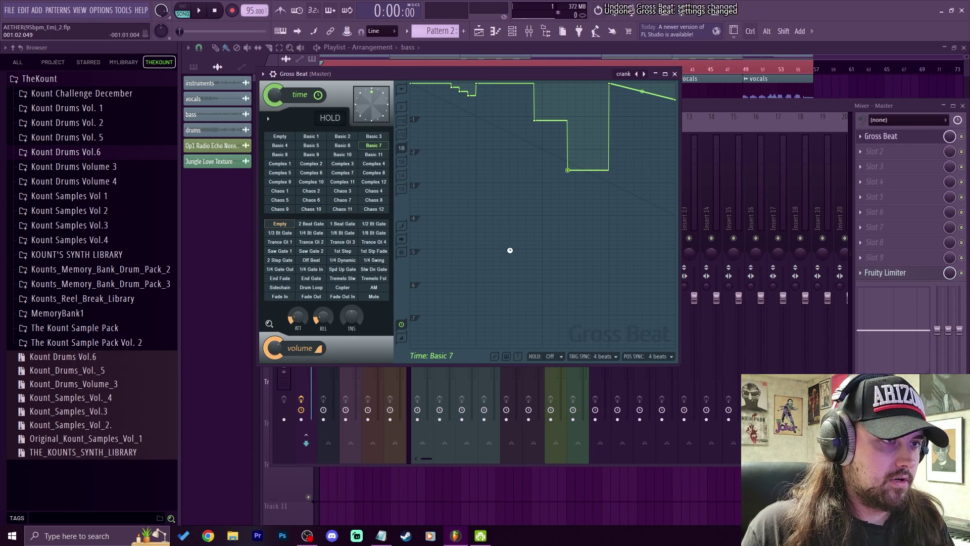
{"action": "right_click", "coordinate": [675, 99]}
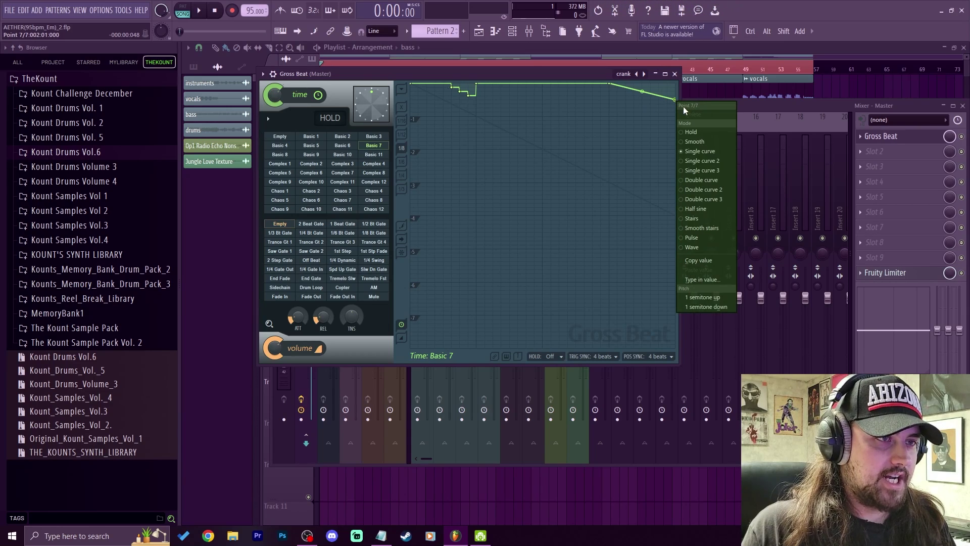
{"action": "left_click", "coordinate": [649, 121]}
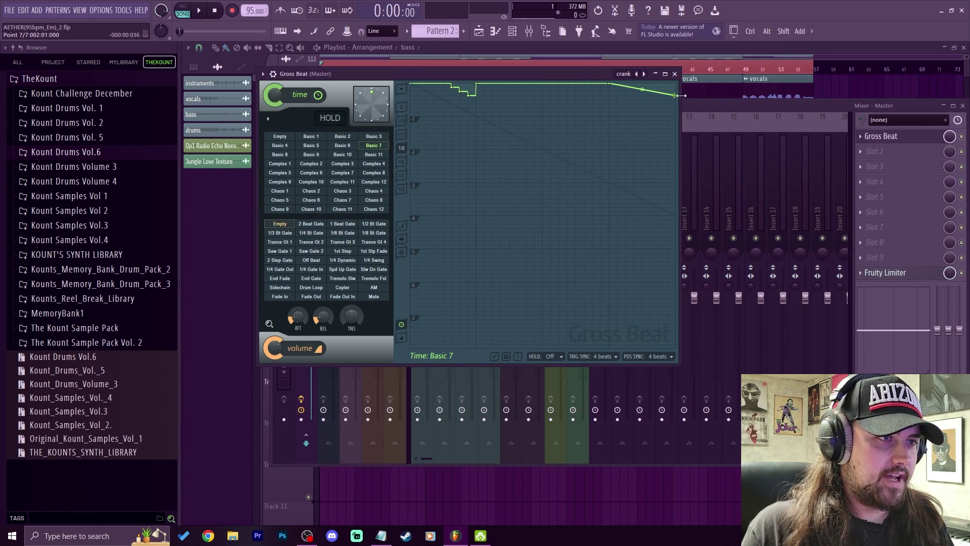
{"action": "key", "text": "space"}
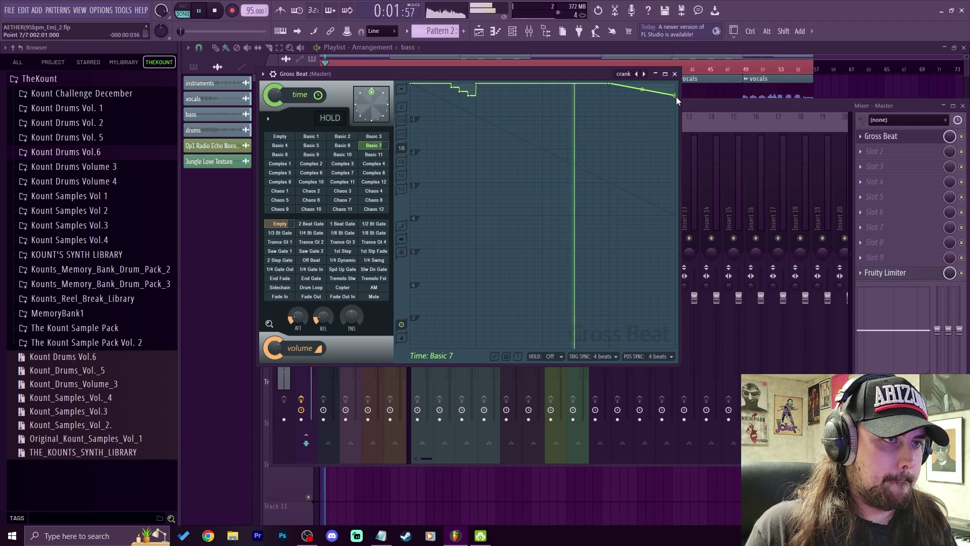
{"action": "key", "text": "space"}
{"action": "left_click_drag", "start_coordinate": [676, 96], "coordinate": [684, 88]}
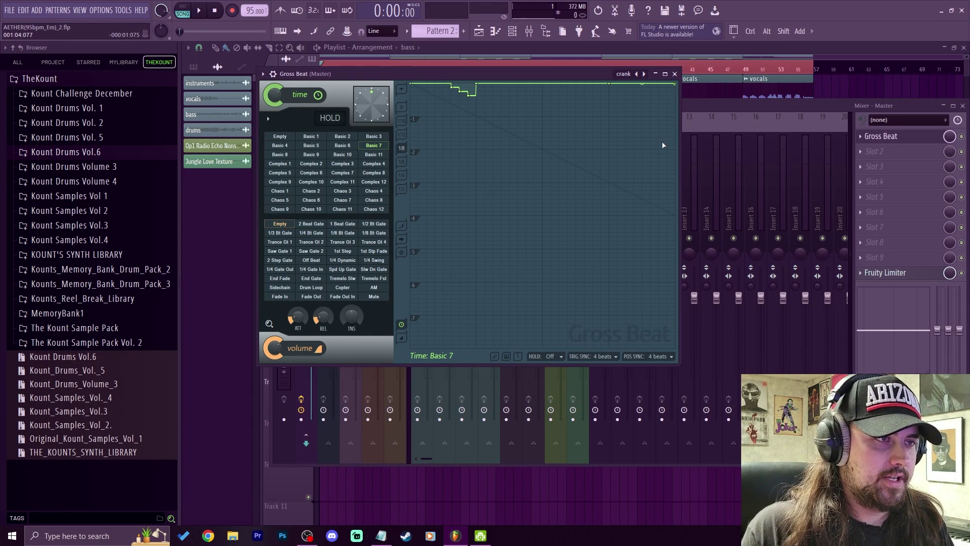
{"action": "key", "text": "space"}
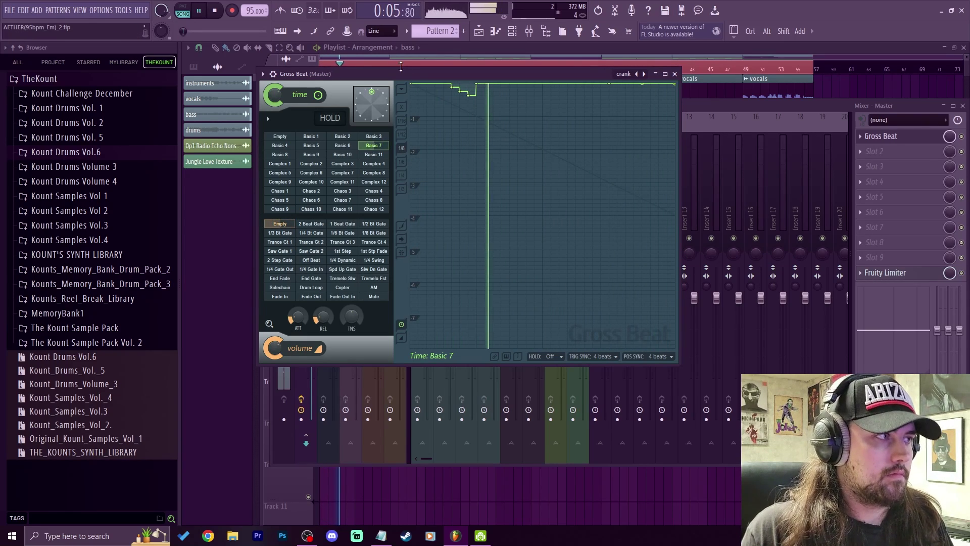
{"action": "key", "text": "space"}
Draw a stepped dip partway through the time envelope, removing an extra point, and audition it.
{"action": "left_click_drag", "start_coordinate": [543, 83], "coordinate": [543, 149]}
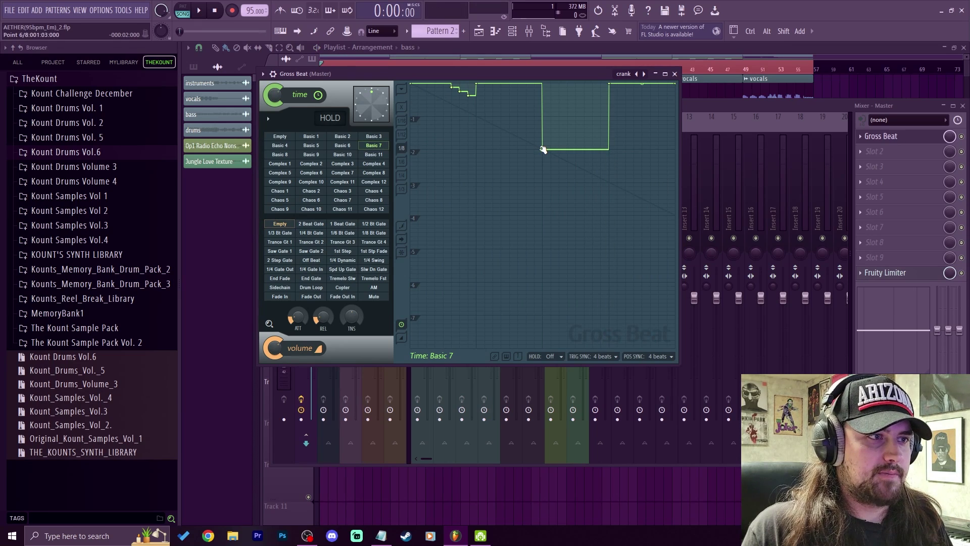
{"action": "left_click", "coordinate": [494, 183]}
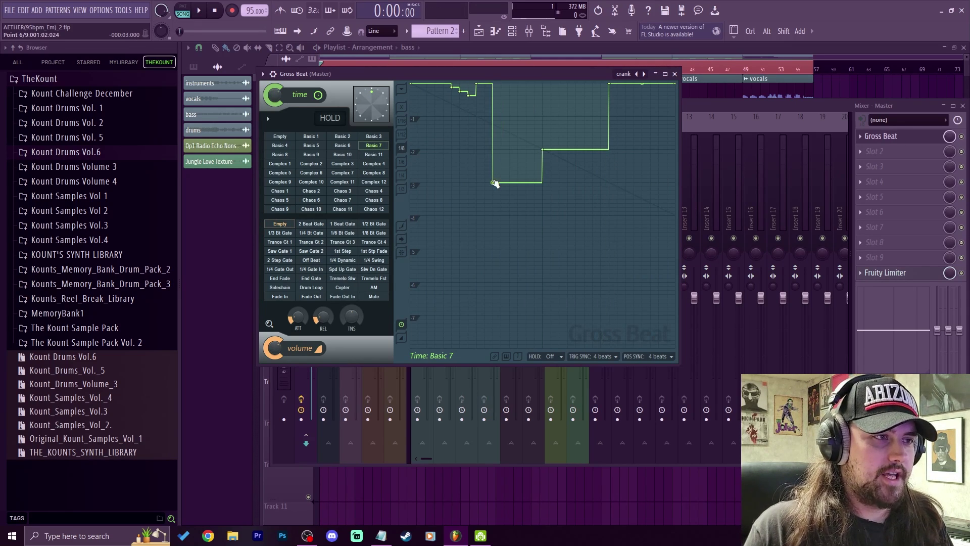
{"action": "left_click_drag", "start_coordinate": [498, 183], "coordinate": [513, 184]}
{"action": "right_click", "coordinate": [513, 184]}
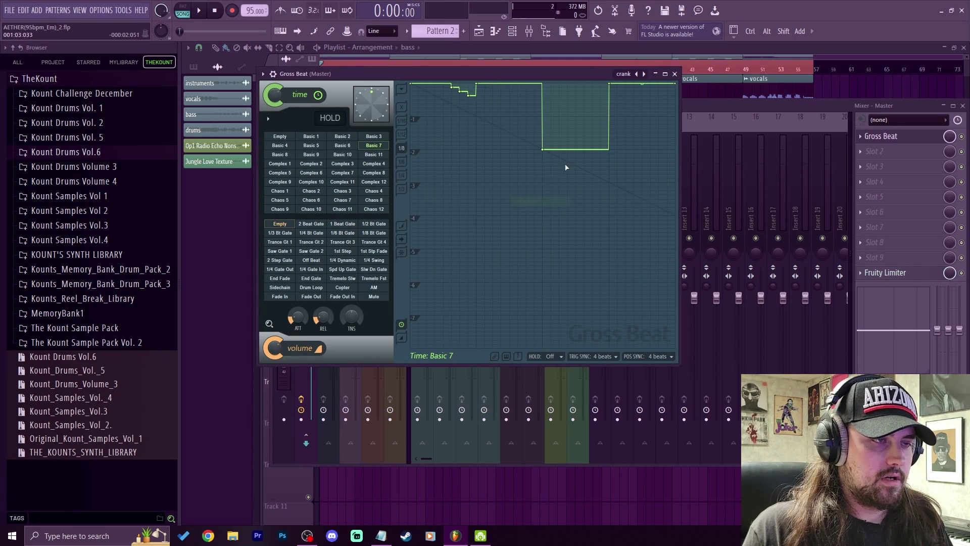
{"action": "key", "text": "space"}
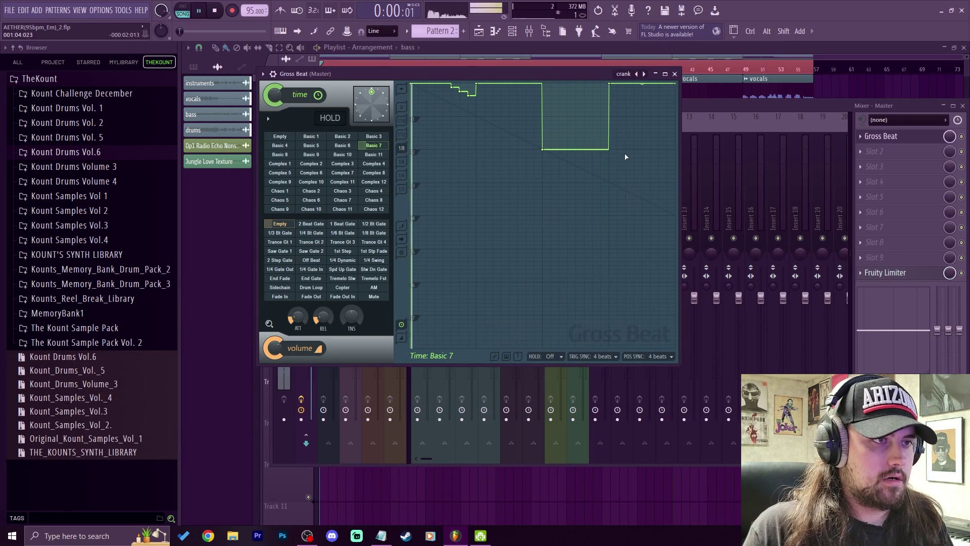
Reset the time pattern to Empty, add a midpoint, and lower then partly raise the end point.
{"action": "key", "text": "space"}
{"action": "left_click", "coordinate": [280, 136]}
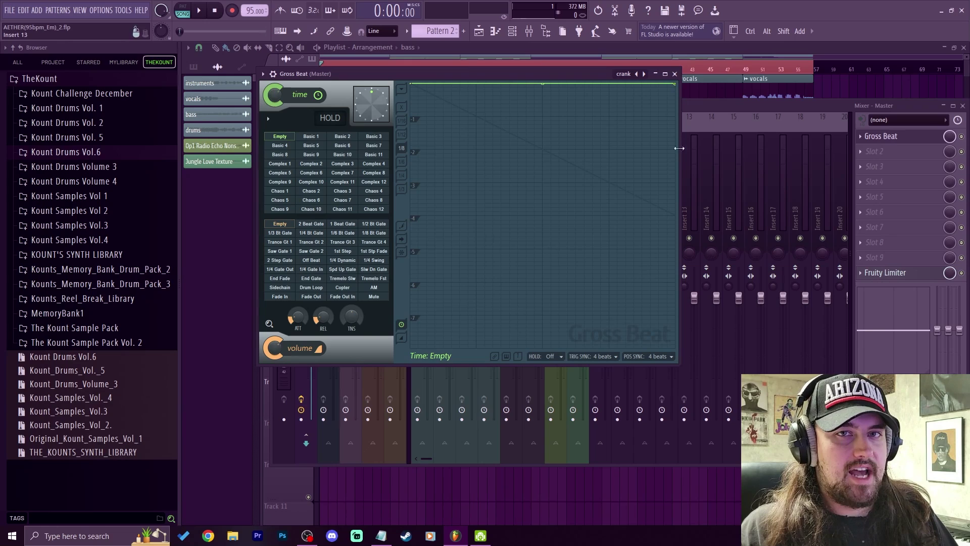
{"action": "left_click", "coordinate": [543, 116]}
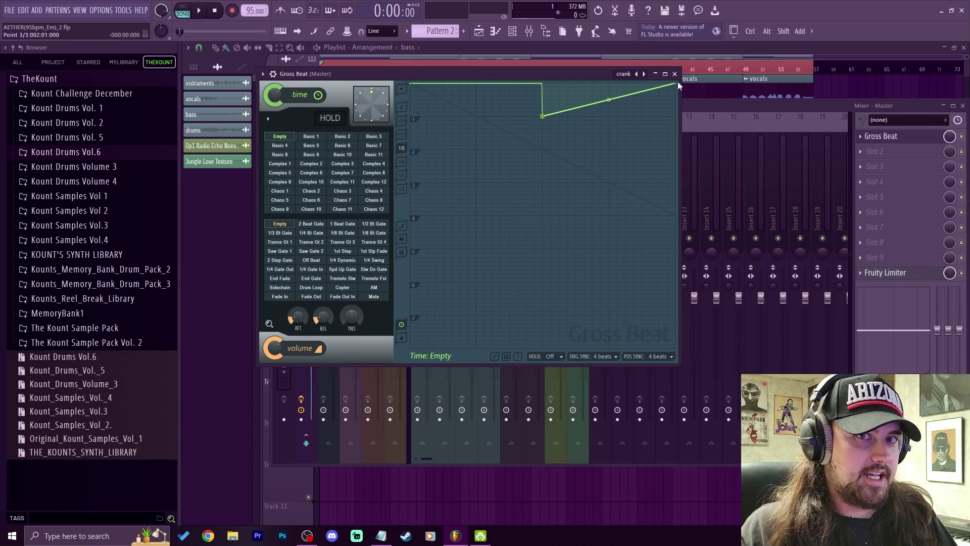
{"action": "key", "text": "space"}
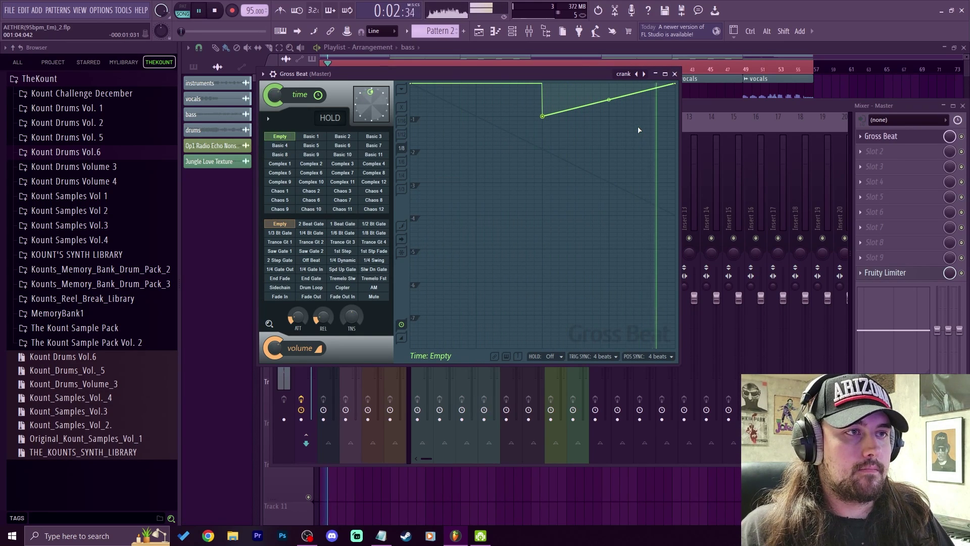
{"action": "key", "text": "space"}
{"action": "left_click_drag", "start_coordinate": [675, 83], "coordinate": [675, 150]}
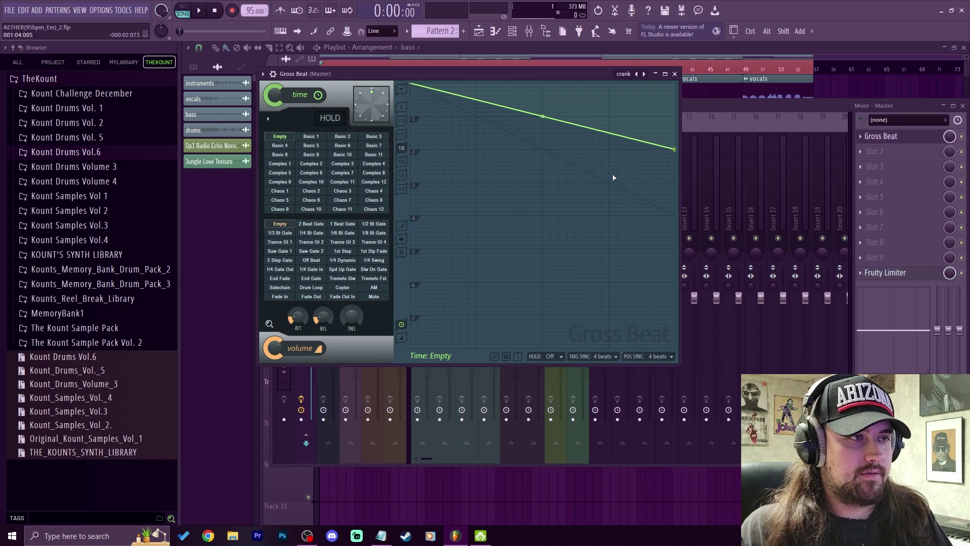
{"action": "key", "text": "space"}
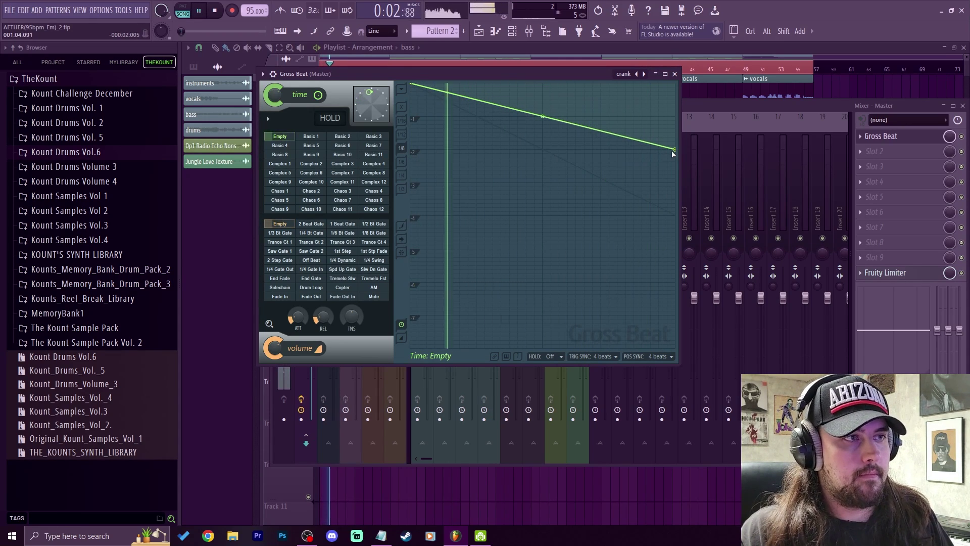
{"action": "left_click_drag", "start_coordinate": [678, 150], "coordinate": [698, 119]}
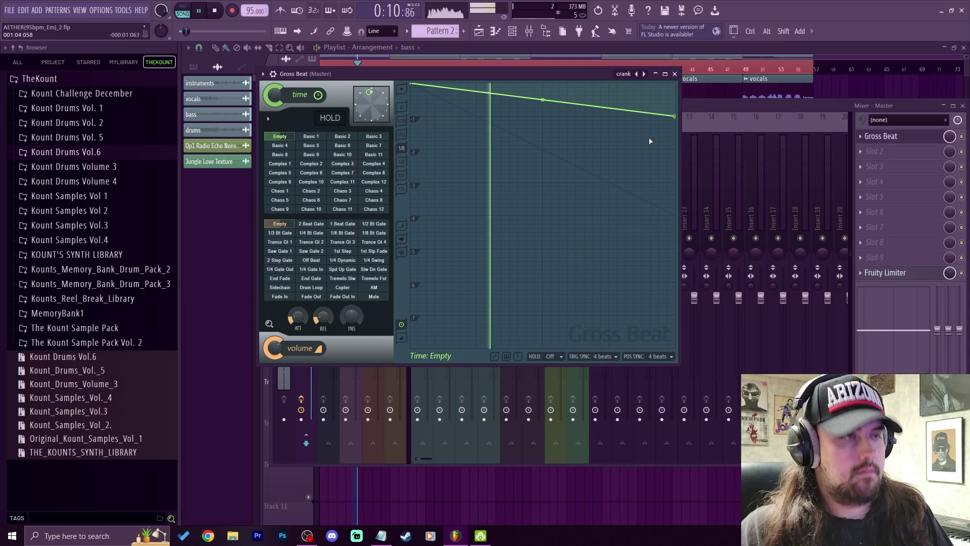
{"action": "key", "text": "space"}
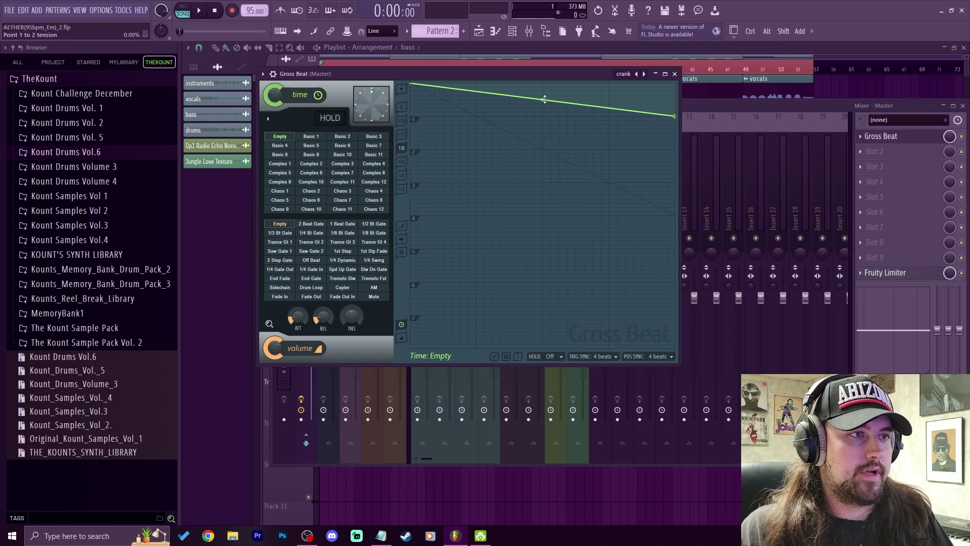
Curve the envelope segment with 40% tension so it drops early, then audition.
{"action": "mouse_move", "coordinate": [544, 99]}
{"action": "left_mouse_down"}
{"action": "mouse_move", "coordinate": [544, 117]}
{"action": "mouse_move", "coordinate": [542, 86]}
{"action": "left_mouse_up"}
{"action": "key", "text": "space"}
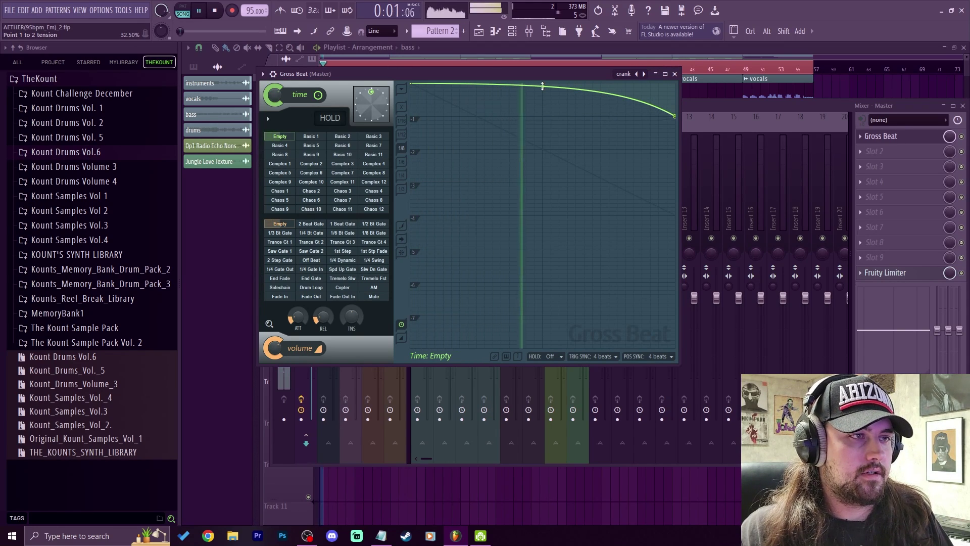
{"action": "key", "text": "space"}
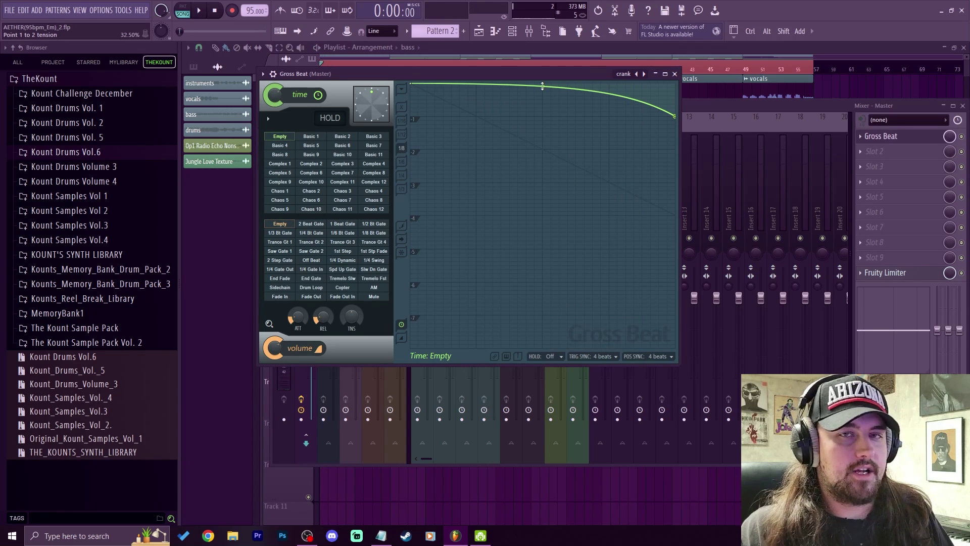
{"action": "left_click_drag", "start_coordinate": [542, 86], "coordinate": [543, 113]}
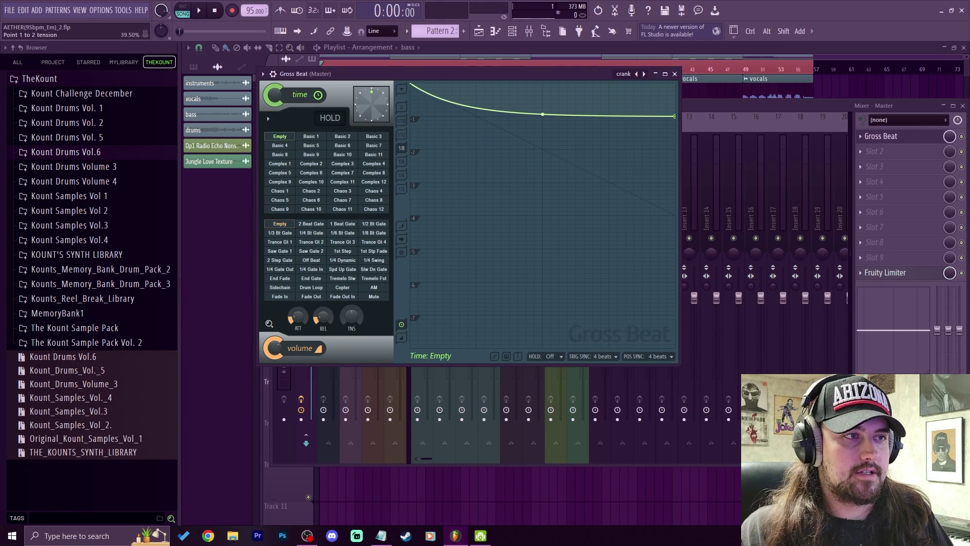
{"action": "key", "text": "space"}
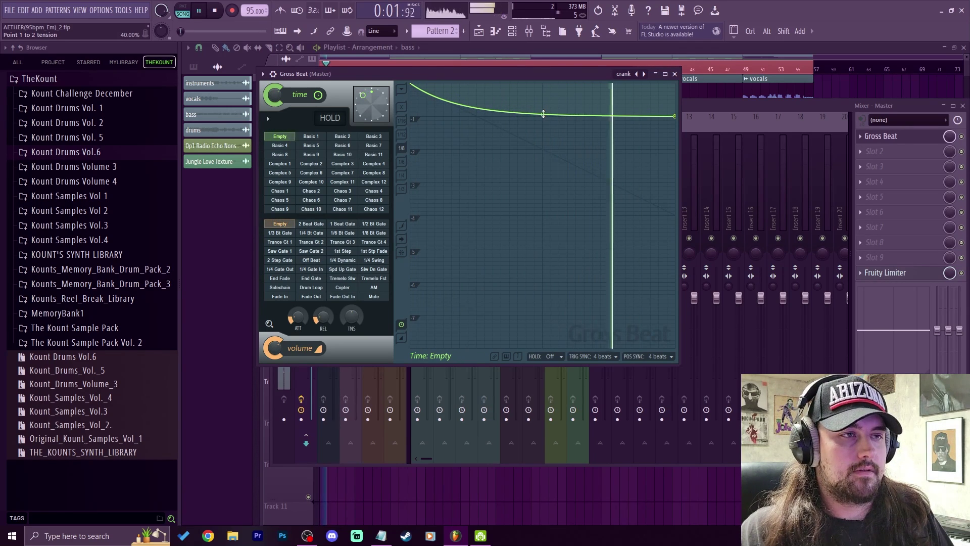
Audition time presets from Basic 6 through Complex 11 to Complex 12 during playback.
{"action": "key", "text": "space"}
{"action": "left_click", "coordinate": [343, 145]}
{"action": "left_click", "coordinate": [360, 154]}
{"action": "left_click", "coordinate": [343, 172]}
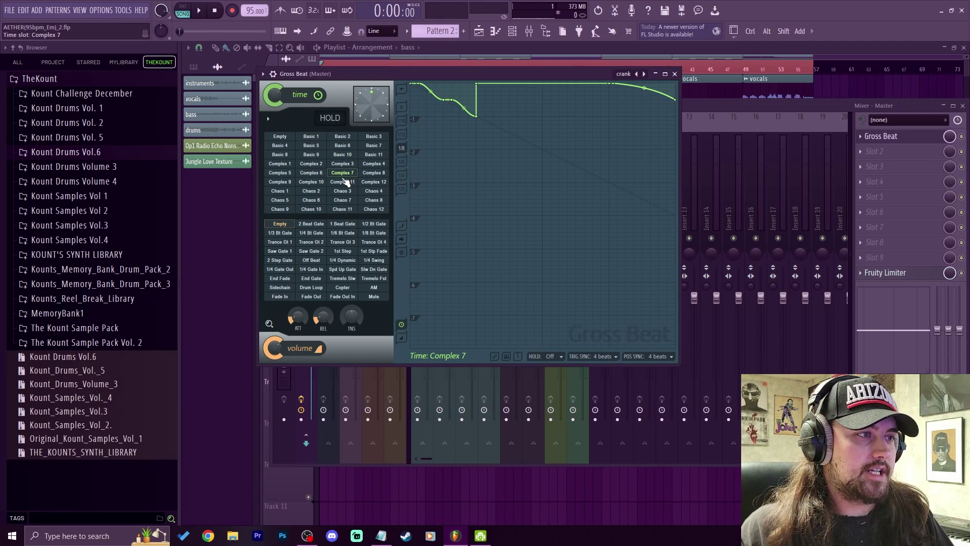
{"action": "left_click", "coordinate": [312, 181]}
{"action": "left_click", "coordinate": [341, 183]}
{"action": "left_click", "coordinate": [373, 182]}
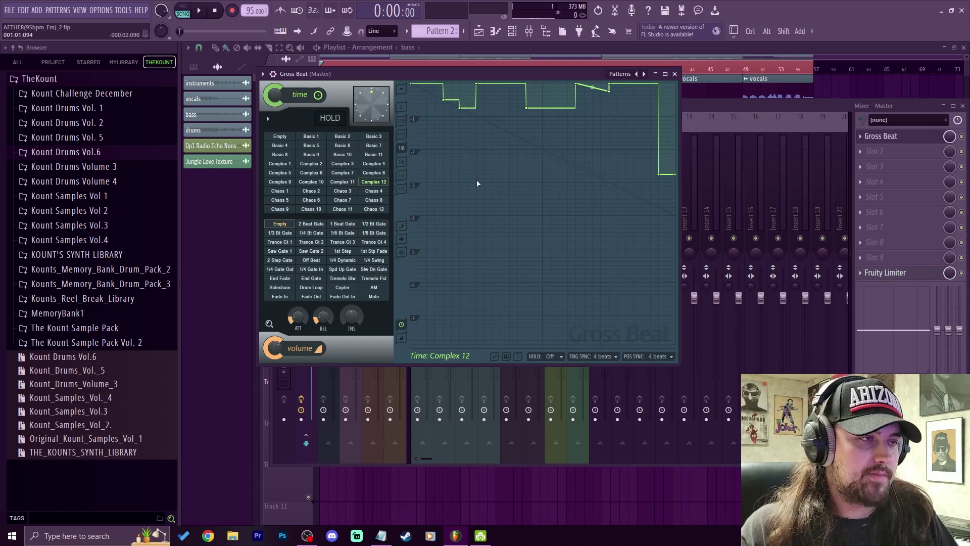
{"action": "key", "text": "space"}
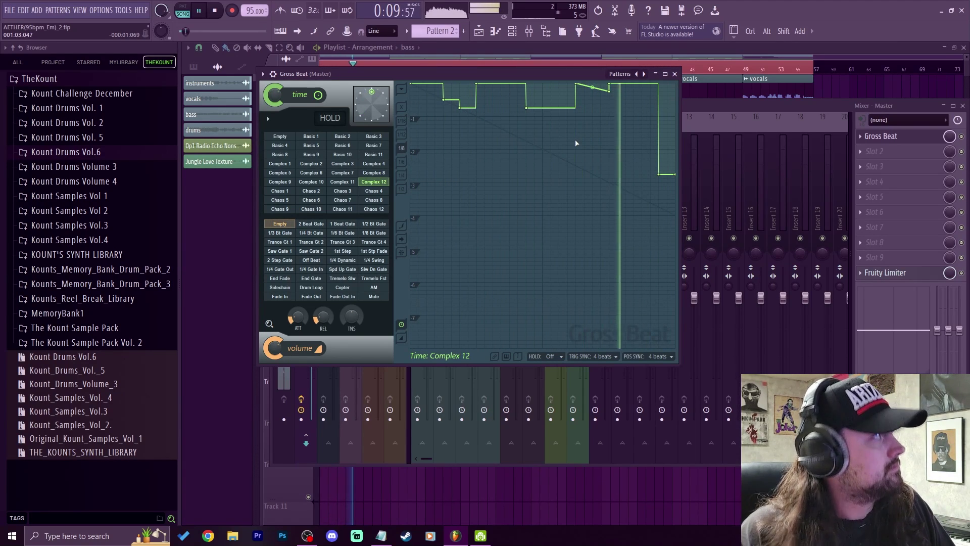
{"action": "key", "text": "space"}
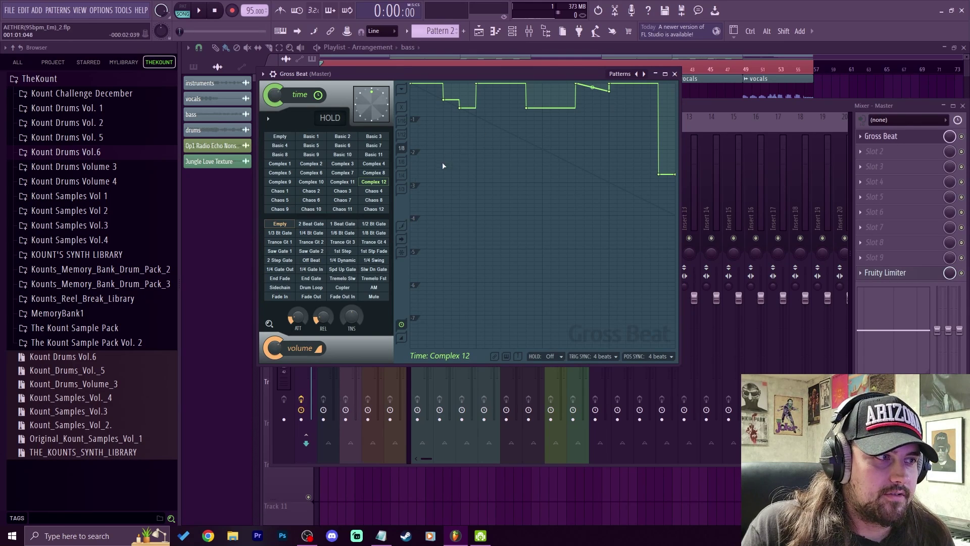
Try the 1/6 Bt Gate volume pattern, clear it to Empty, load Basic 1 time, and show the presets list.
{"action": "left_click", "coordinate": [342, 232]}
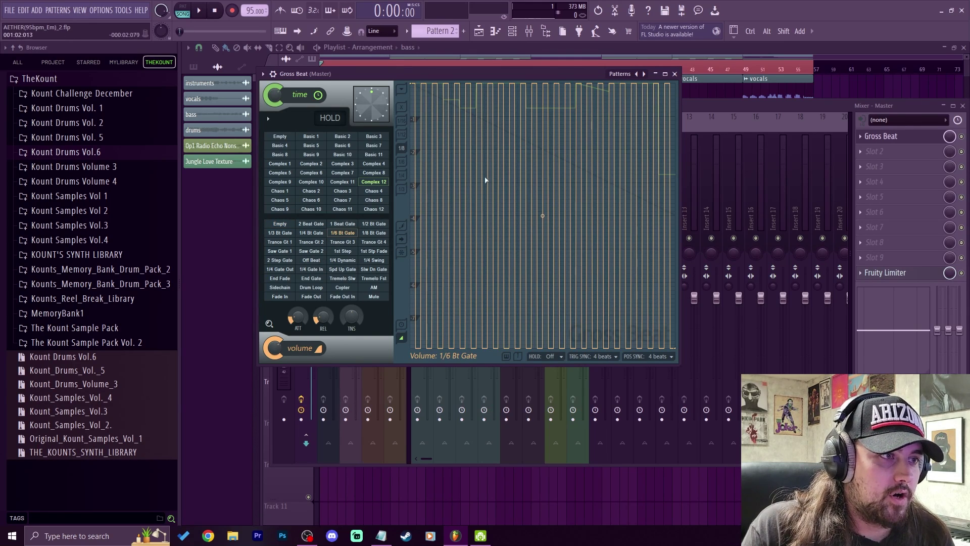
{"action": "left_click", "coordinate": [280, 224]}
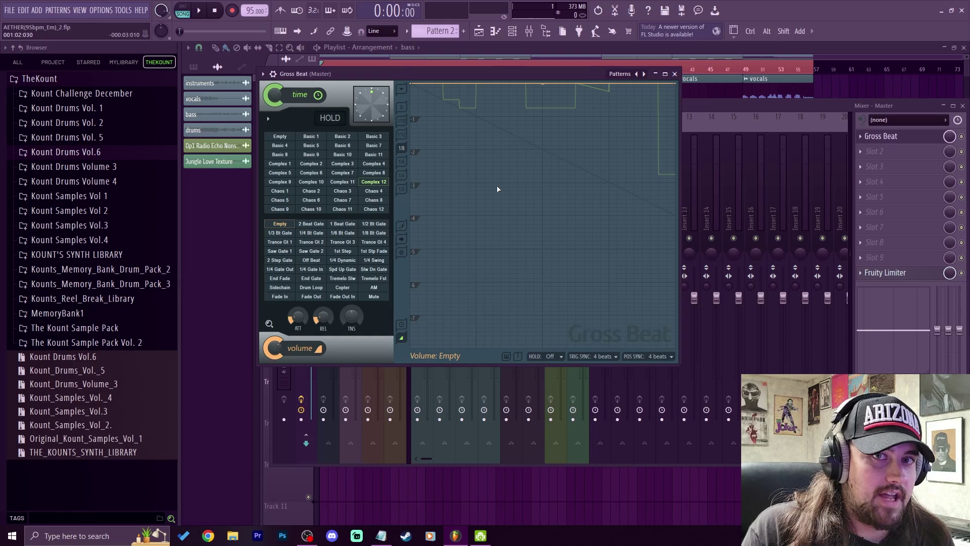
{"action": "left_click", "coordinate": [310, 136]}
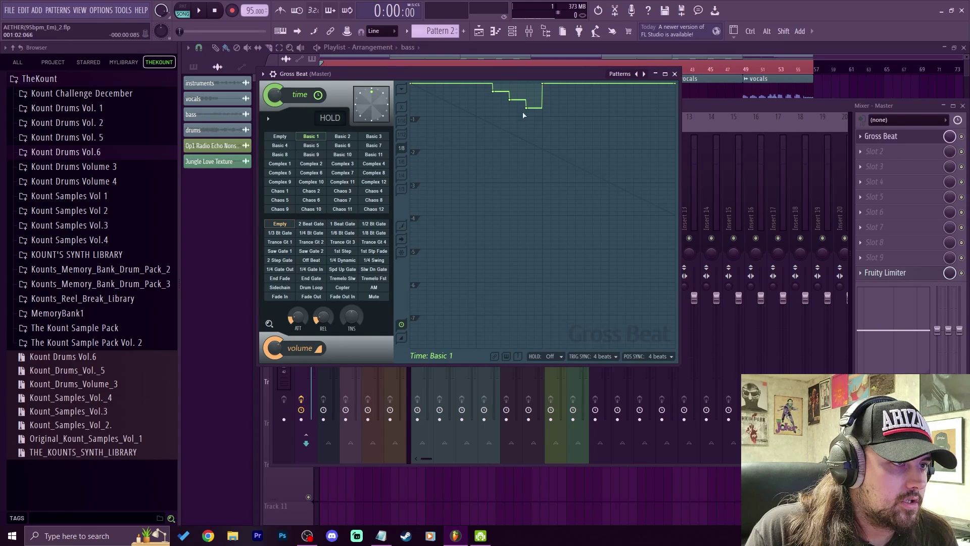
{"action": "left_click", "coordinate": [620, 74]}
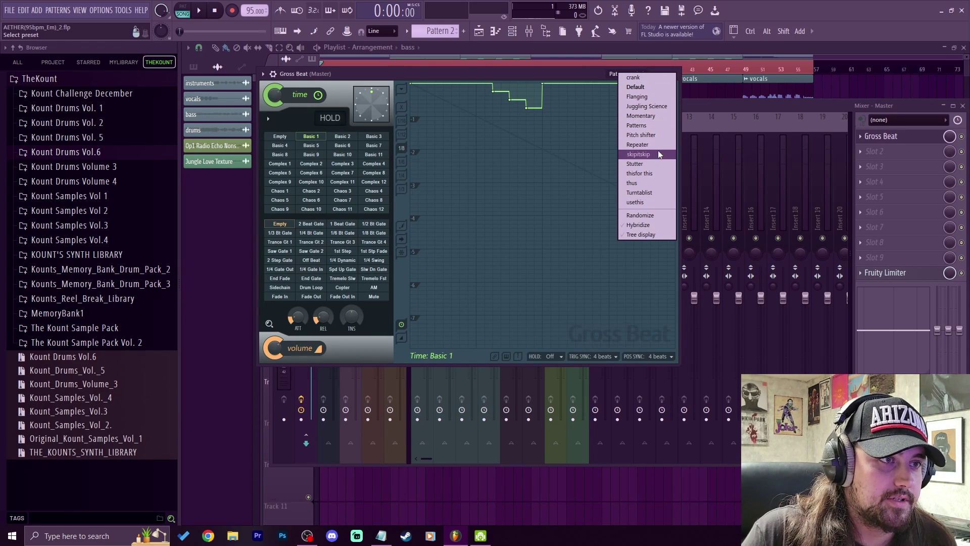
Load the Momentary preset bank with Slow Tripplet time, briefly test Empty, then restore Slow Tripplet.
{"action": "left_click", "coordinate": [641, 116]}
{"action": "left_click", "coordinate": [319, 209]}
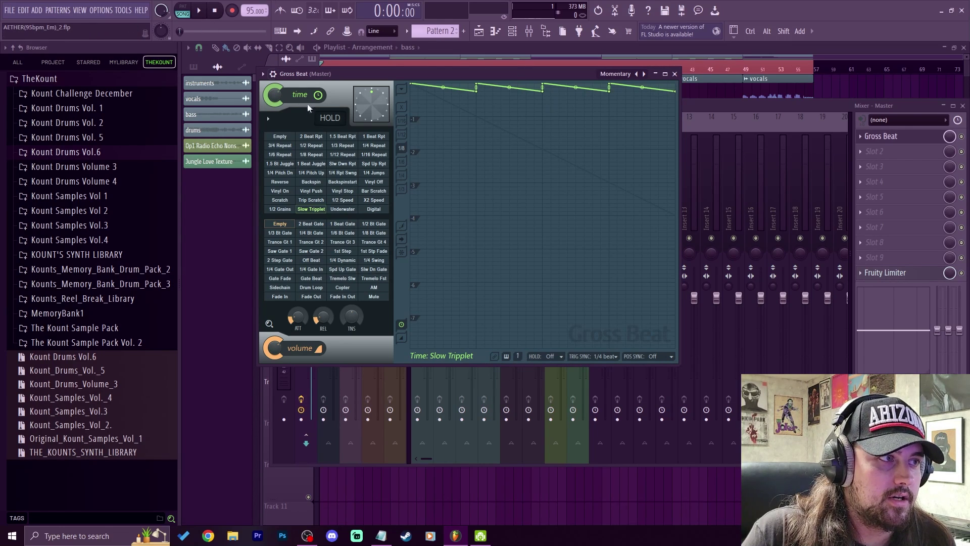
{"action": "key", "text": "space"}
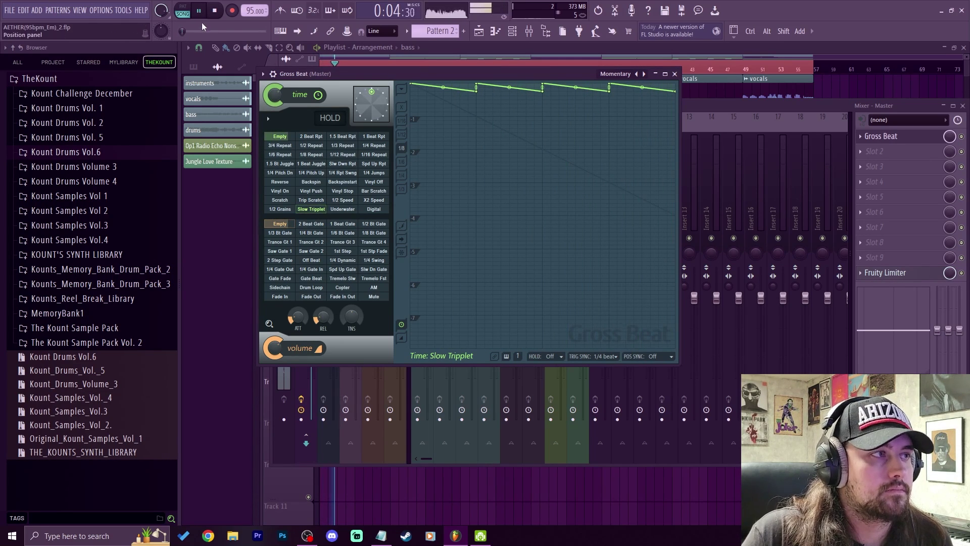
{"action": "left_click", "coordinate": [221, 10]}
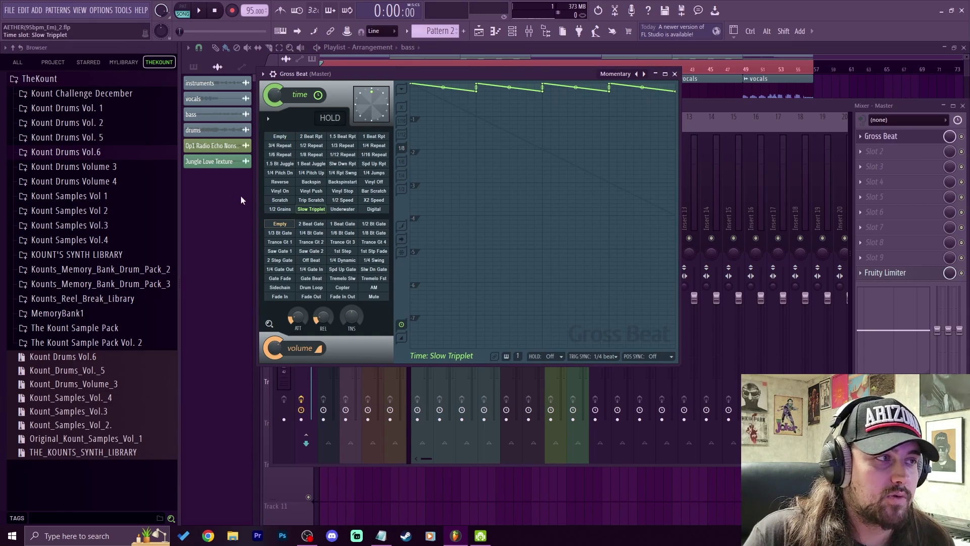
{"action": "left_click", "coordinate": [283, 137]}
{"action": "left_click_drag", "start_coordinate": [542, 83], "coordinate": [552, 104]}
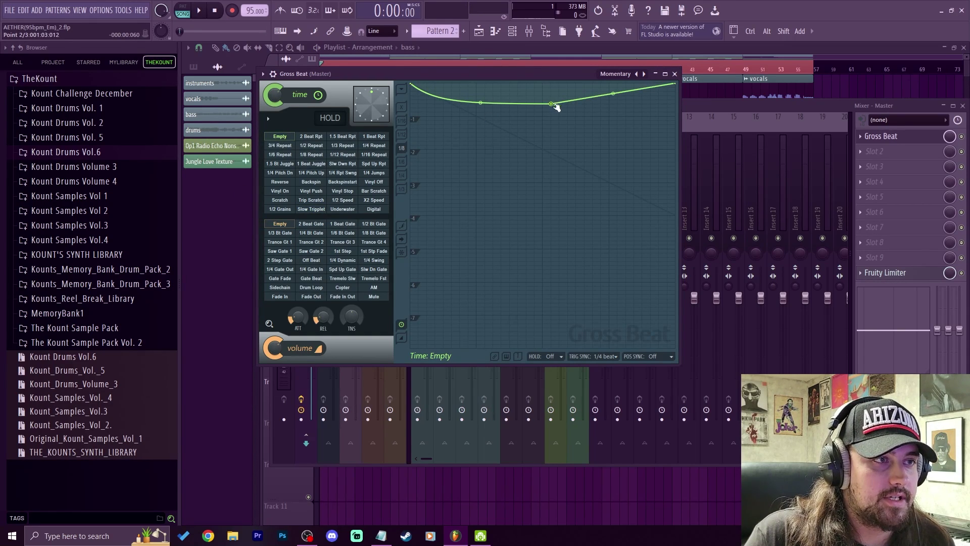
{"action": "left_click", "coordinate": [323, 209]}
{"action": "key", "text": "space"}
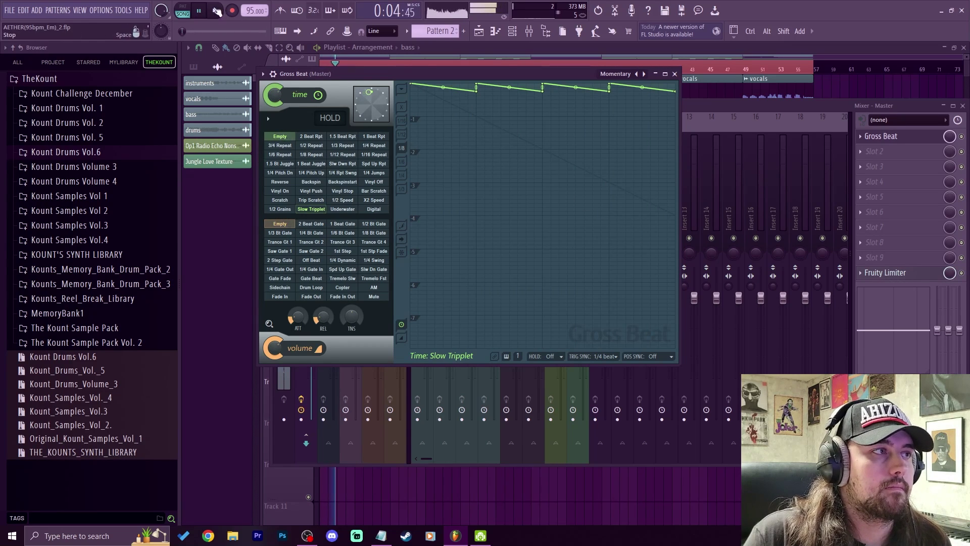
{"action": "key", "text": "space"}
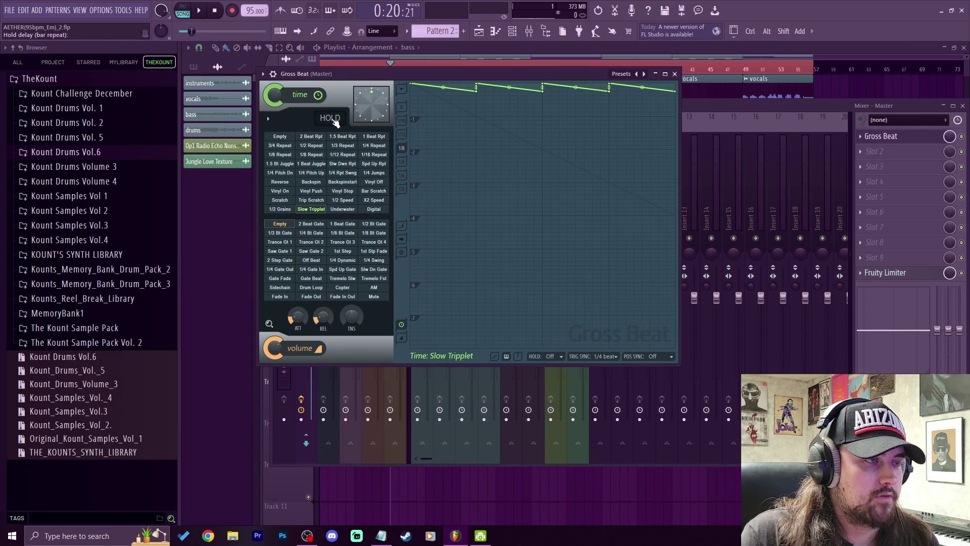
{"action": "left_click", "coordinate": [203, 11]}
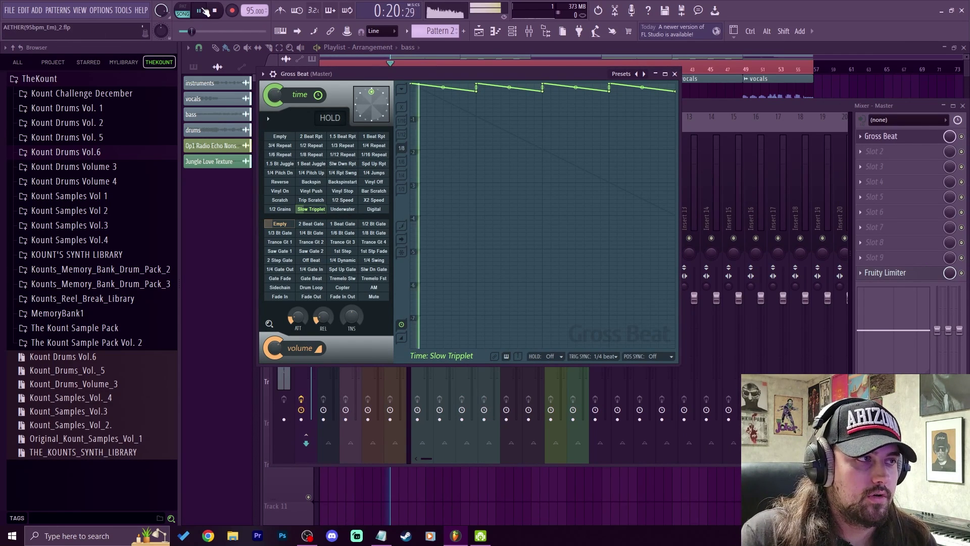
{"action": "left_click", "coordinate": [338, 122]}
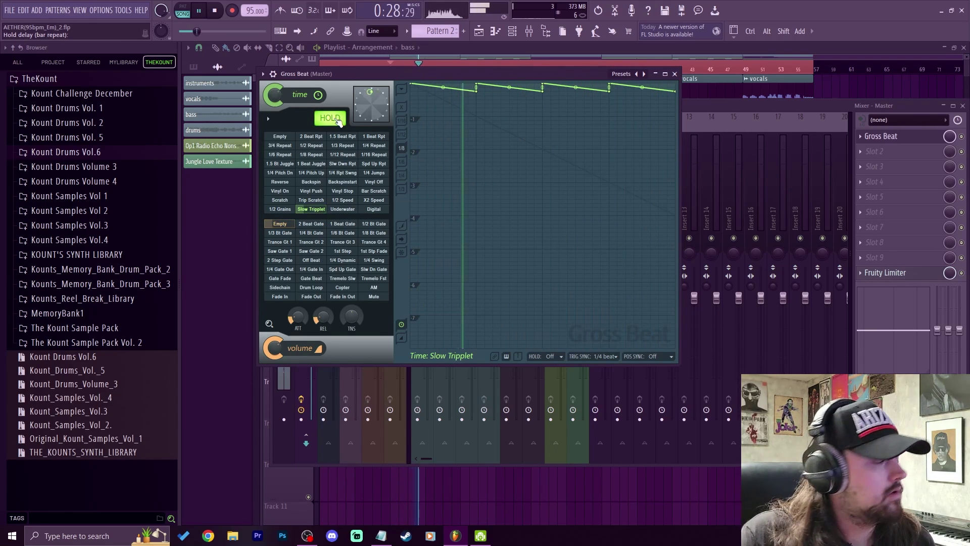
{"action": "left_click", "coordinate": [337, 119]}
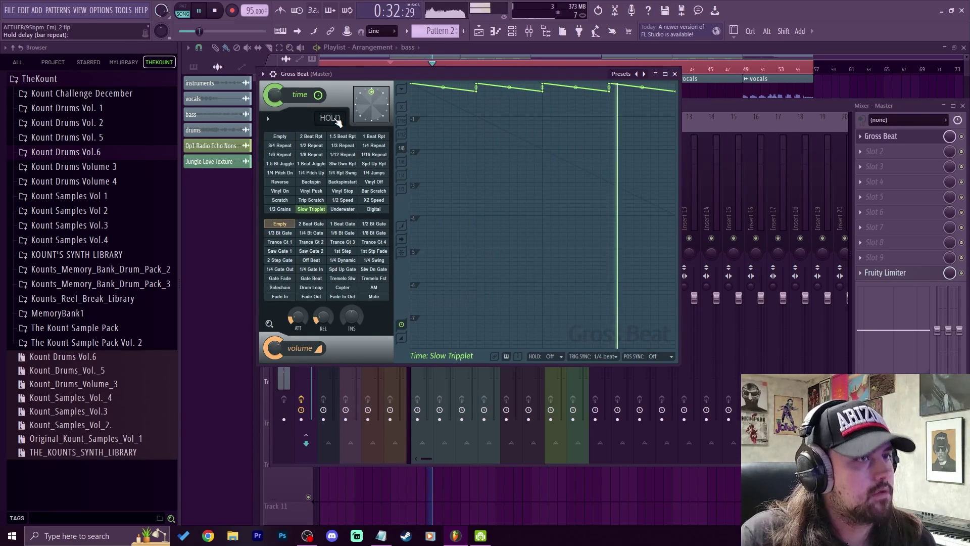
{"action": "left_click", "coordinate": [339, 120]}
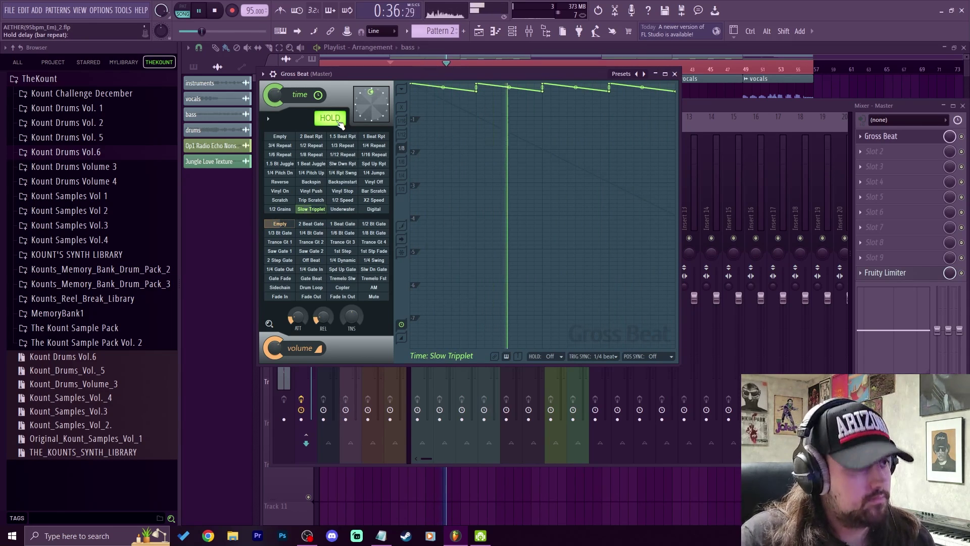
{"action": "left_click", "coordinate": [338, 119]}
{"action": "left_click", "coordinate": [214, 11]}
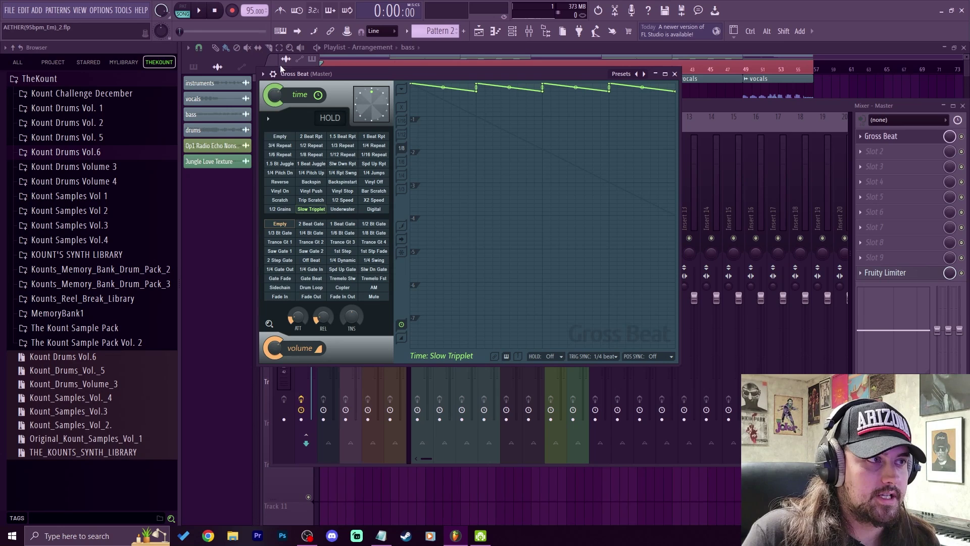
Play the song, then apply the 1/4 Bt Gate volume pattern and listen to it.
{"action": "left_click", "coordinate": [200, 13]}
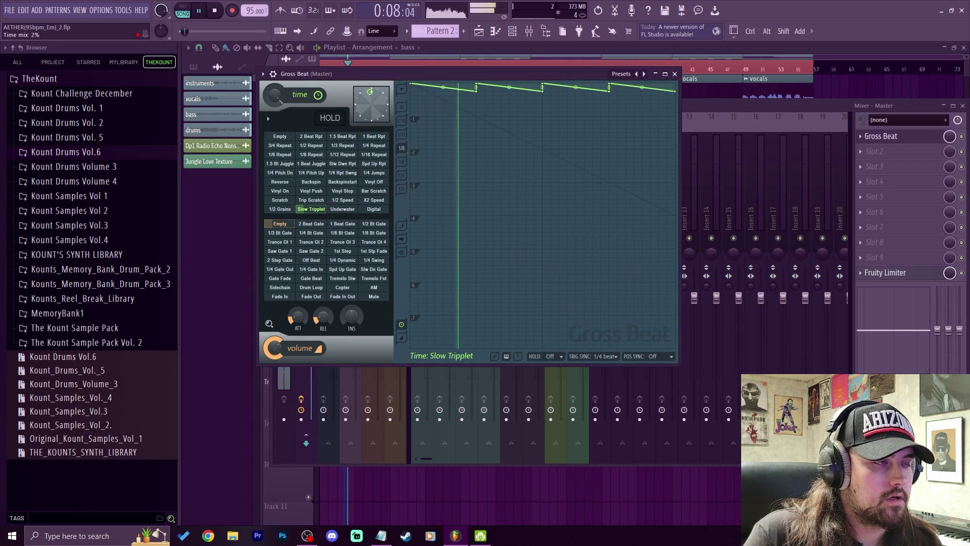
{"action": "left_click", "coordinate": [215, 9]}
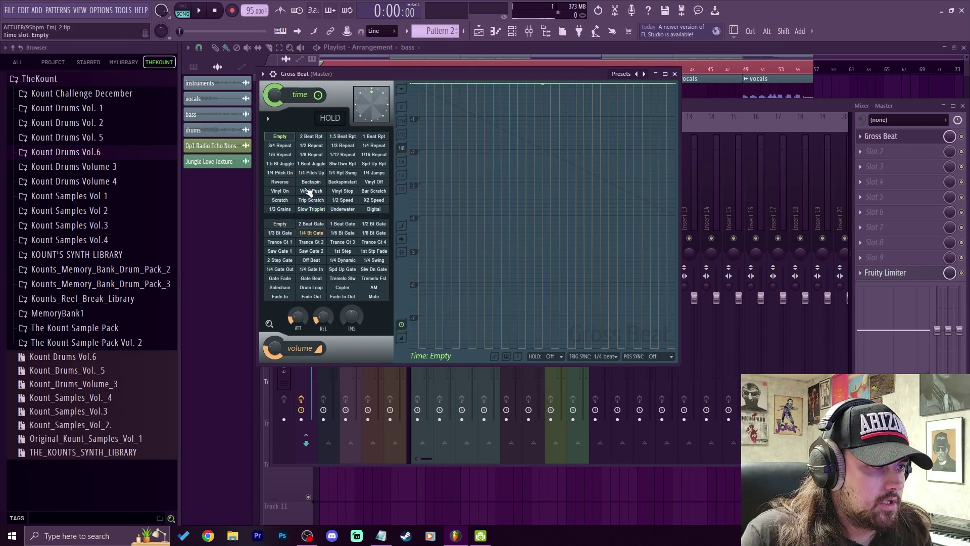
{"action": "left_click", "coordinate": [311, 233]}
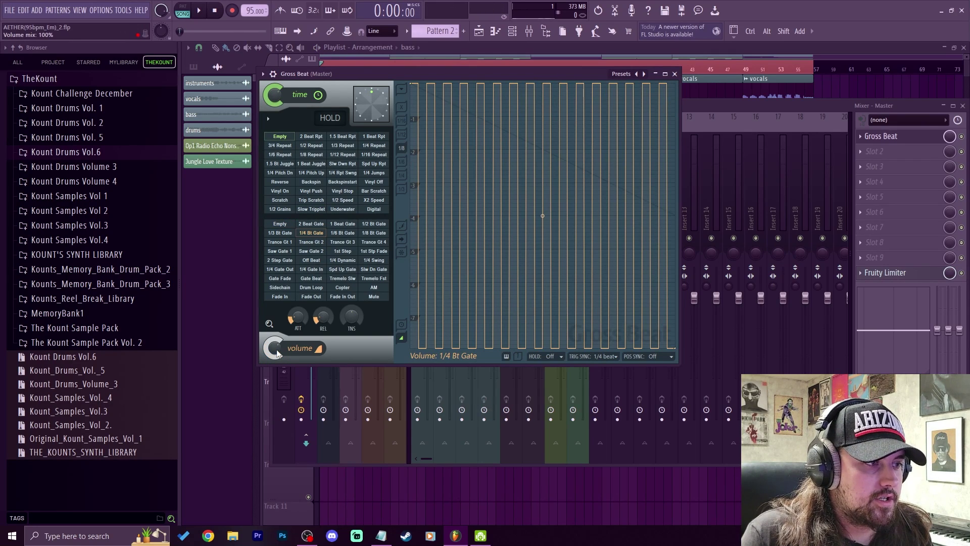
{"action": "key", "text": "space"}
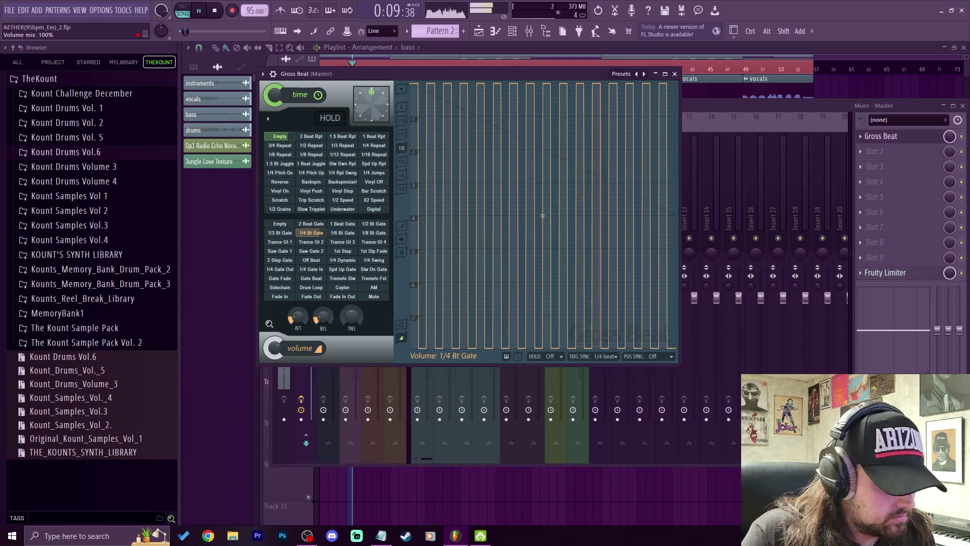
{"action": "key", "text": "space"}
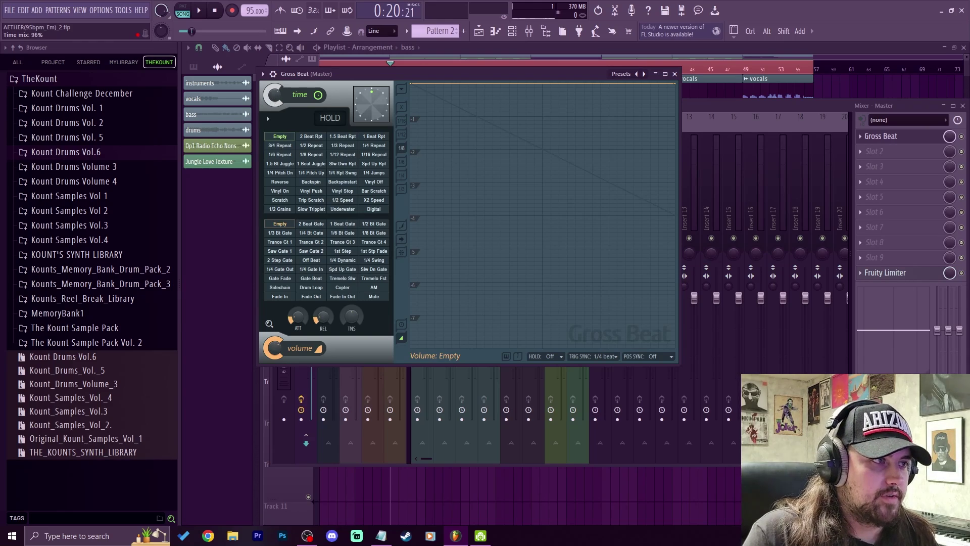
Lower Gross Beat's Time mix to 45% and shift the scratch offset, then audition.
{"action": "left_click_drag", "start_coordinate": [273, 95], "coordinate": [274, 116]}
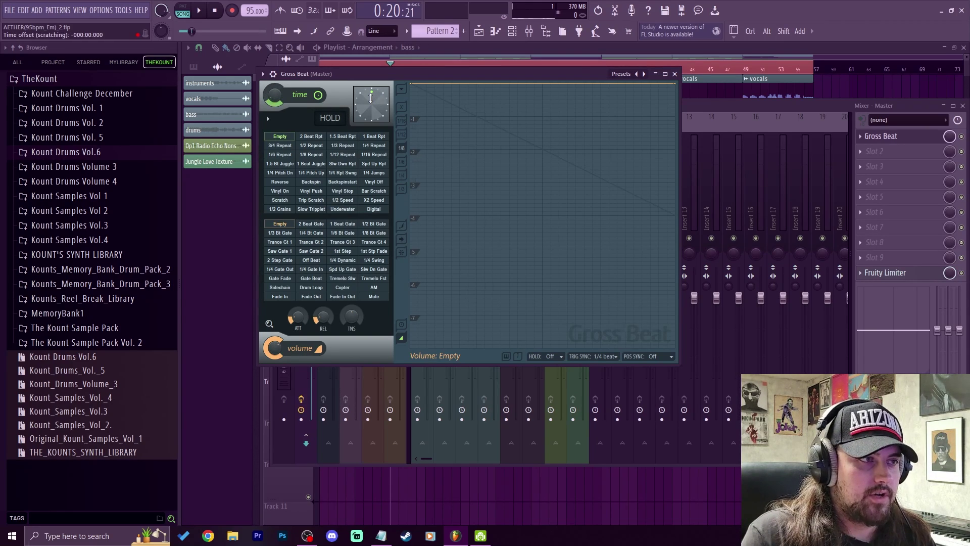
{"action": "left_click_drag", "start_coordinate": [372, 101], "coordinate": [372, 108]}
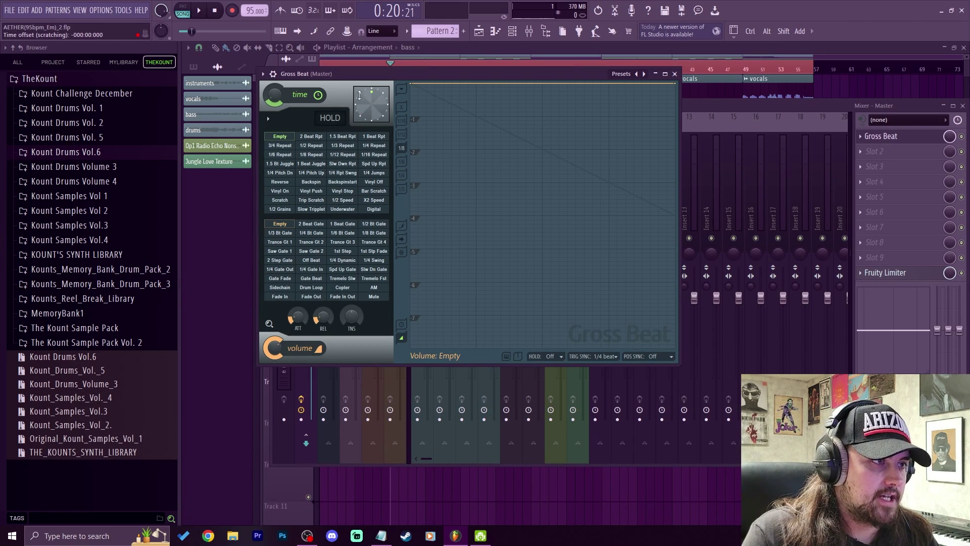
{"action": "key", "text": "space"}
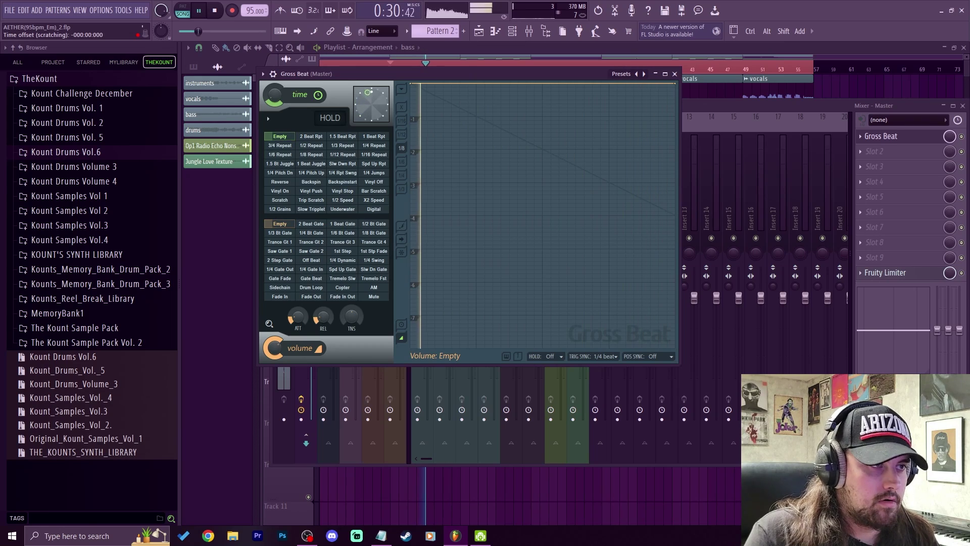
{"action": "key", "text": "space"}
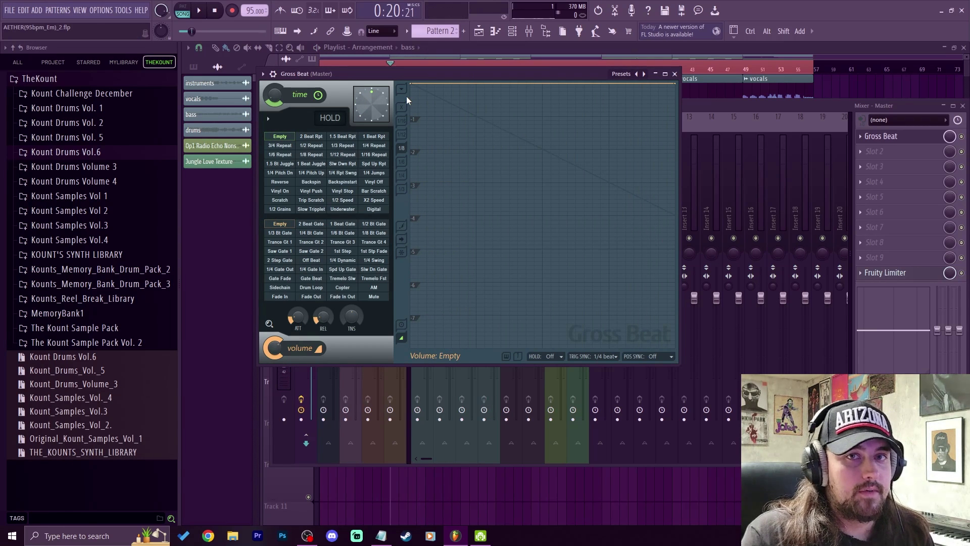
{"action": "right_click", "coordinate": [370, 99]}
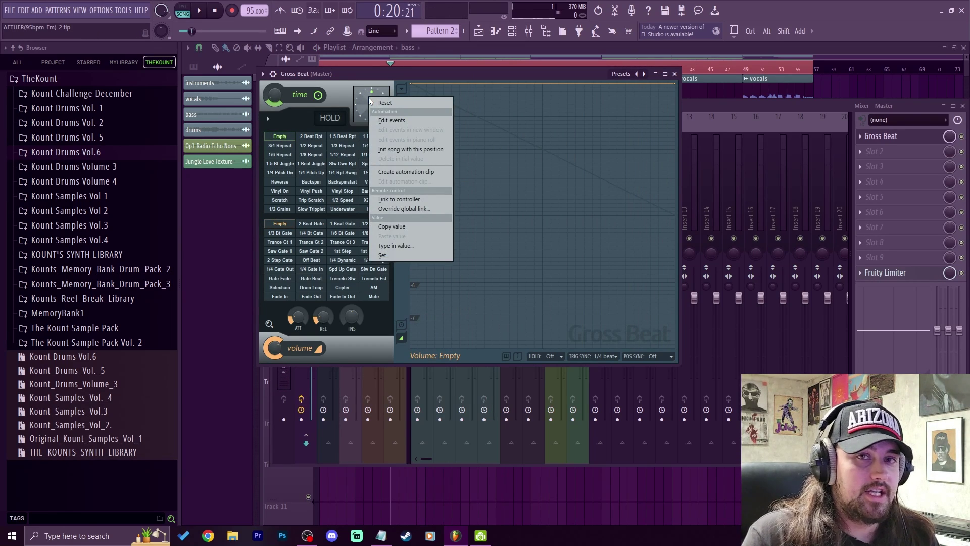
{"action": "left_click", "coordinate": [349, 90]}
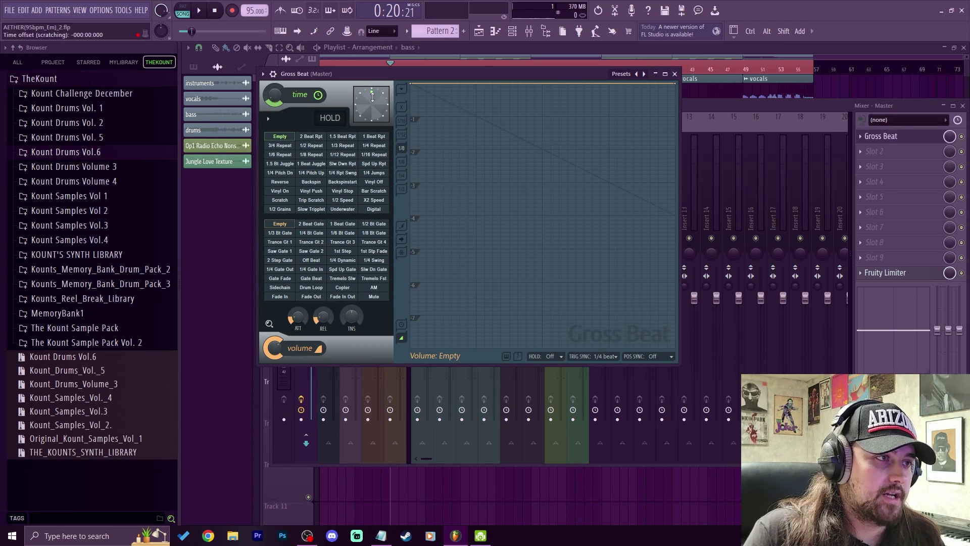
{"action": "right_click", "coordinate": [370, 98]}
{"action": "left_click", "coordinate": [408, 201]}
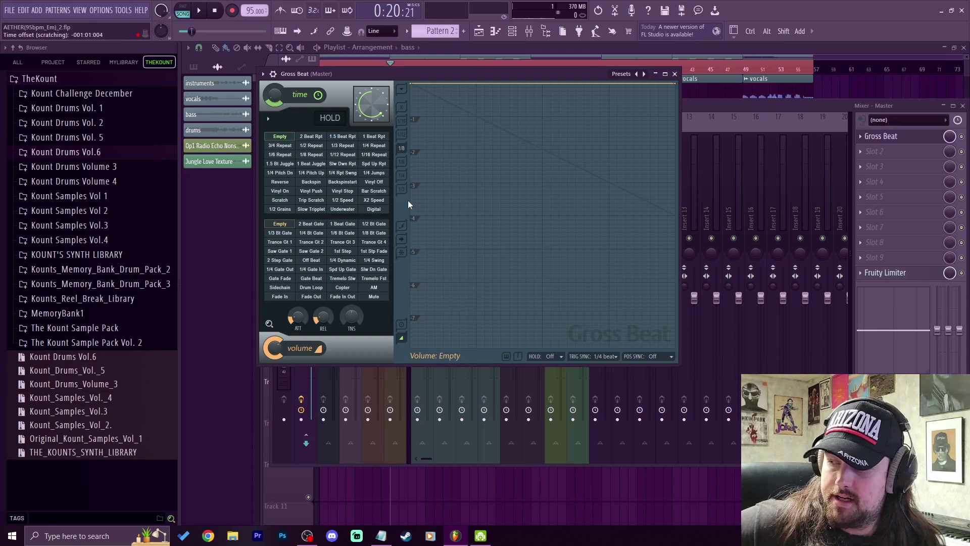
{"action": "key", "text": "space"}
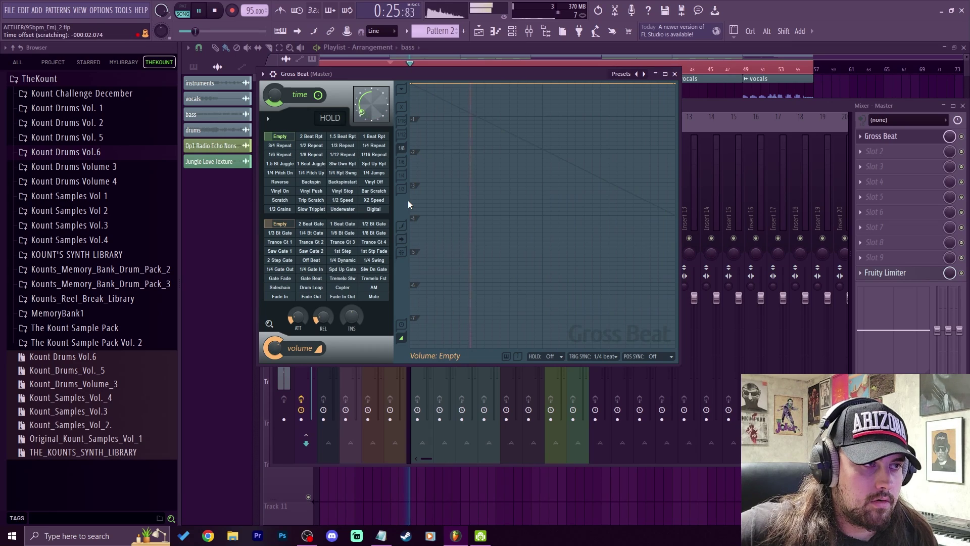
{"action": "key", "text": "space"}
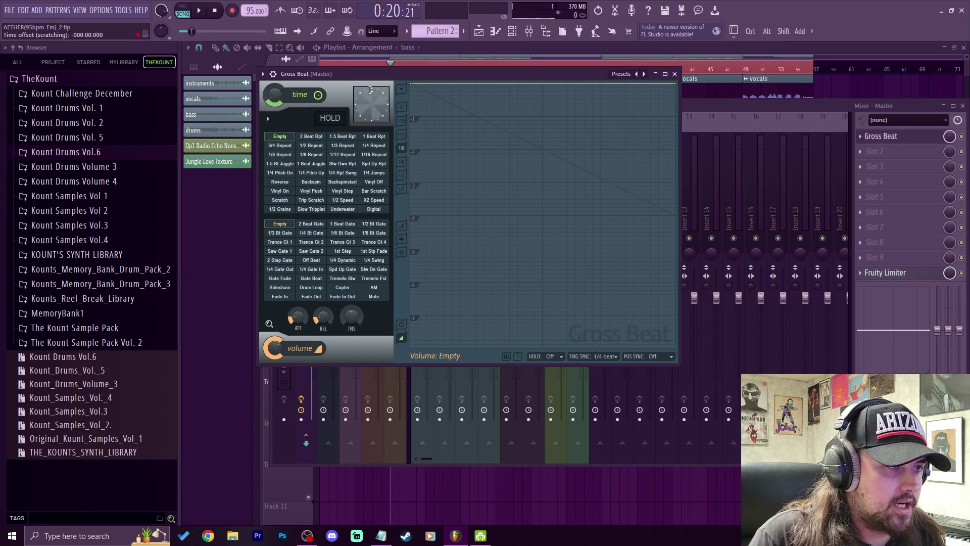
Select the first eight bars of the arrangement and bring up Gross Beat on the master.
{"action": "right_click", "coordinate": [370, 90]}
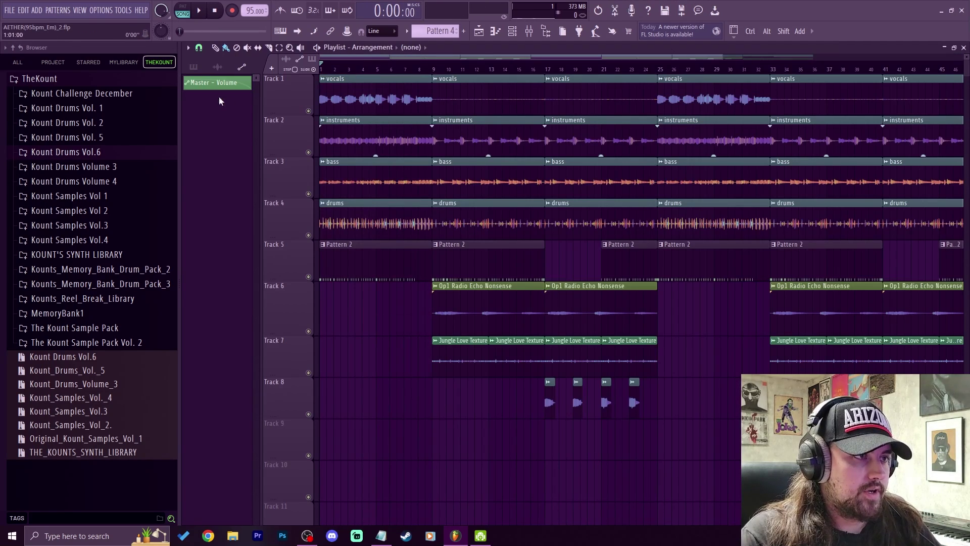
{"action": "left_click_drag", "start_coordinate": [433, 61], "coordinate": [328, 61]}
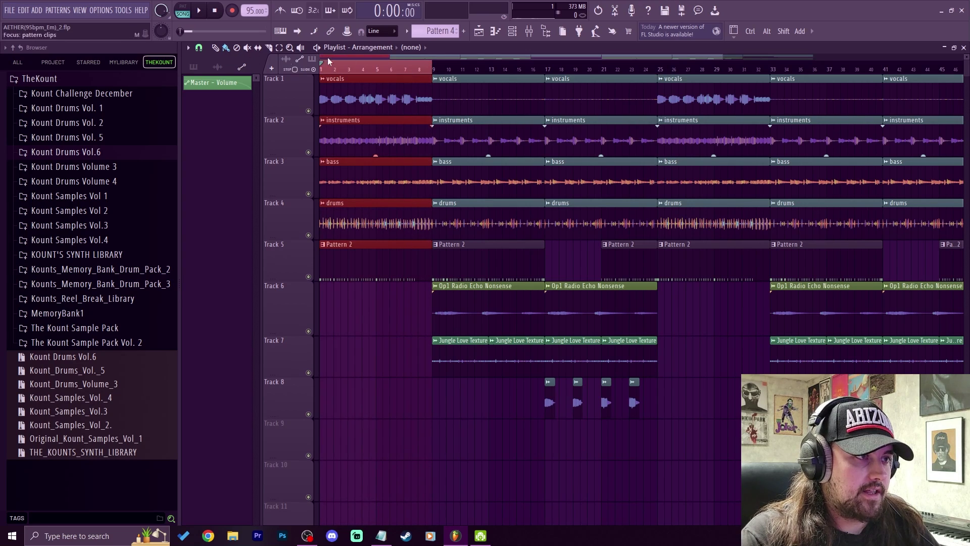
{"action": "left_click", "coordinate": [531, 36]}
{"action": "left_click", "coordinate": [881, 136]}
Create a Gross Beat volume-mix automation clip with a point, undo it, and return to the playlist.
{"action": "right_click", "coordinate": [277, 345]}
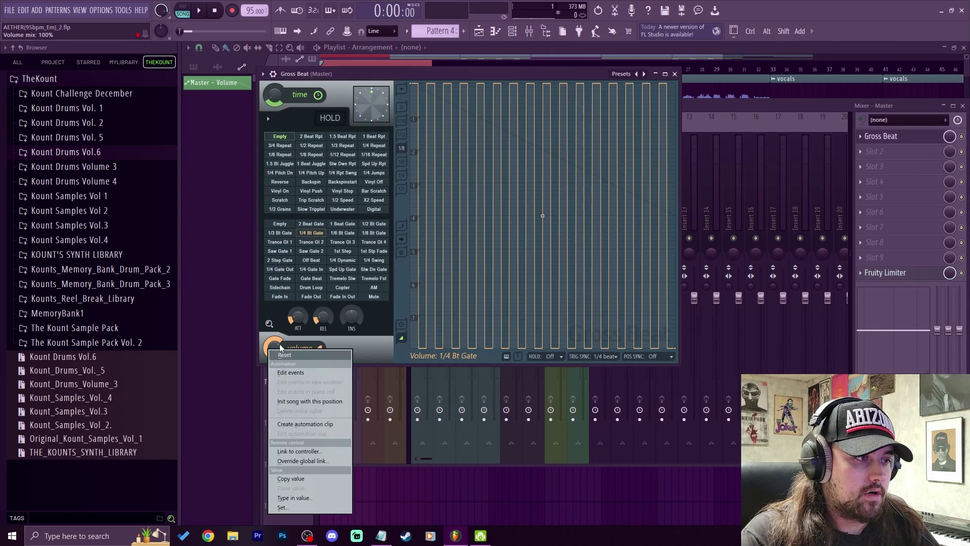
{"action": "left_click", "coordinate": [311, 419]}
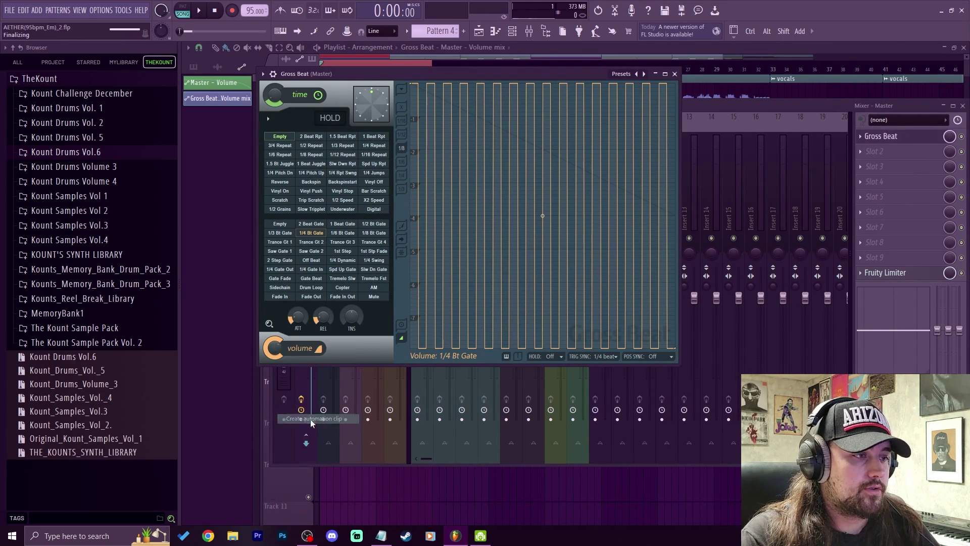
{"action": "scroll", "coordinate": [318, 165], "scroll_direction": "up", "scroll_amount": 4}
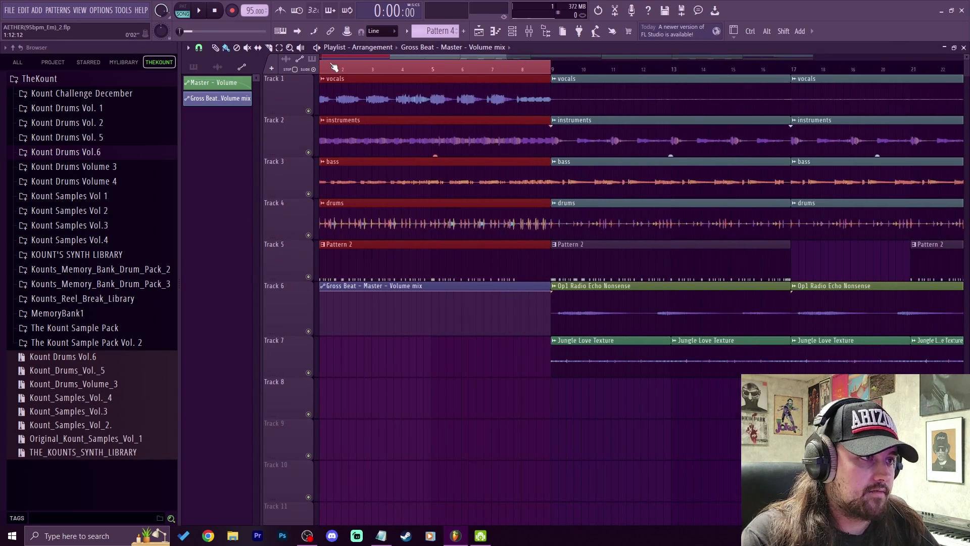
{"action": "left_click", "coordinate": [393, 308]}
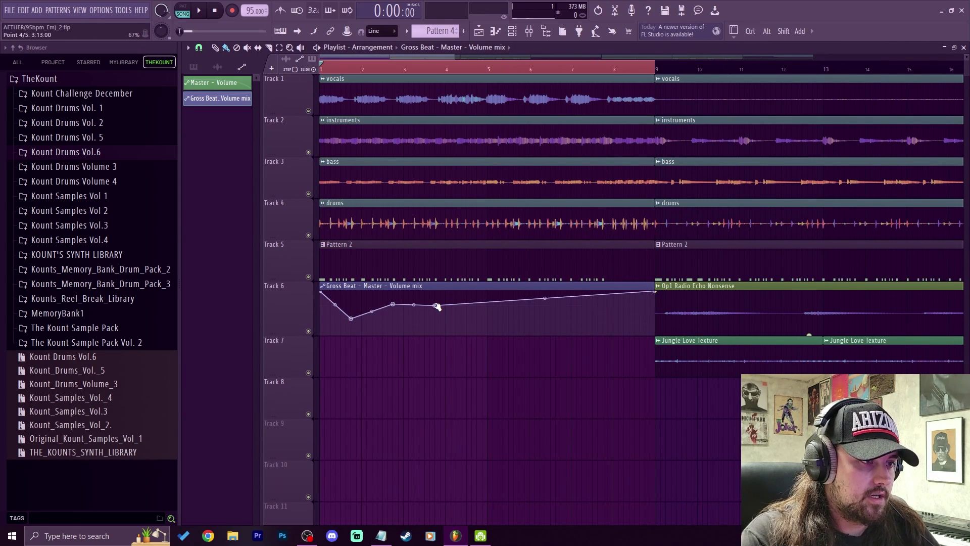
{"action": "key", "text": "ctrl+z"}
{"action": "key", "text": "ctrl+z"}
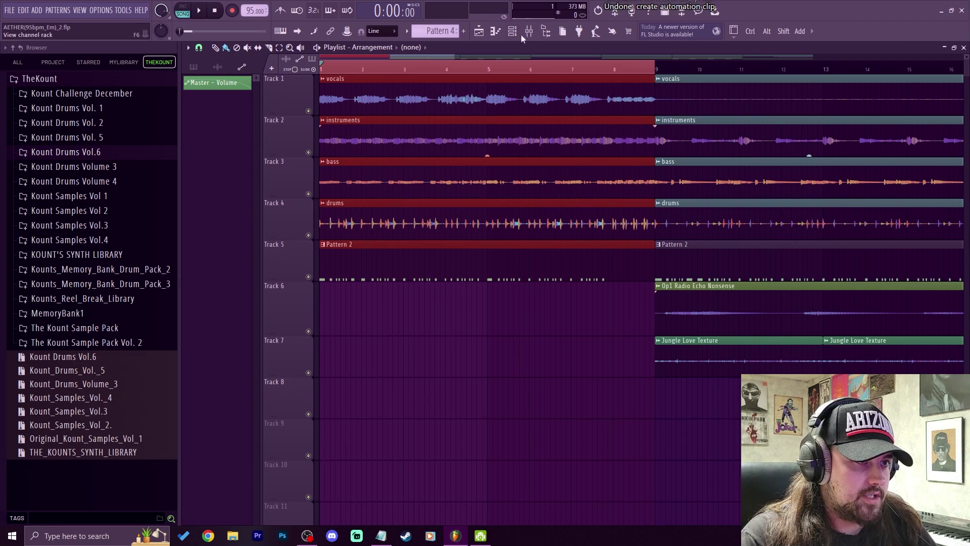
{"action": "left_click", "coordinate": [530, 31]}
{"action": "left_click", "coordinate": [891, 140]}
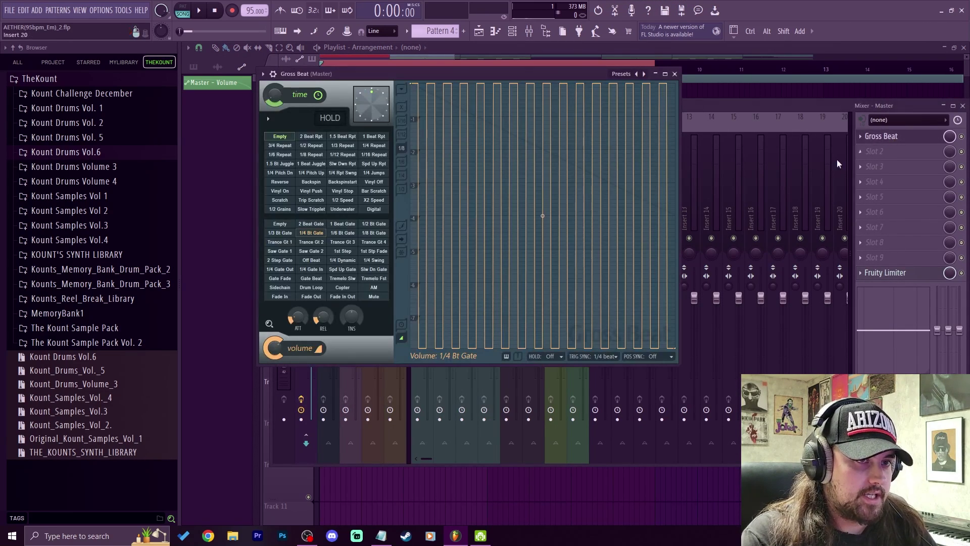
{"action": "key", "text": "F5"}
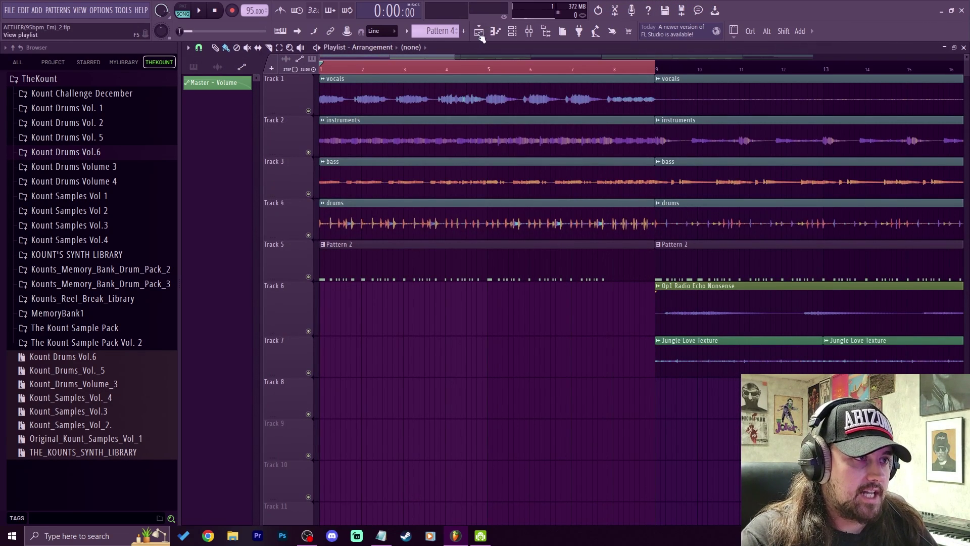
Place a Pattern 5 clip on Track 8 and stretch it to end at bar 9.
{"action": "scroll", "coordinate": [447, 30], "scroll_direction": "down", "scroll_amount": 1}
{"action": "left_click", "coordinate": [356, 398]}
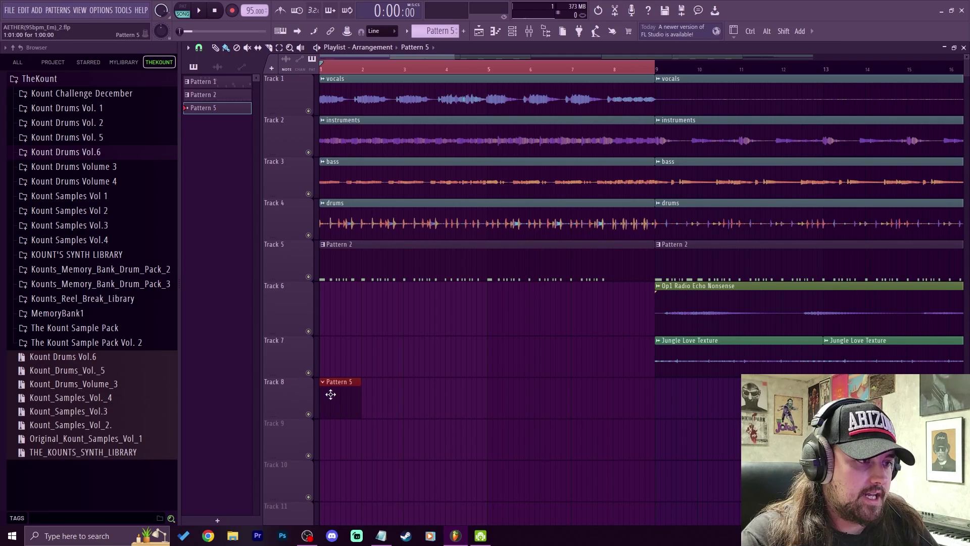
{"action": "left_click_drag", "start_coordinate": [366, 407], "coordinate": [649, 411]}
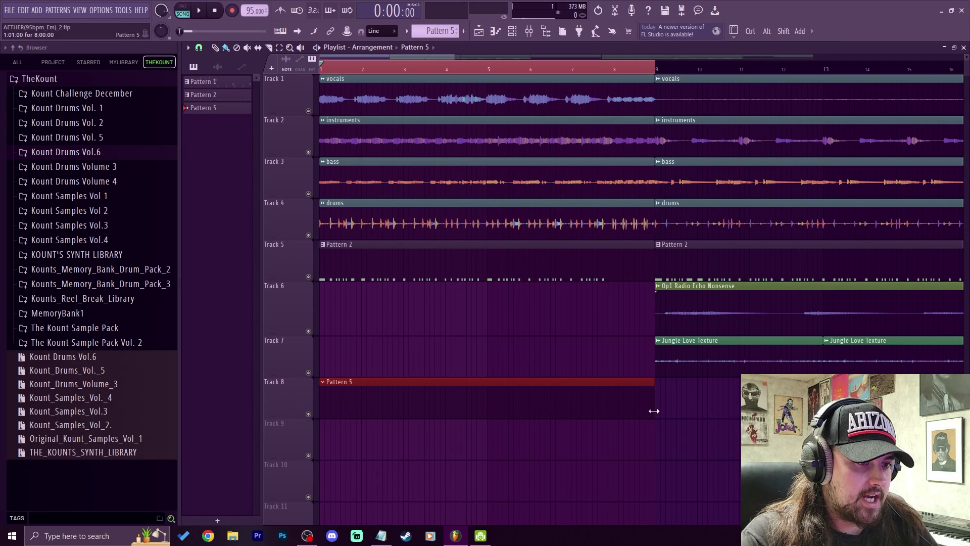
Record Gross Beat volume-mix movements with automation recording armed, then play back the result.
{"action": "left_click", "coordinate": [531, 33]}
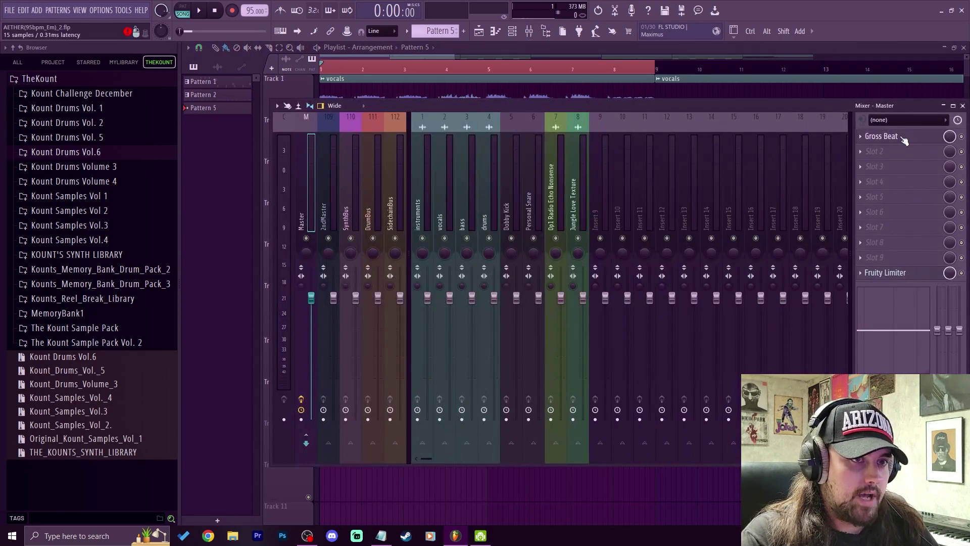
{"action": "left_click", "coordinate": [881, 136]}
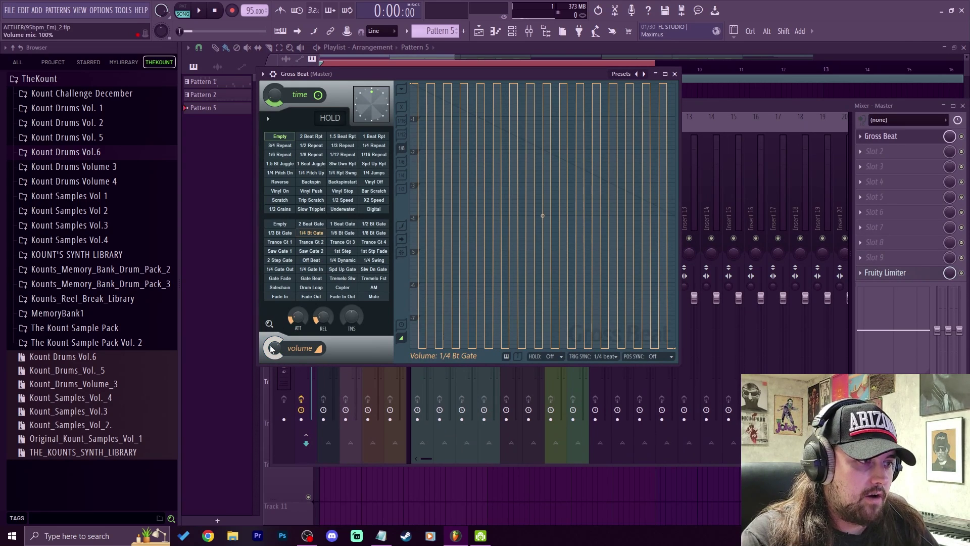
{"action": "right_click", "coordinate": [235, 11]}
{"action": "left_click", "coordinate": [233, 11]}
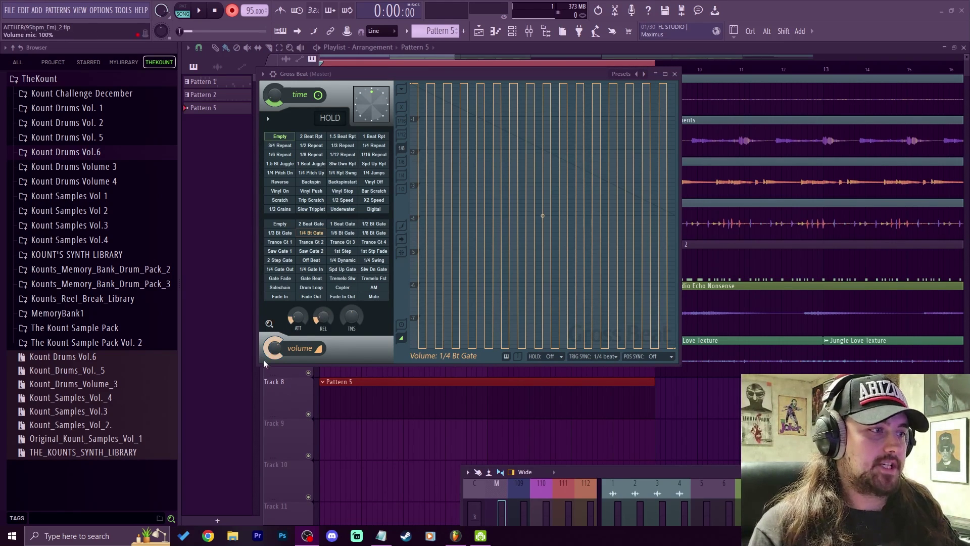
{"action": "left_click", "coordinate": [202, 14]}
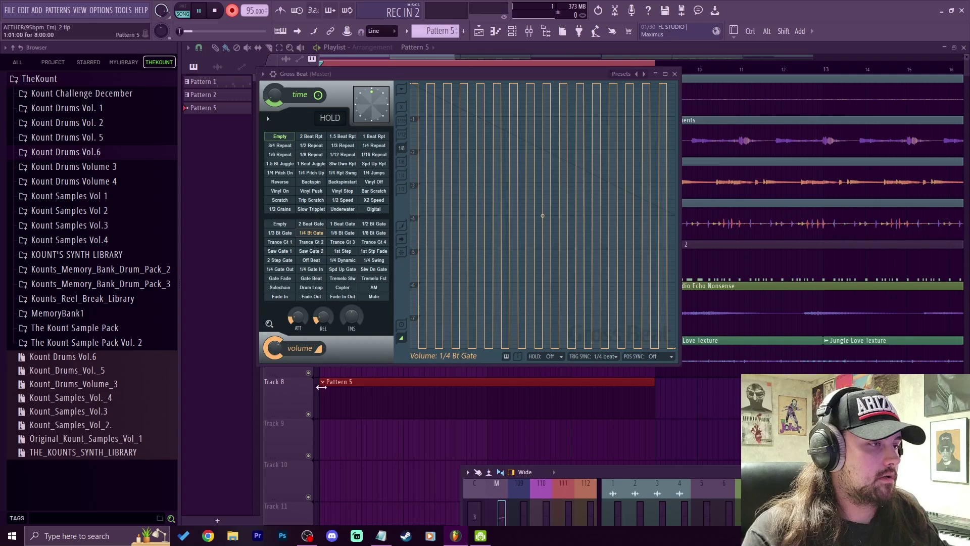
{"action": "mouse_move", "coordinate": [274, 348]}
{"action": "left_mouse_down"}
{"action": "mouse_move", "coordinate": [275, 386]}
{"action": "mouse_move", "coordinate": [275, 342]}
{"action": "mouse_move", "coordinate": [277, 352]}
{"action": "left_mouse_up"}
{"action": "key", "text": "space"}
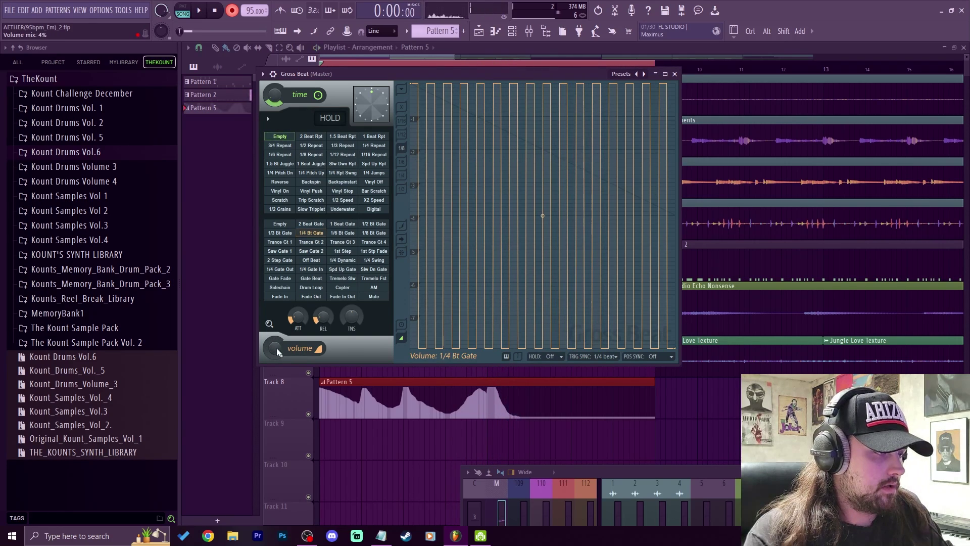
{"action": "key", "text": "F12"}
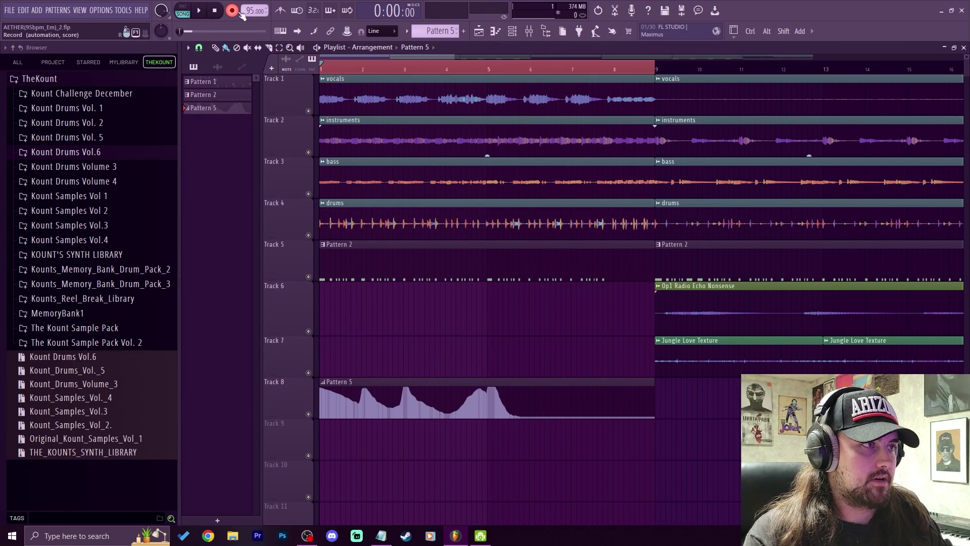
{"action": "key", "text": "space"}
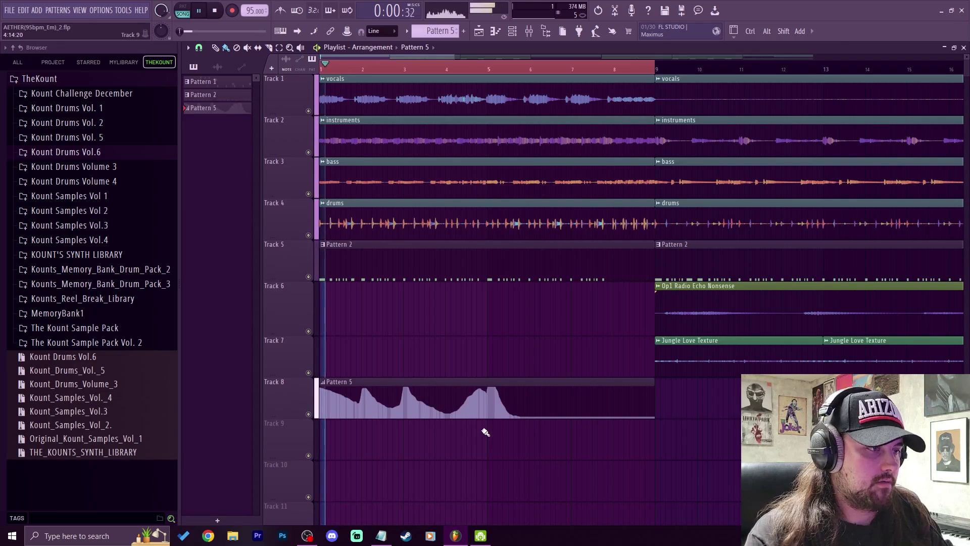
Resize the mixer and create an automation clip for Gross Beat's mix level.
{"action": "key", "text": "space"}
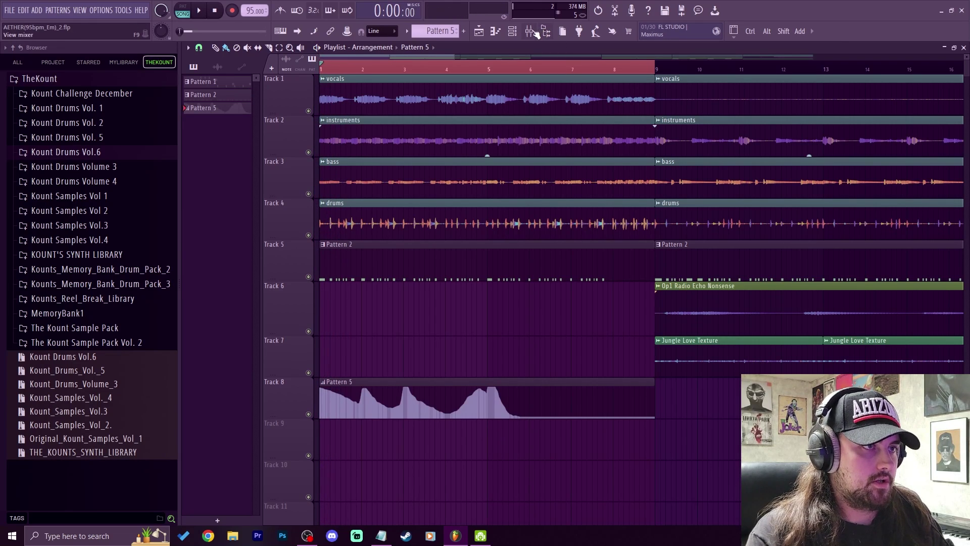
{"action": "key", "text": "F9"}
{"action": "left_click_drag", "start_coordinate": [643, 476], "coordinate": [420, 106]}
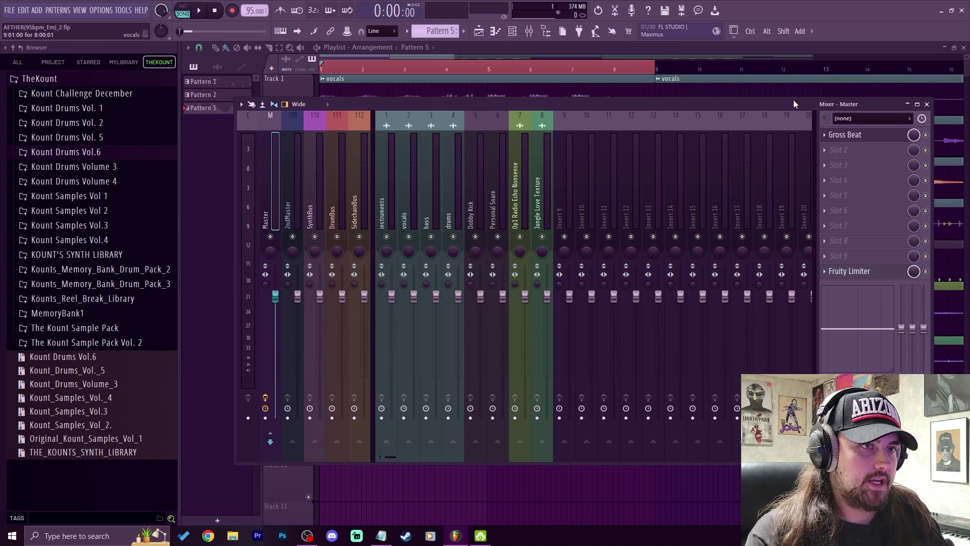
{"action": "left_click_drag", "start_coordinate": [815, 93], "coordinate": [603, 172]}
{"action": "right_click", "coordinate": [609, 147]}
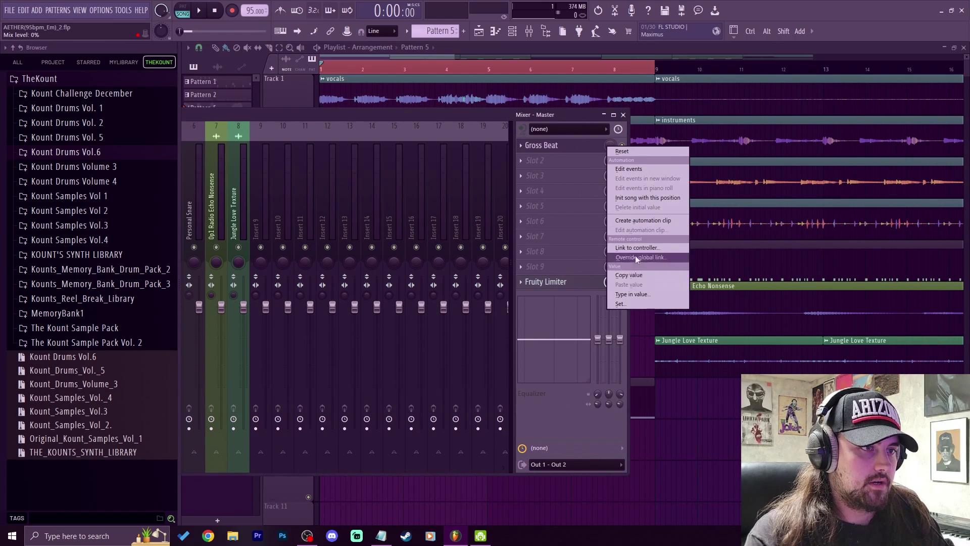
{"action": "left_click", "coordinate": [647, 232]}
Raise the mix-level envelope's start point to the top and add a high point near the end.
{"action": "key", "text": "F9"}
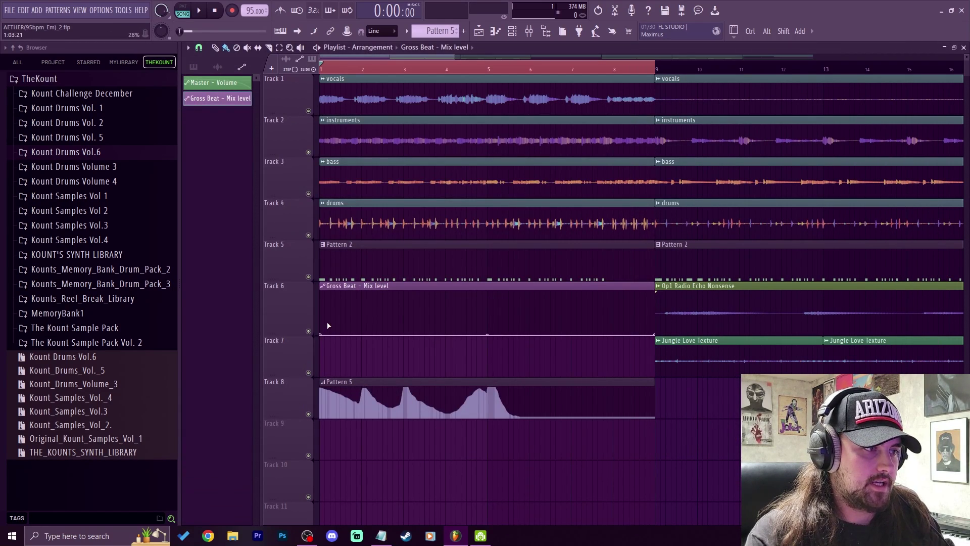
{"action": "left_click_drag", "start_coordinate": [327, 334], "coordinate": [327, 300]}
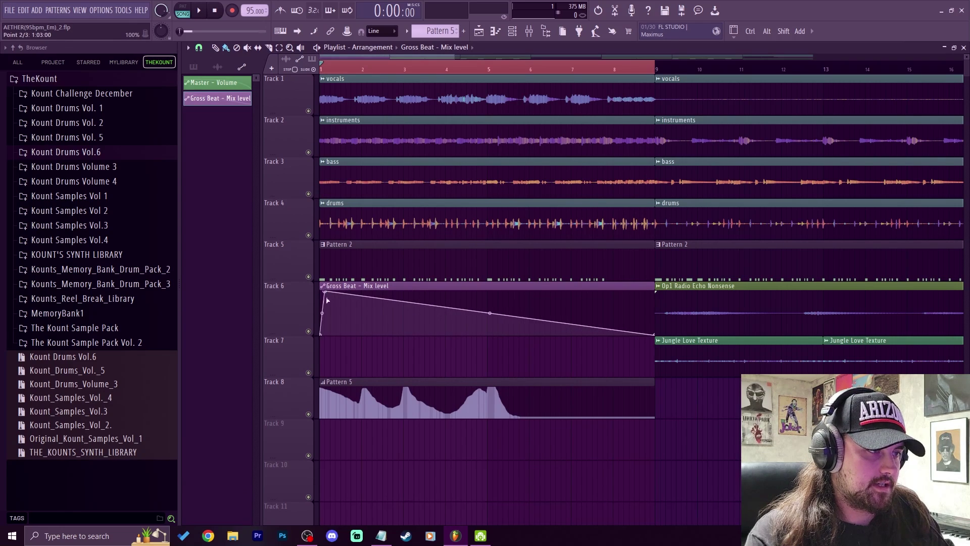
{"action": "right_click", "coordinate": [647, 293]}
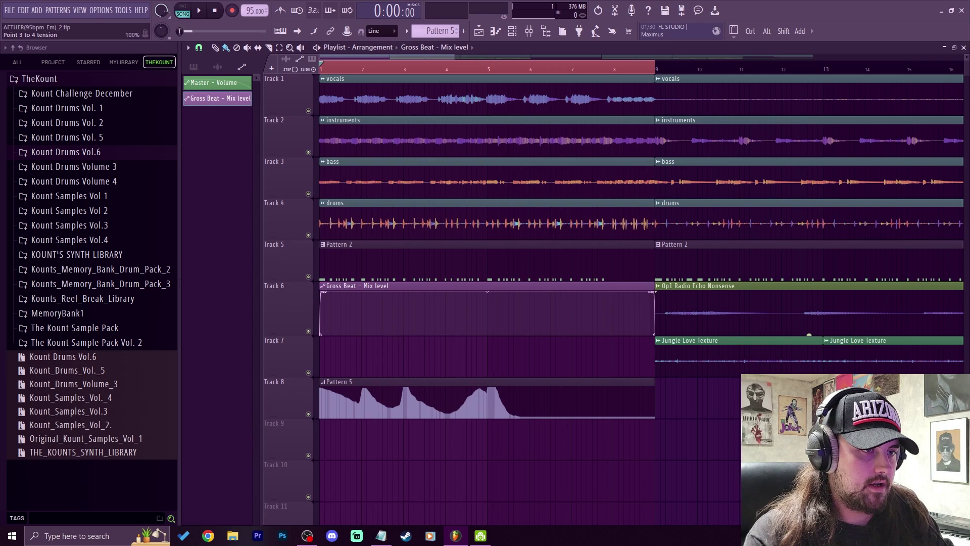
Start song playback, selecting and then deselecting all playlist clips.
{"action": "scroll", "coordinate": [566, 75], "scroll_direction": "down", "scroll_amount": 5}
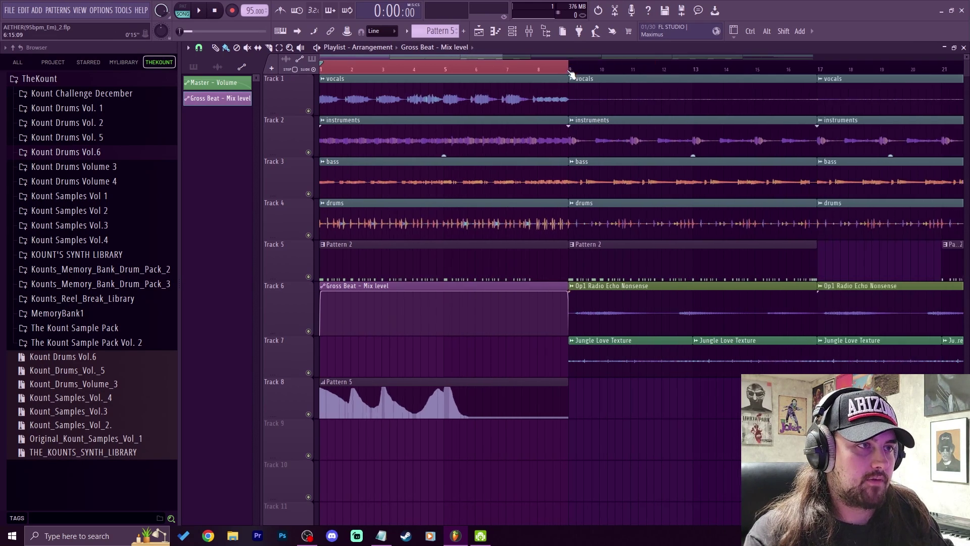
{"action": "key", "text": "ctrl+a"}
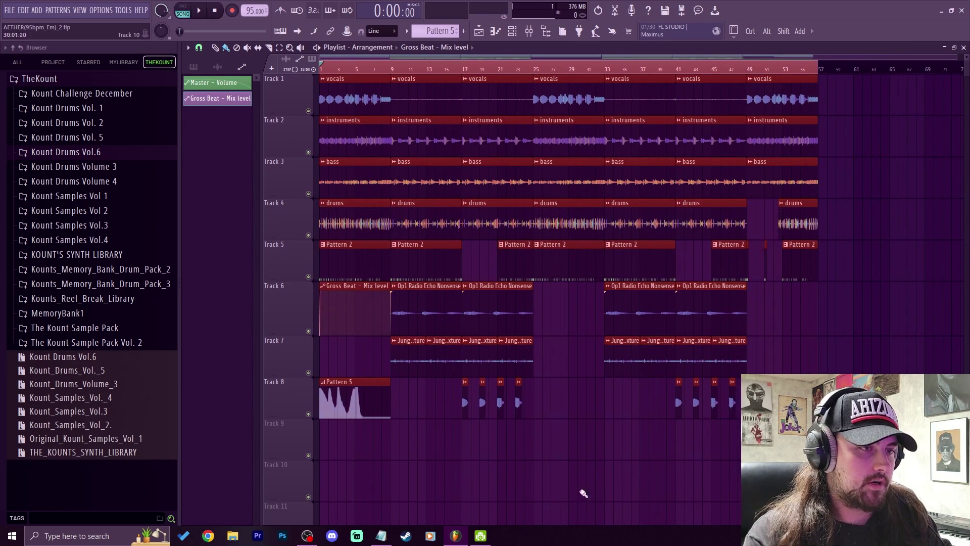
{"action": "key", "text": "space"}
{"action": "left_click", "coordinate": [601, 473]}
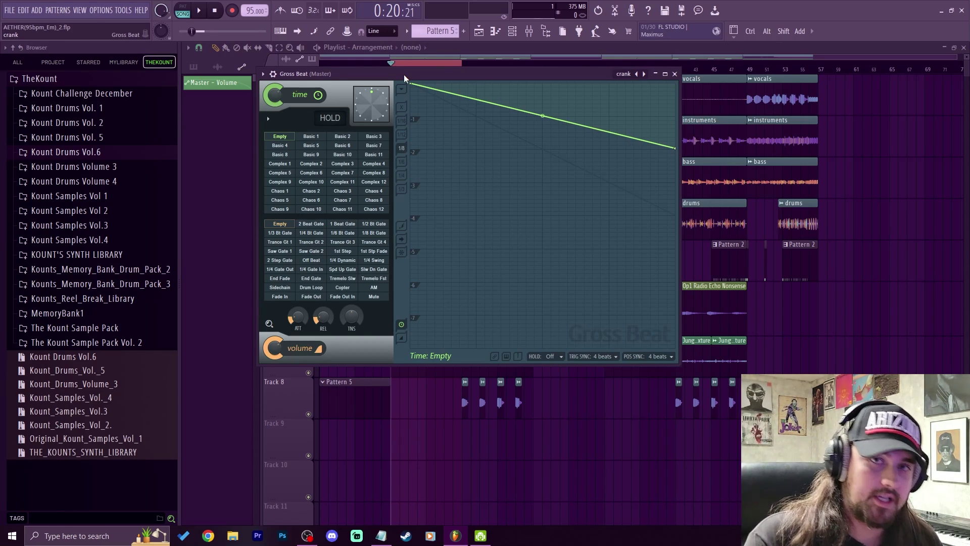
Audition the Basic 3, Basic 2 and Basic 7 time presets, flattening the envelope end, then close Gross Beat.
{"action": "left_click", "coordinate": [342, 155]}
{"action": "left_click", "coordinate": [374, 137]}
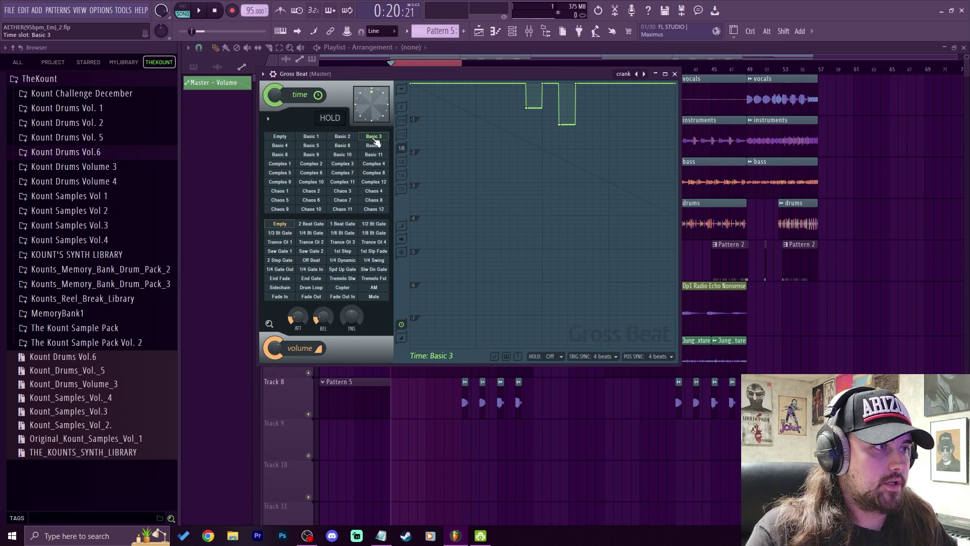
{"action": "left_click", "coordinate": [339, 134]}
{"action": "left_click", "coordinate": [373, 145]}
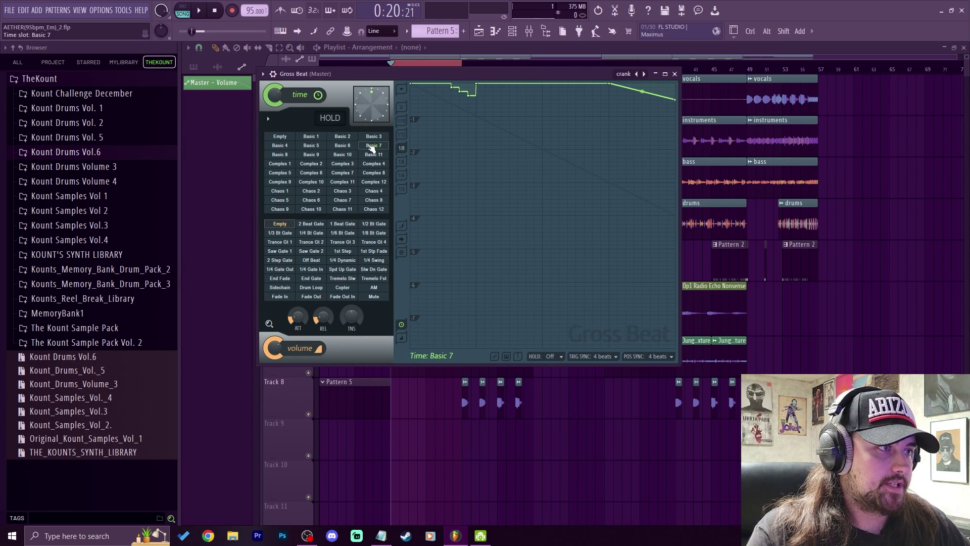
{"action": "left_click_drag", "start_coordinate": [676, 98], "coordinate": [682, 68]}
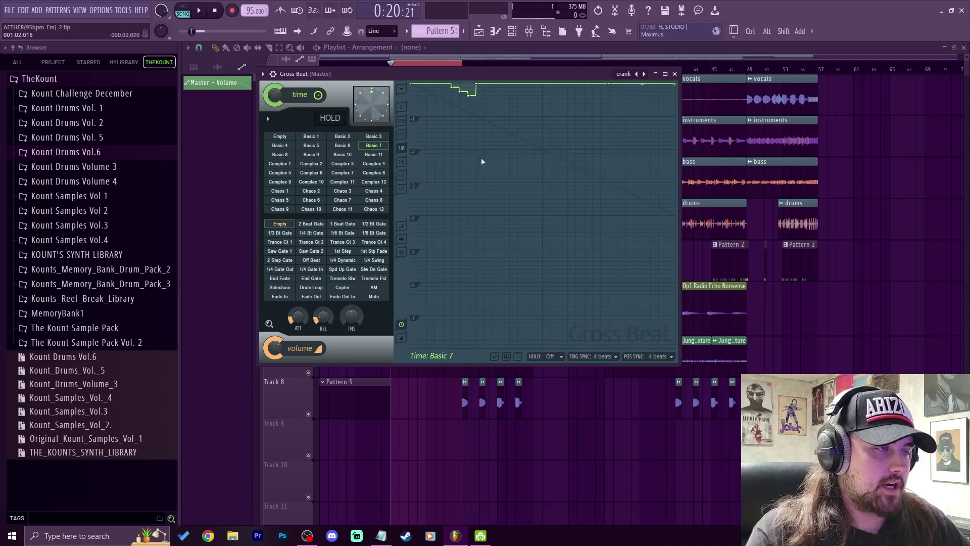
{"action": "left_click", "coordinate": [377, 137]}
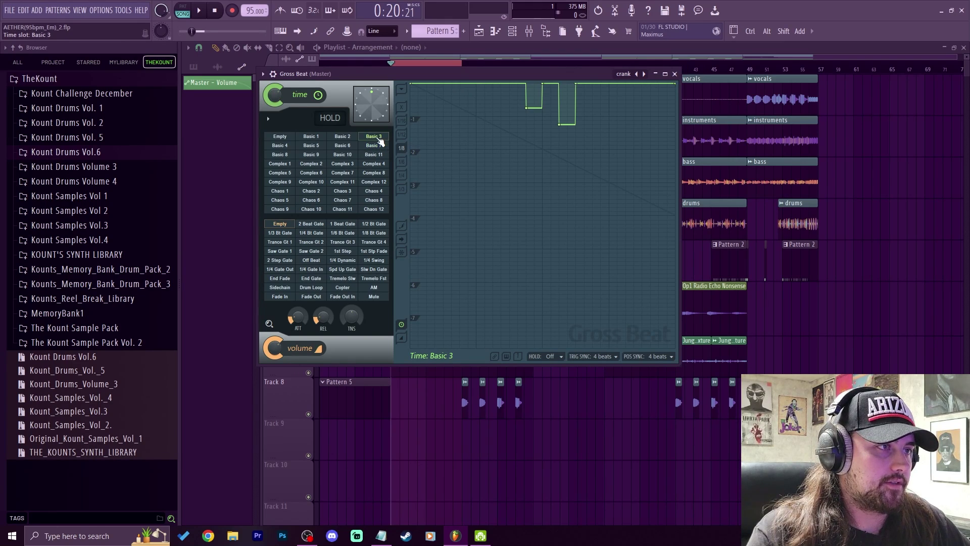
{"action": "left_click", "coordinate": [374, 146]}
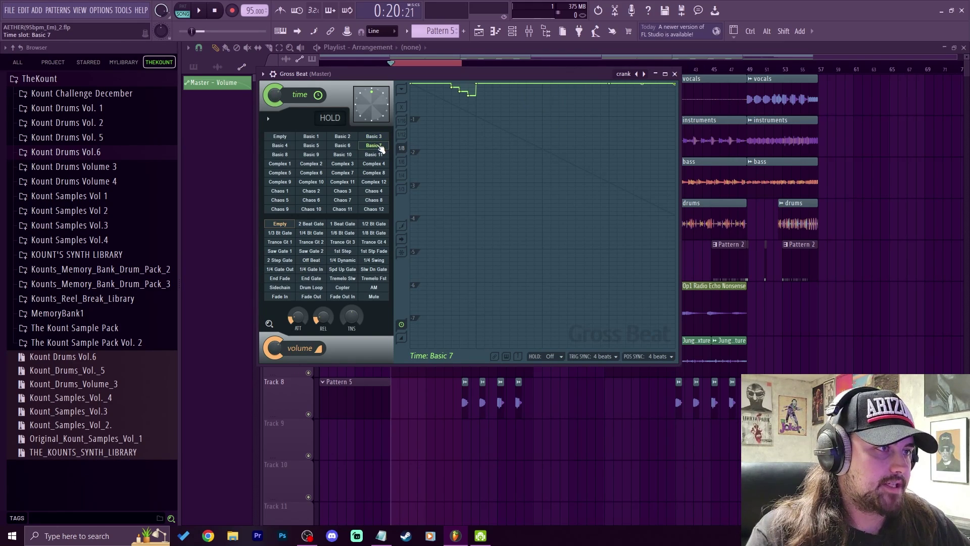
{"action": "left_click", "coordinate": [342, 137]}
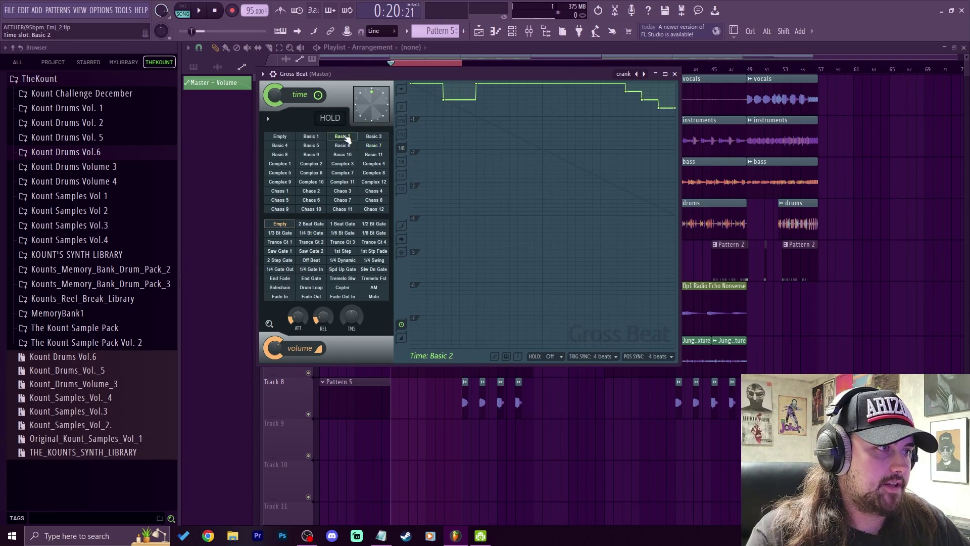
{"action": "left_click", "coordinate": [472, 49]}
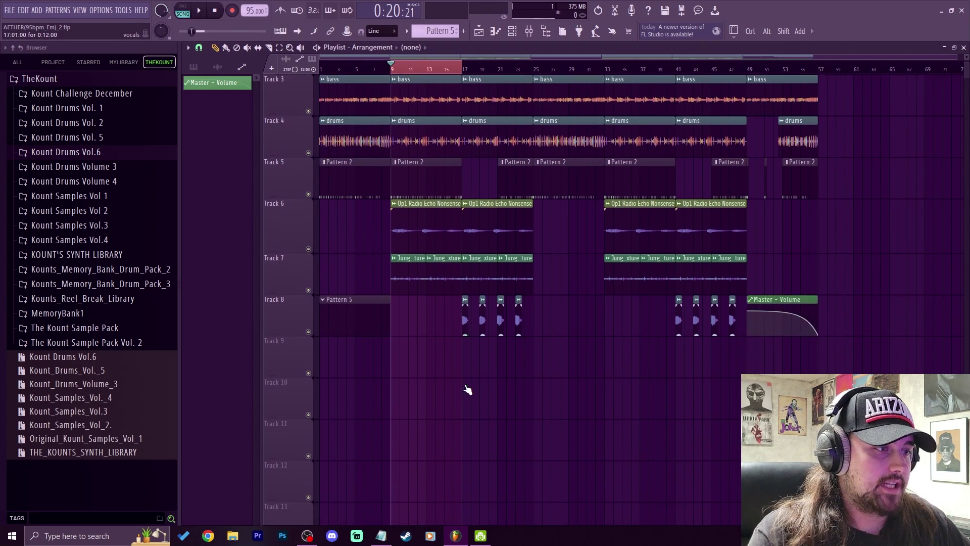
Move the Pattern 5 clip to Track 9 at bar 9.
{"action": "left_click_drag", "start_coordinate": [353, 403], "coordinate": [424, 457]}
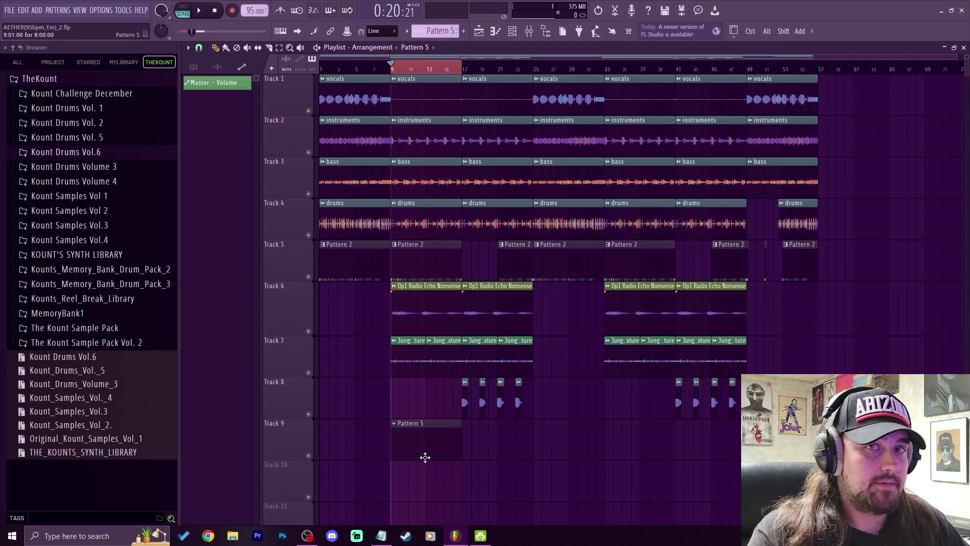
{"action": "scroll", "coordinate": [502, 463], "scroll_direction": "down", "scroll_amount": 4}
{"action": "scroll", "coordinate": [428, 273], "scroll_direction": "up", "scroll_amount": 4}
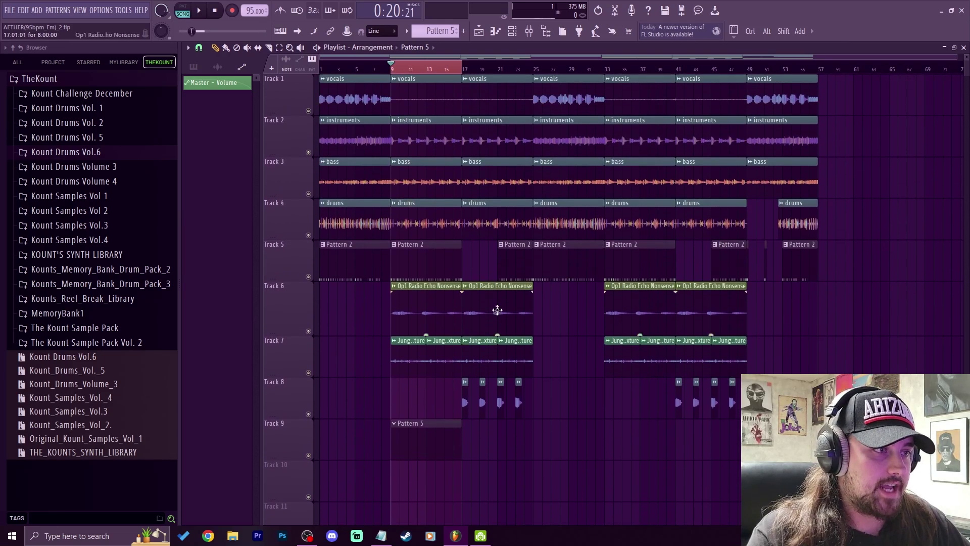
Open Gross Beat on the master mixer track and arm recording for automation.
{"action": "left_click", "coordinate": [530, 32]}
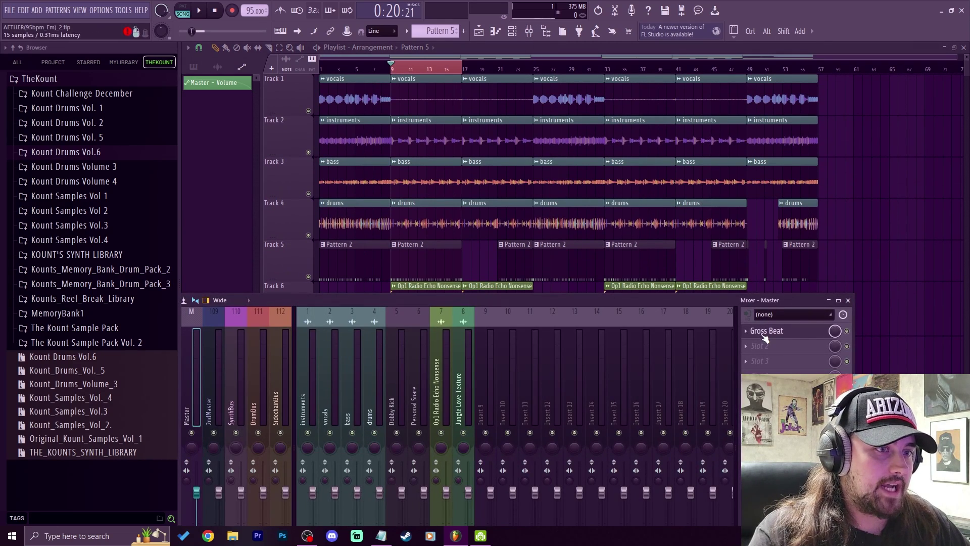
{"action": "left_click", "coordinate": [767, 330]}
{"action": "right_click", "coordinate": [233, 11]}
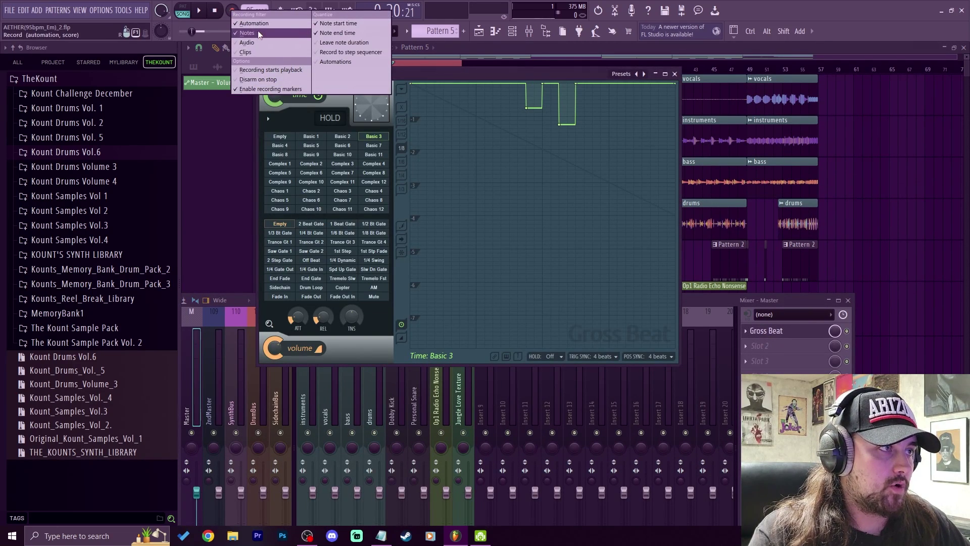
{"action": "left_click", "coordinate": [230, 12]}
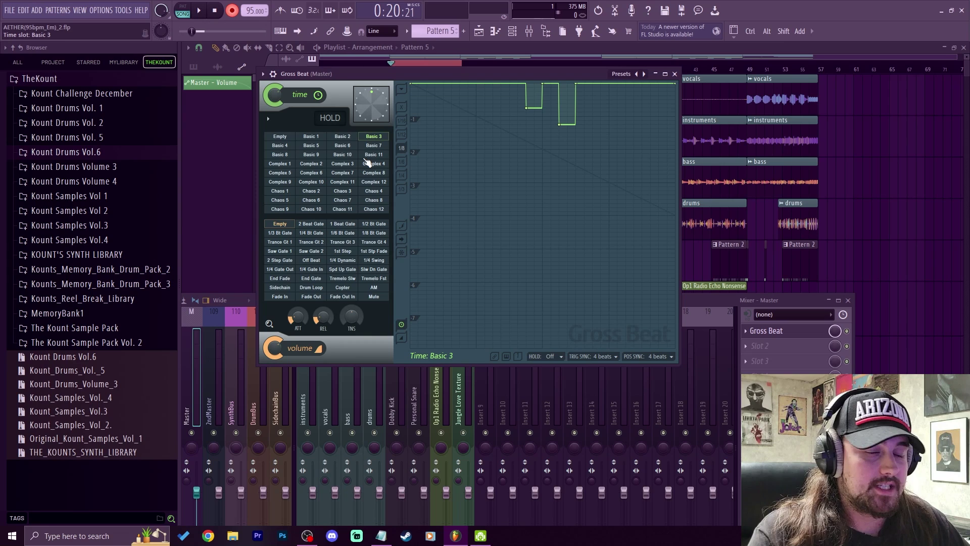
Record Gross Beat time-preset switches between Basic 7 and Basic 3, ending on Basic 7.
{"action": "left_click", "coordinate": [373, 145]}
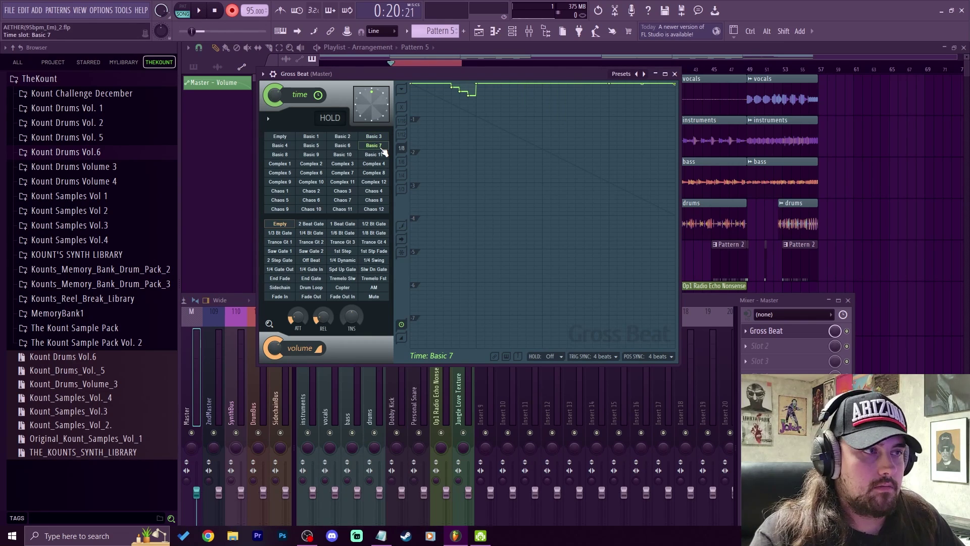
{"action": "key", "text": "space"}
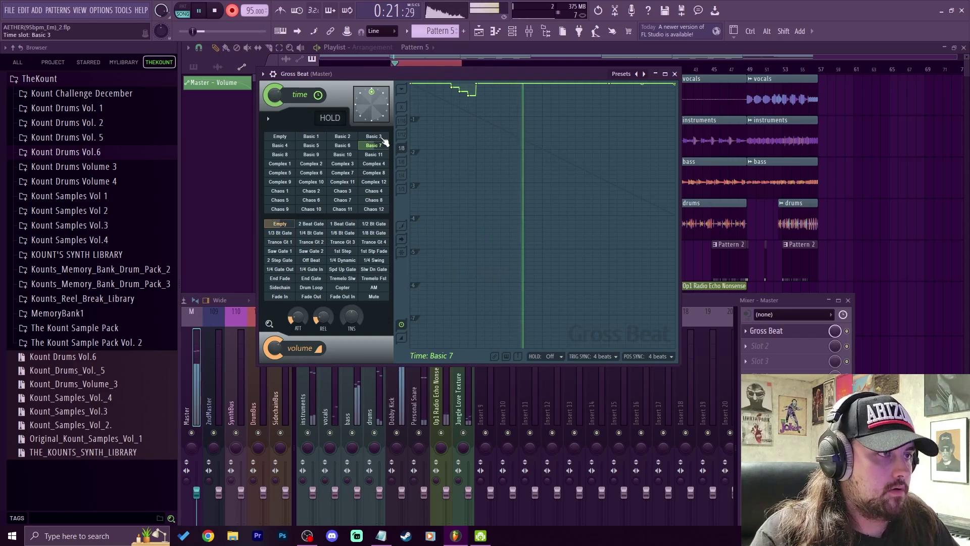
{"action": "left_click", "coordinate": [377, 136]}
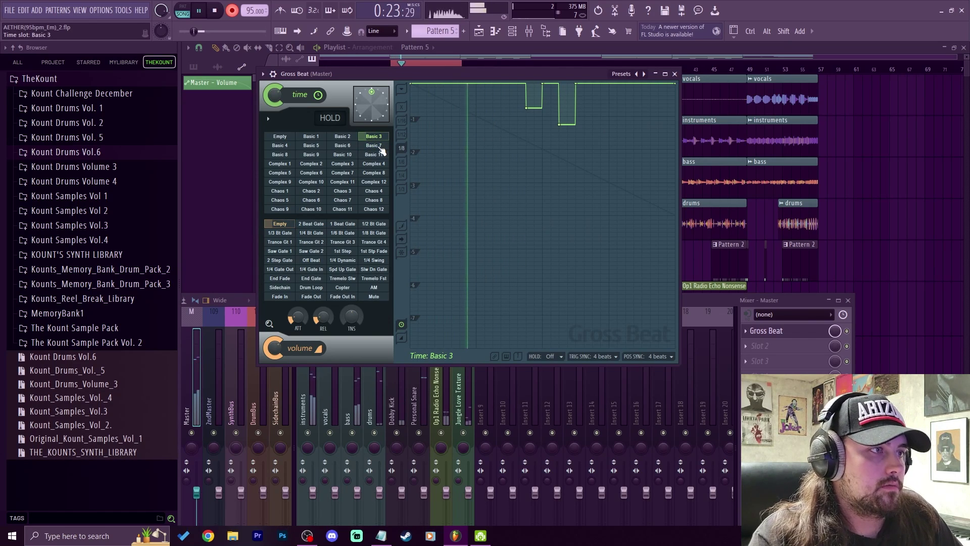
{"action": "left_click", "coordinate": [373, 146]}
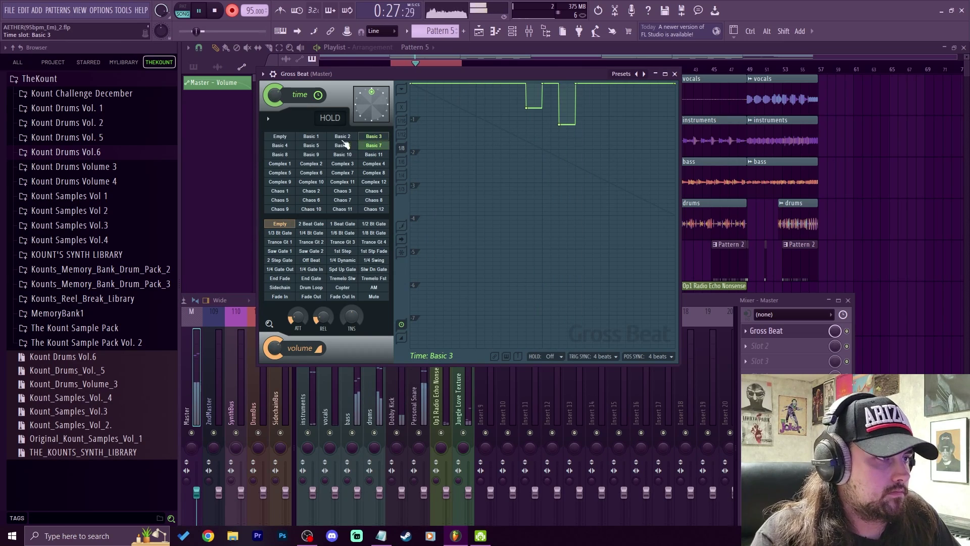
{"action": "left_click", "coordinate": [376, 148]}
{"action": "key", "text": "space"}
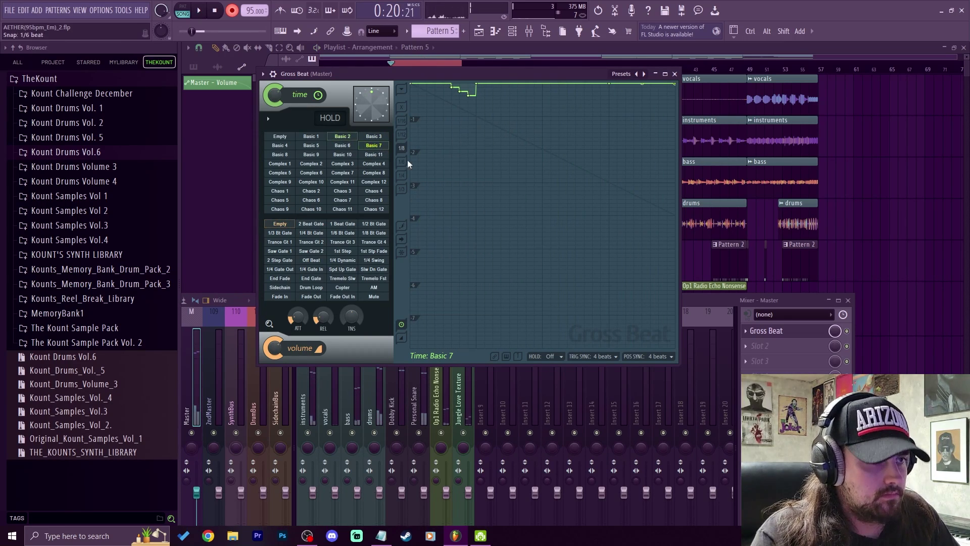
{"action": "key", "text": "F5"}
{"action": "scroll", "coordinate": [480, 372], "scroll_direction": "down", "scroll_amount": 1}
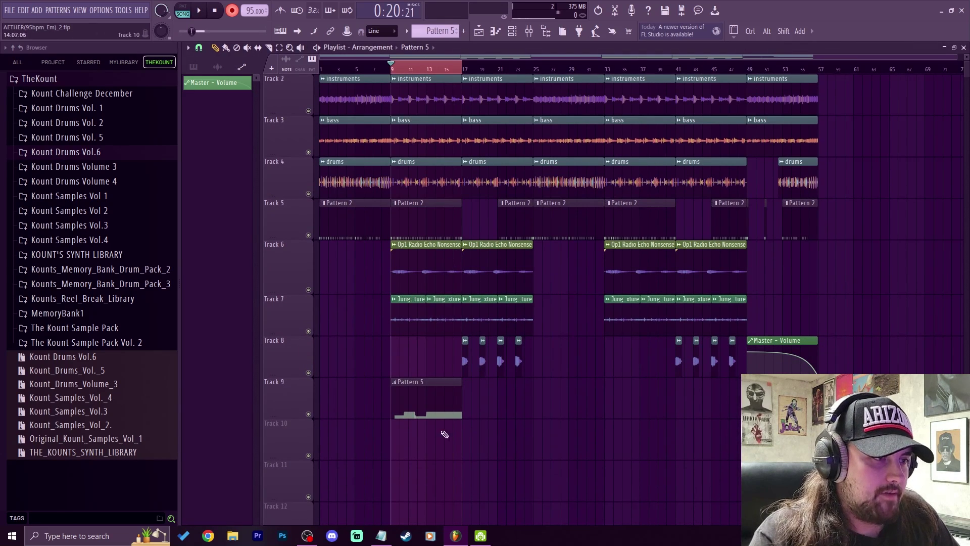
{"action": "scroll", "coordinate": [445, 430], "scroll_direction": "up", "scroll_amount": 1}
{"action": "scroll", "coordinate": [432, 459], "scroll_direction": "down", "scroll_amount": 2}
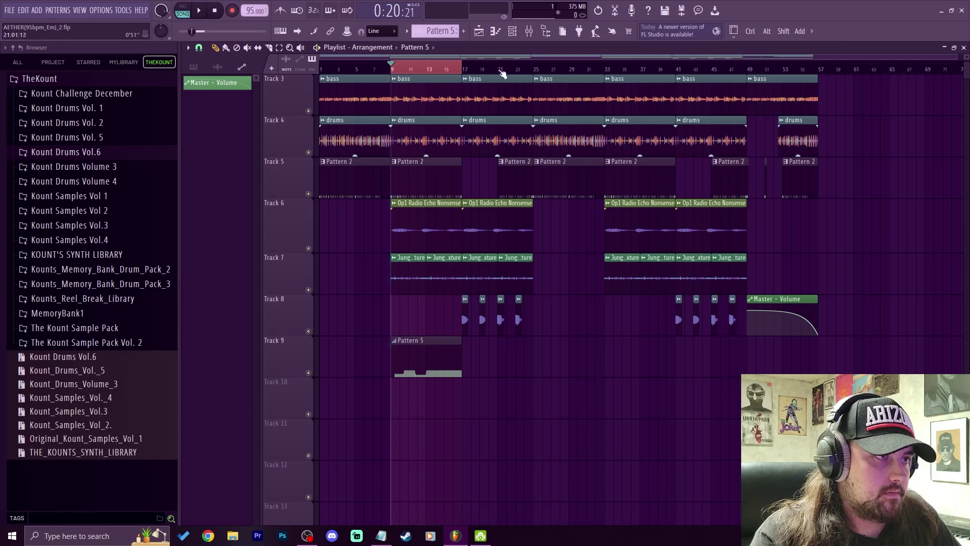
{"action": "key", "text": "space"}
{"action": "left_click", "coordinate": [529, 31]}
{"action": "left_click", "coordinate": [780, 332]}
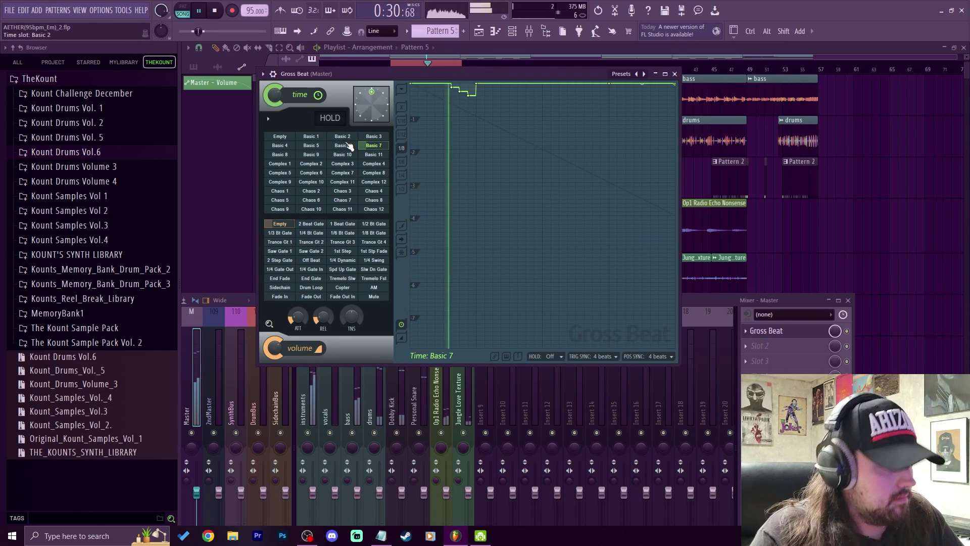
{"action": "key", "text": "space"}
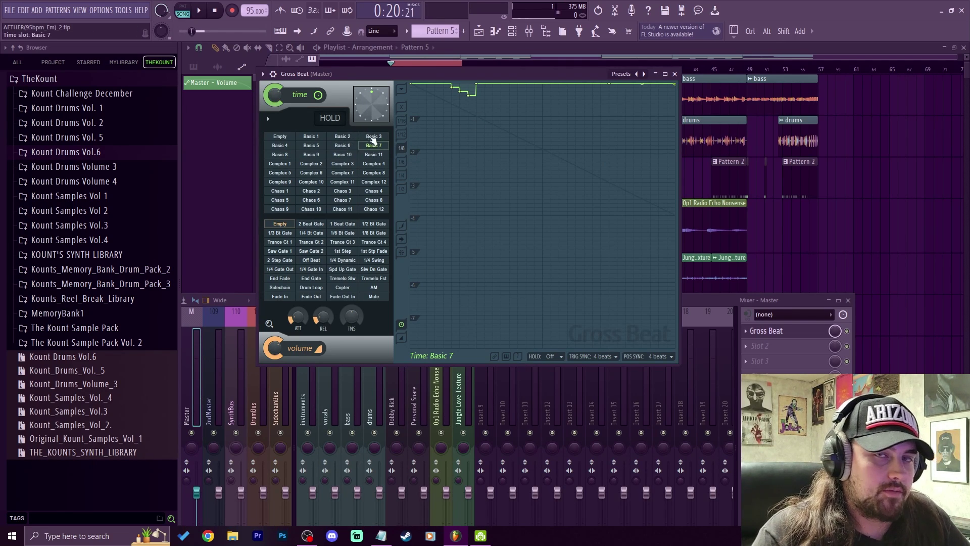
{"action": "key", "text": "F12"}
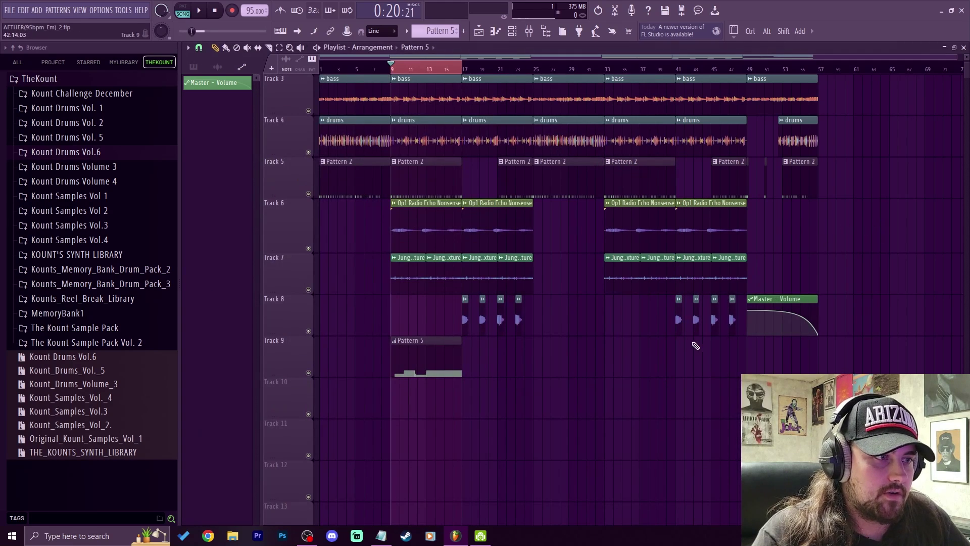
Create an automation clip for Gross Beat's mix level on the master track.
{"action": "left_click", "coordinate": [530, 31]}
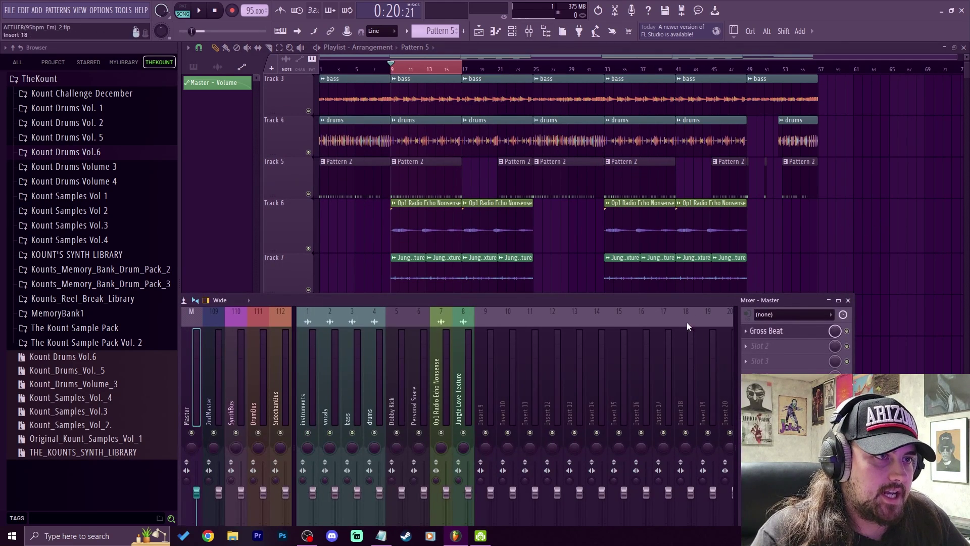
{"action": "left_click_drag", "start_coordinate": [710, 299], "coordinate": [332, 219]}
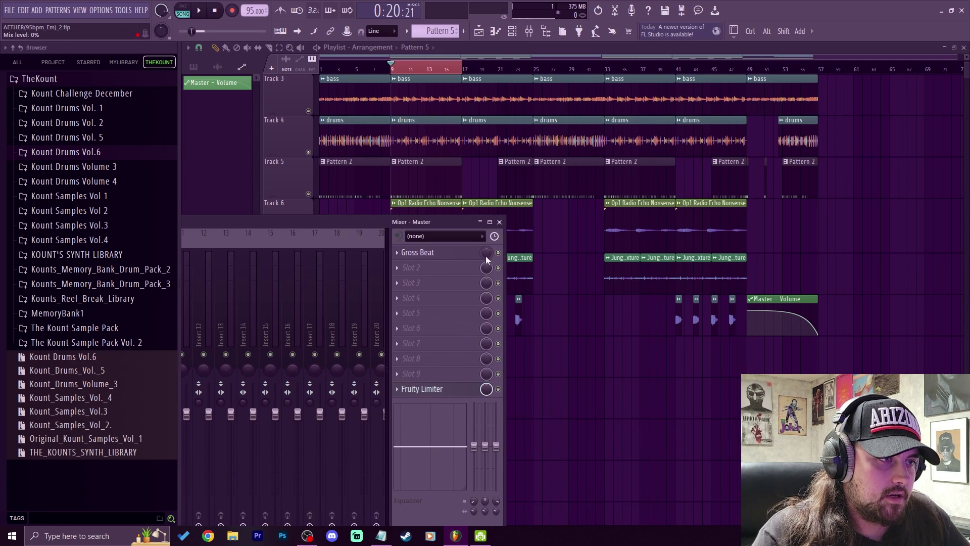
{"action": "right_click", "coordinate": [487, 252]}
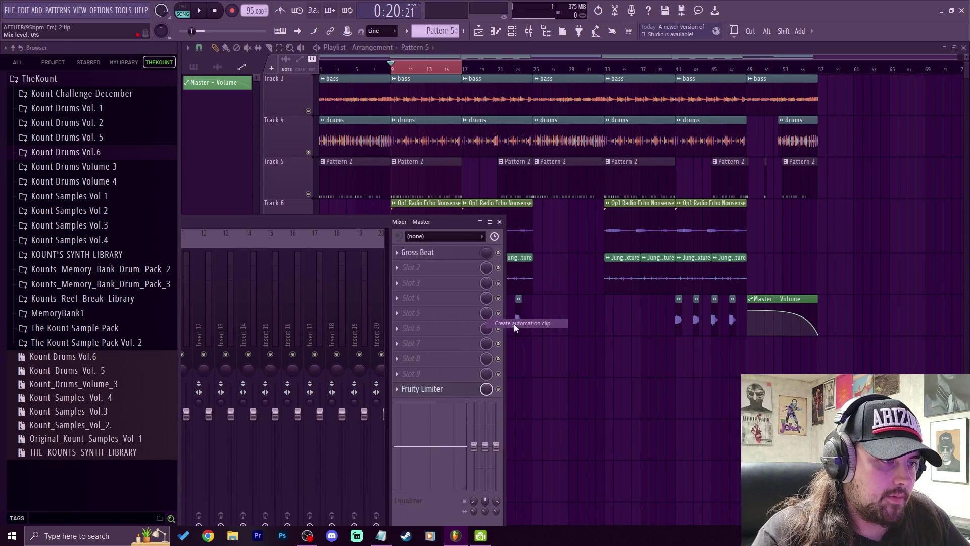
{"action": "left_click", "coordinate": [514, 326]}
Hold the mix-level clip at 100% throughout, then play from around bar 7.
{"action": "left_click_drag", "start_coordinate": [395, 317], "coordinate": [400, 306]}
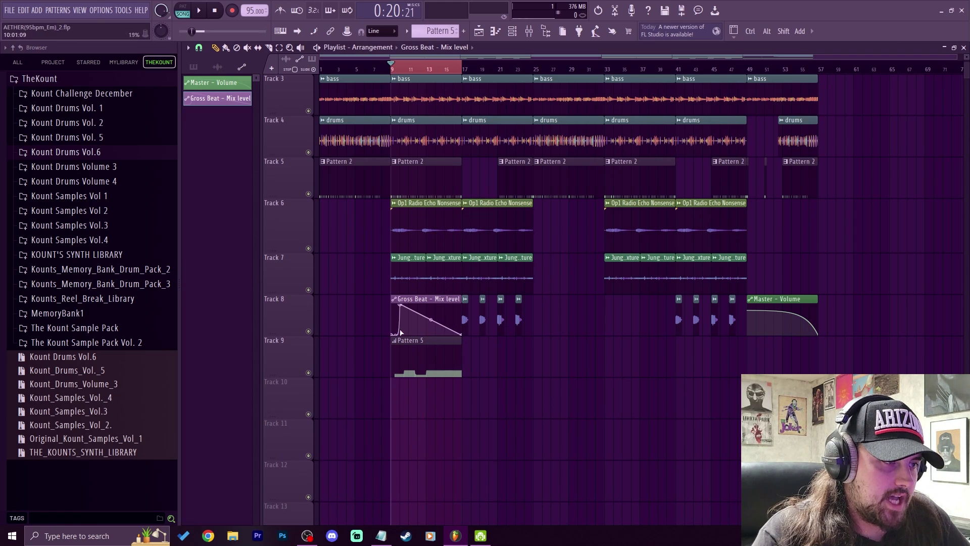
{"action": "left_click_drag", "start_coordinate": [455, 329], "coordinate": [454, 299]}
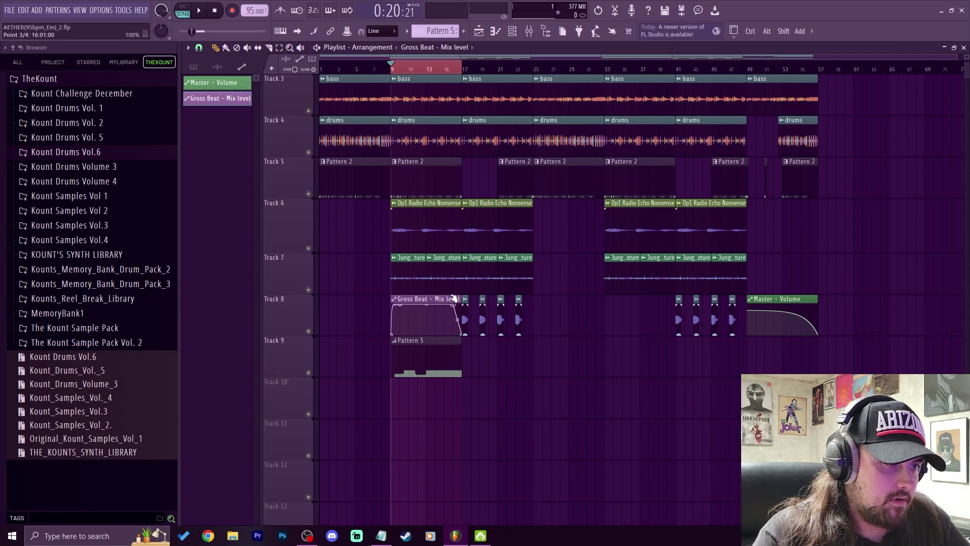
{"action": "left_click", "coordinate": [375, 64]}
{"action": "key", "text": "space"}
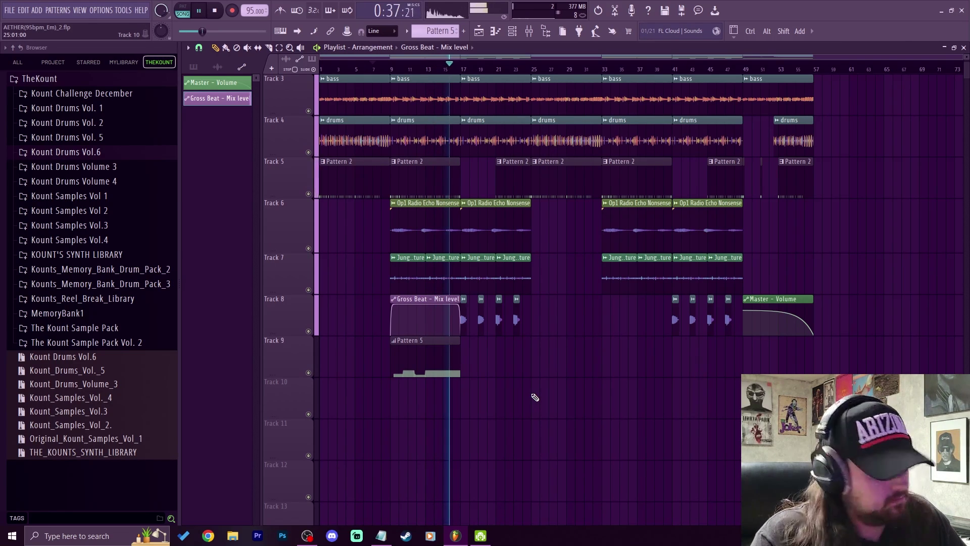
{"action": "key", "text": "space"}
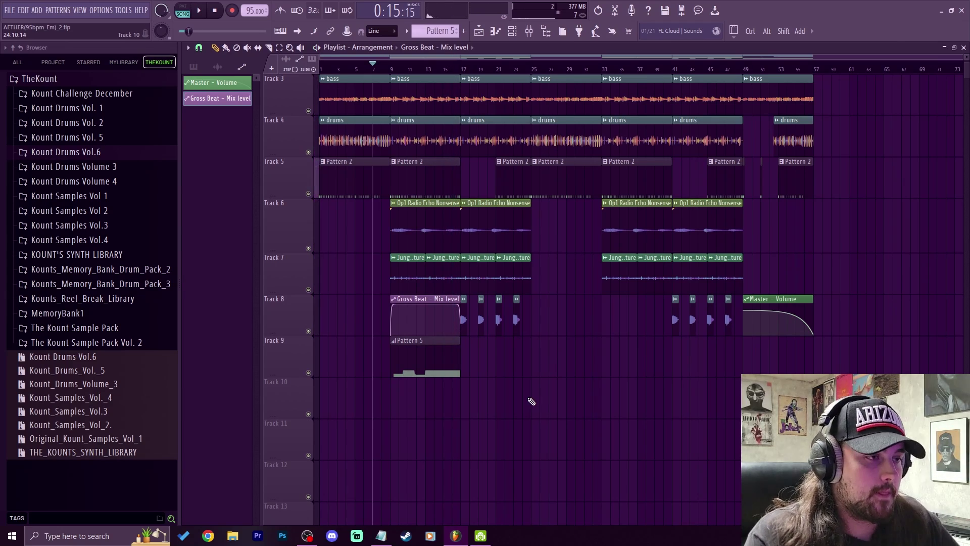